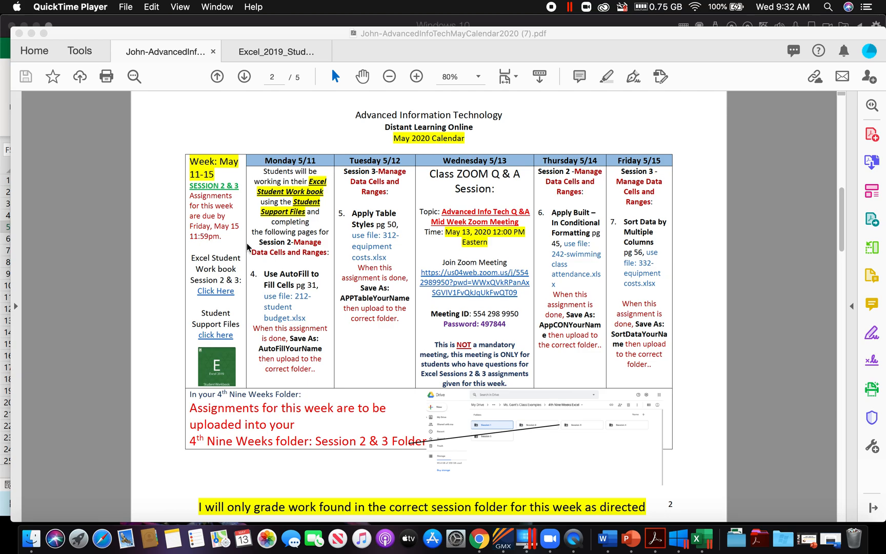
Step: Check the calendar's links to the Excel student workbook and student support files, close both opened pages, and return to the calendar in Acrobat
{"action": "left_click", "coordinate": [216, 291]}
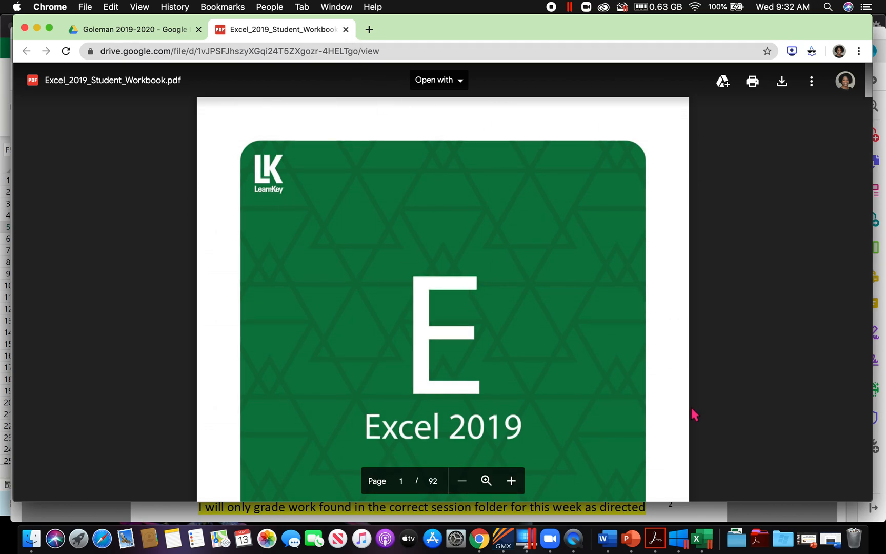
{"action": "left_click", "coordinate": [662, 542]}
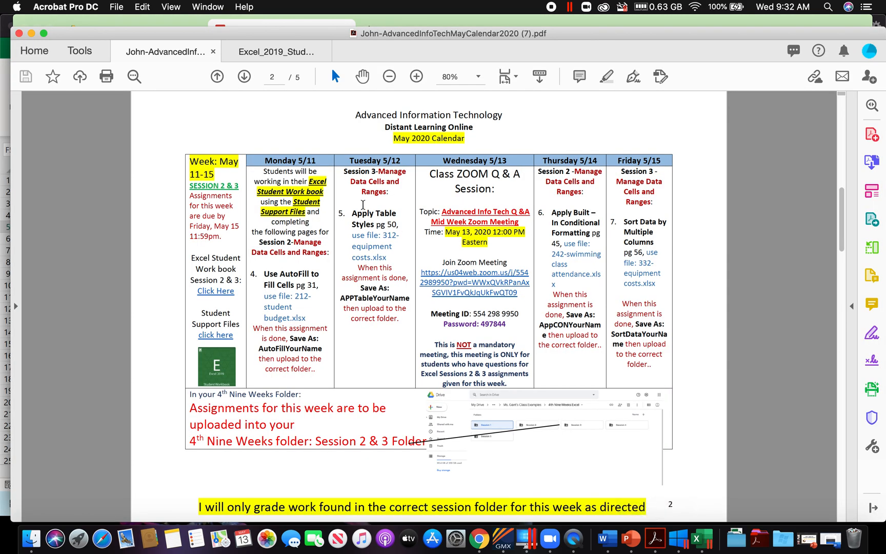
{"action": "left_click", "coordinate": [226, 337]}
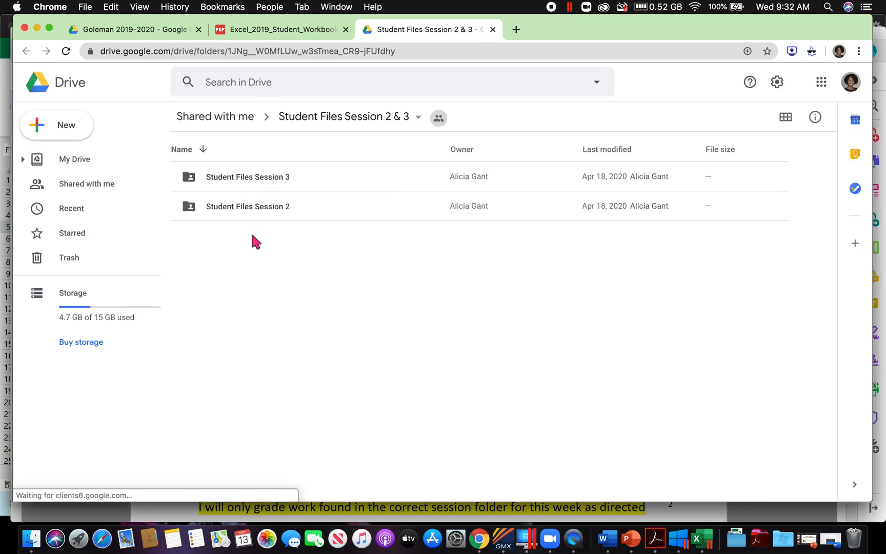
{"action": "left_click", "coordinate": [493, 30]}
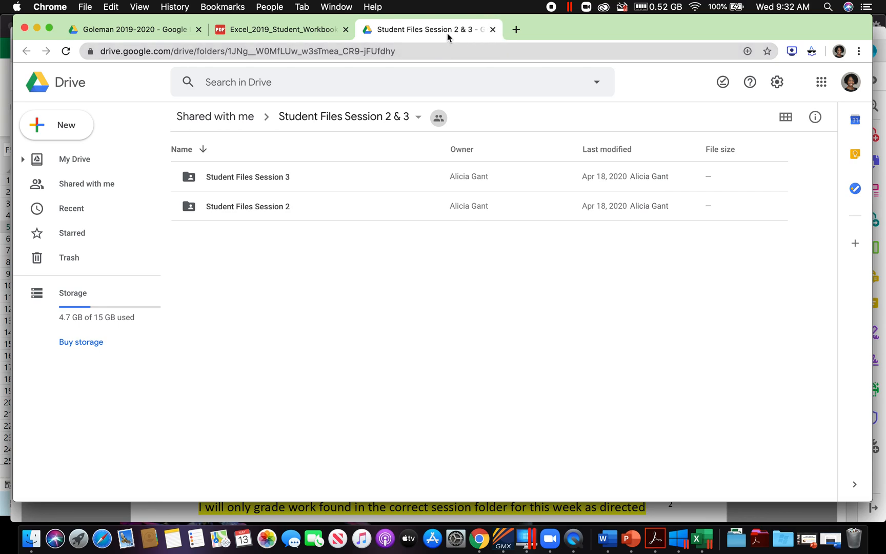
{"action": "left_click", "coordinate": [346, 29]}
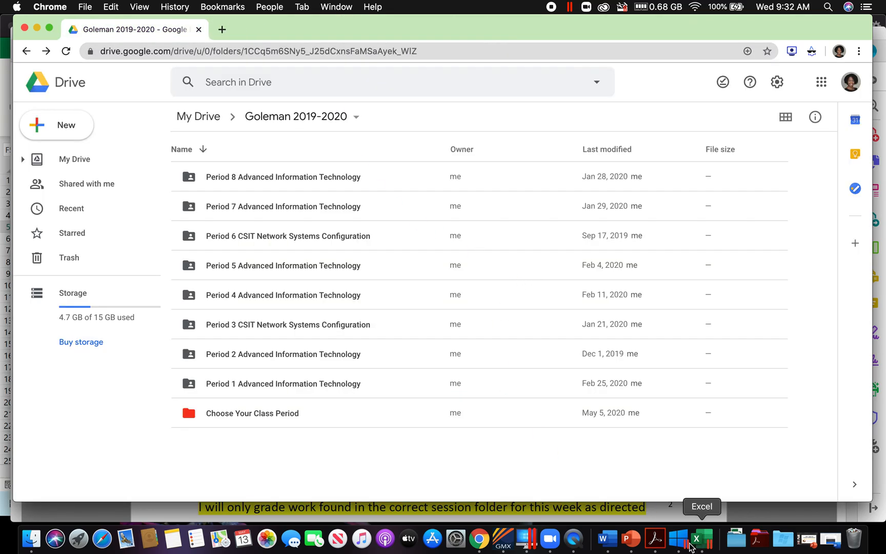
{"action": "left_click", "coordinate": [655, 538]}
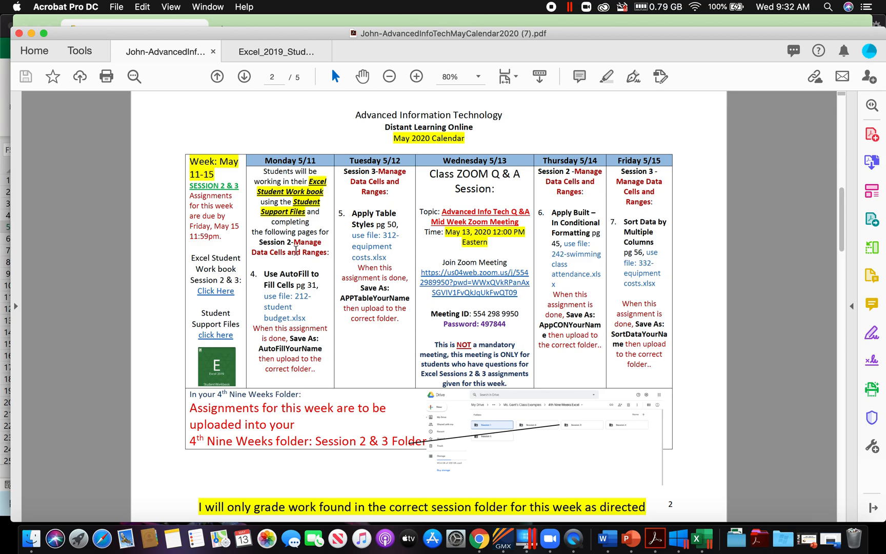
Step: Find the calendar's Session 2 assignment in the student workbook PDF, viewing the Use AutoFill to Fill Cells project on page 31 at 125% zoom
{"action": "left_click_drag", "start_coordinate": [261, 242], "coordinate": [328, 253]}
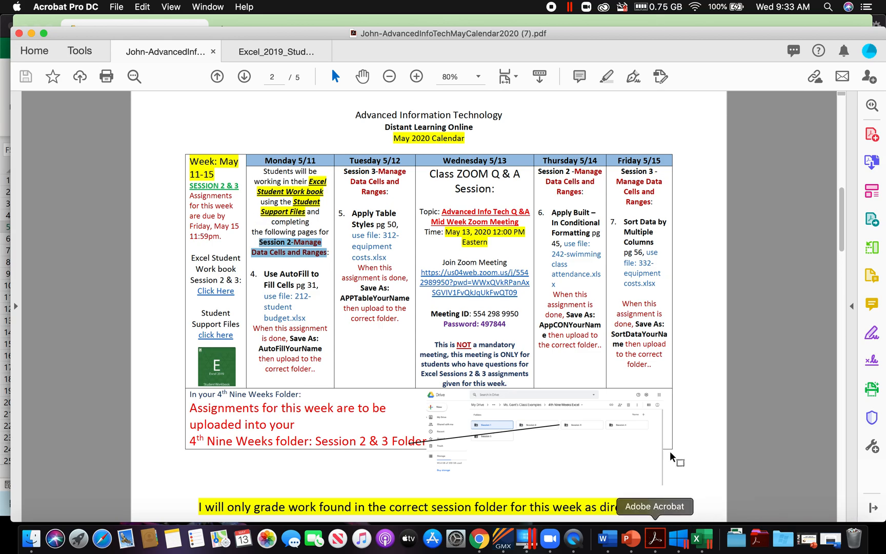
{"action": "left_click", "coordinate": [287, 51]}
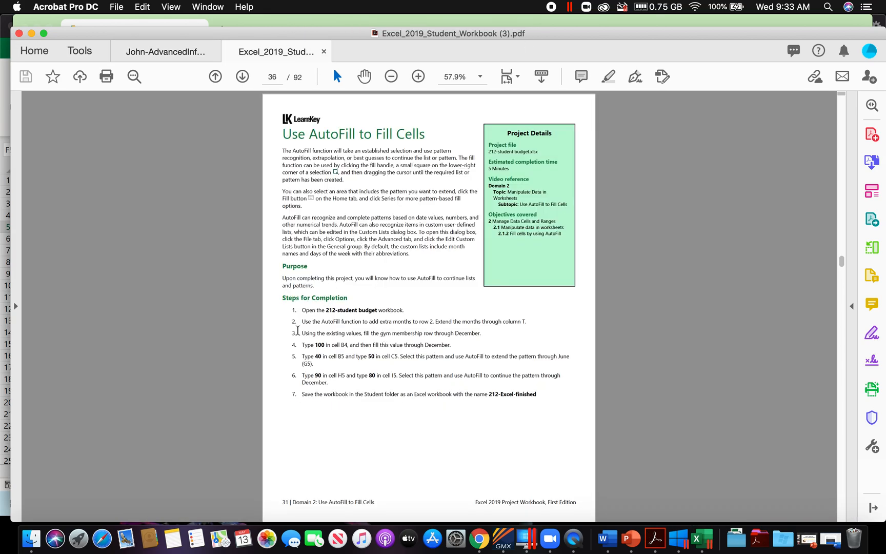
{"action": "left_click_drag", "start_coordinate": [282, 501], "coordinate": [375, 502]}
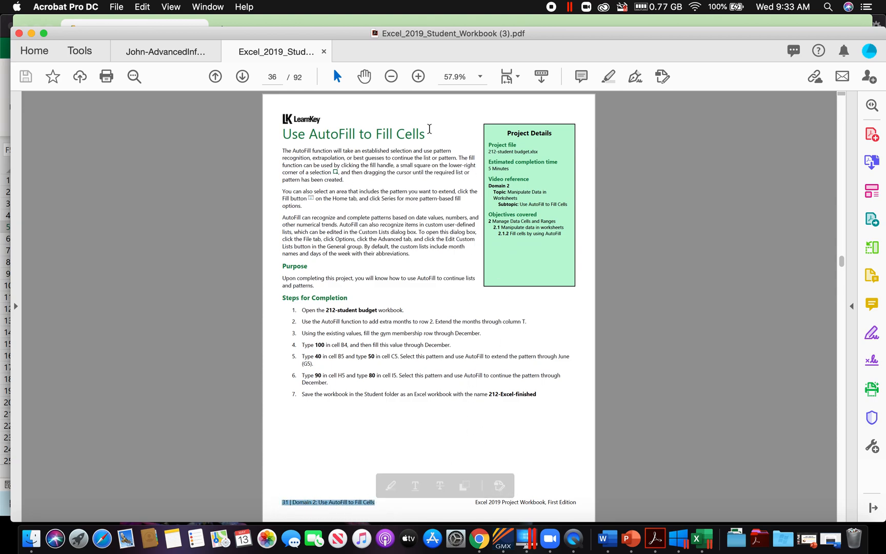
{"action": "left_click", "coordinate": [418, 81]}
{"action": "left_click", "coordinate": [418, 81]}
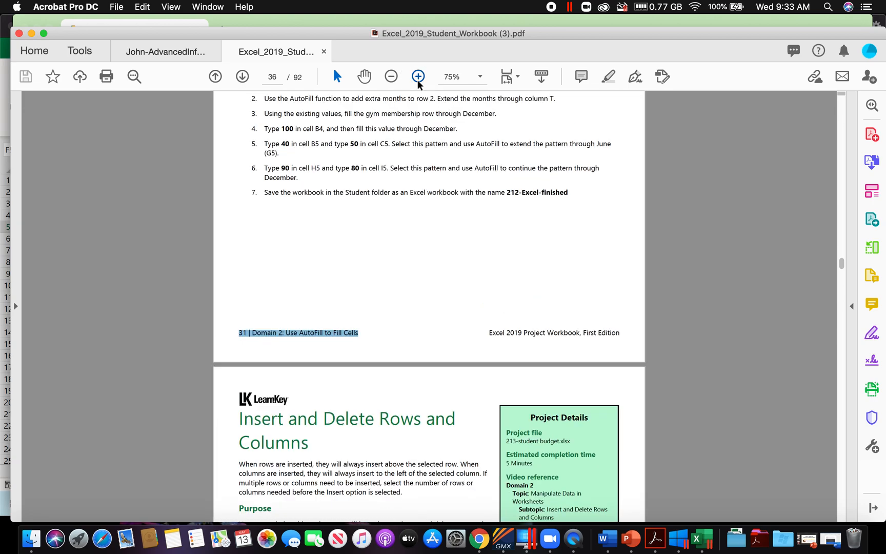
{"action": "left_click", "coordinate": [418, 81]}
{"action": "left_click", "coordinate": [418, 81]}
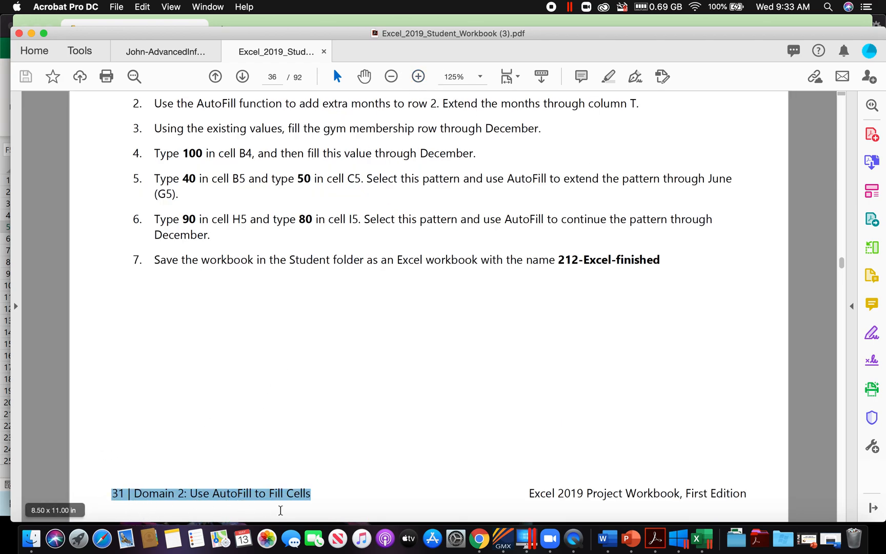
{"action": "left_click", "coordinate": [279, 79]}
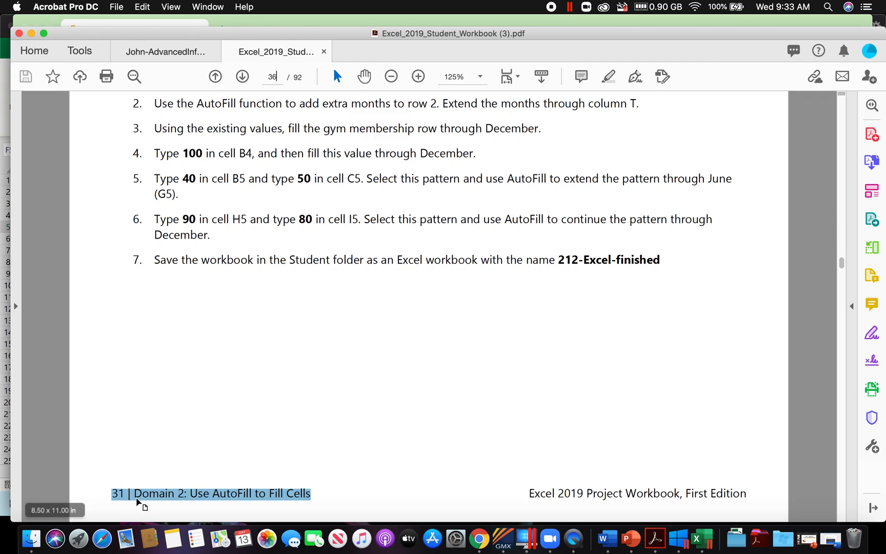
{"action": "scroll", "coordinate": [375, 404], "scroll_direction": "up", "scroll_amount": 2}
{"action": "scroll", "coordinate": [376, 404], "scroll_direction": "up", "scroll_amount": 20}
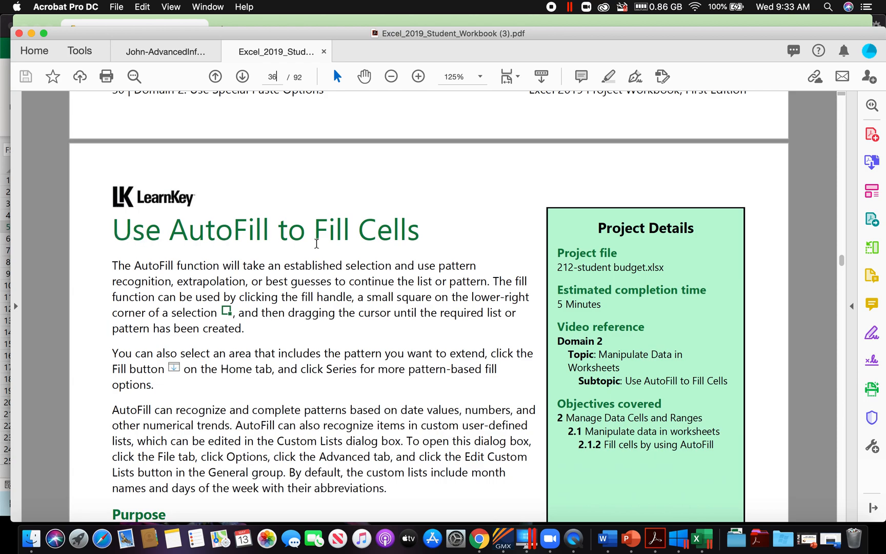
Step: Compare the calendar's Use AutoFill to Fill Cells assignment with the workbook's project details and review its Steps for Completion
{"action": "left_click", "coordinate": [187, 56]}
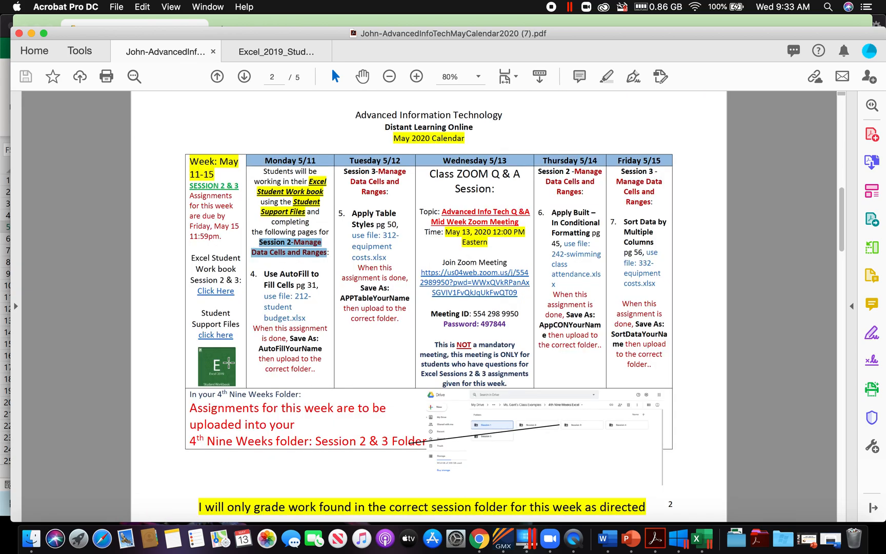
{"action": "left_click_drag", "start_coordinate": [265, 274], "coordinate": [306, 285]}
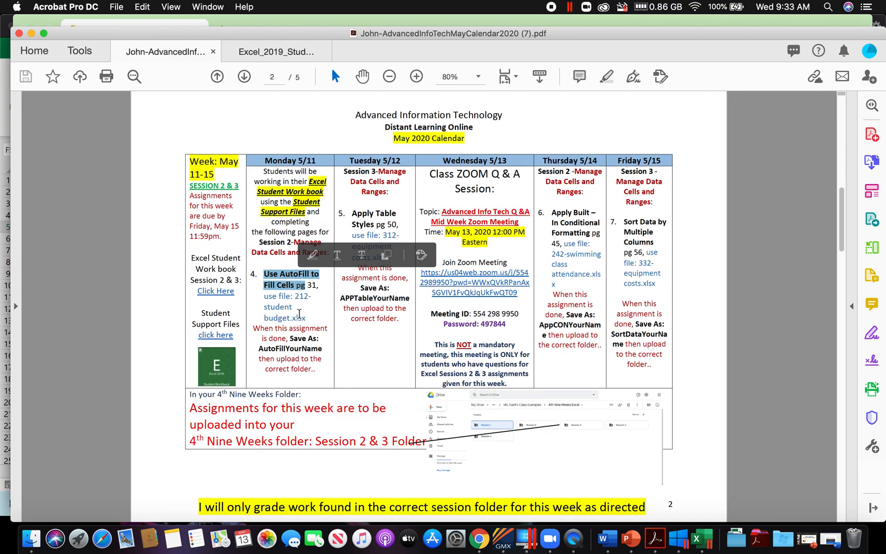
{"action": "left_click", "coordinate": [256, 56]}
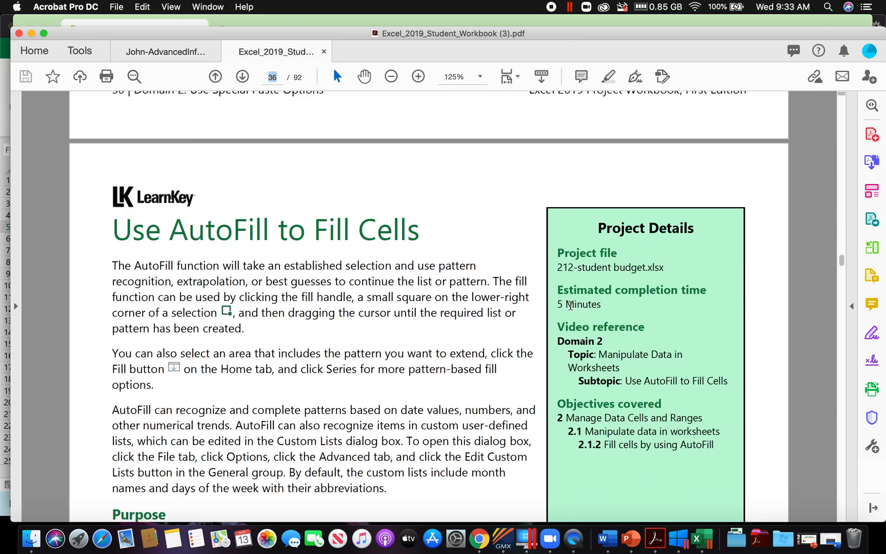
{"action": "left_click_drag", "start_coordinate": [563, 306], "coordinate": [603, 305]}
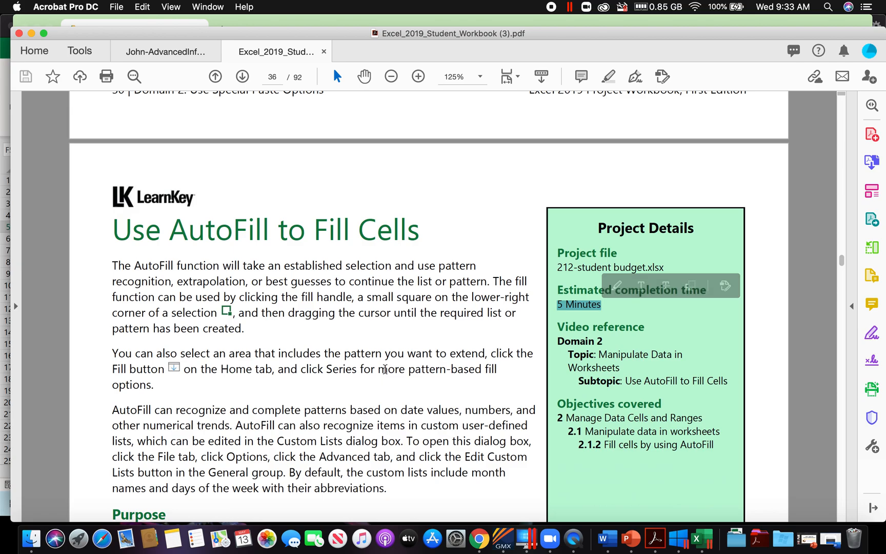
{"action": "scroll", "coordinate": [402, 408], "scroll_direction": "down", "scroll_amount": 10}
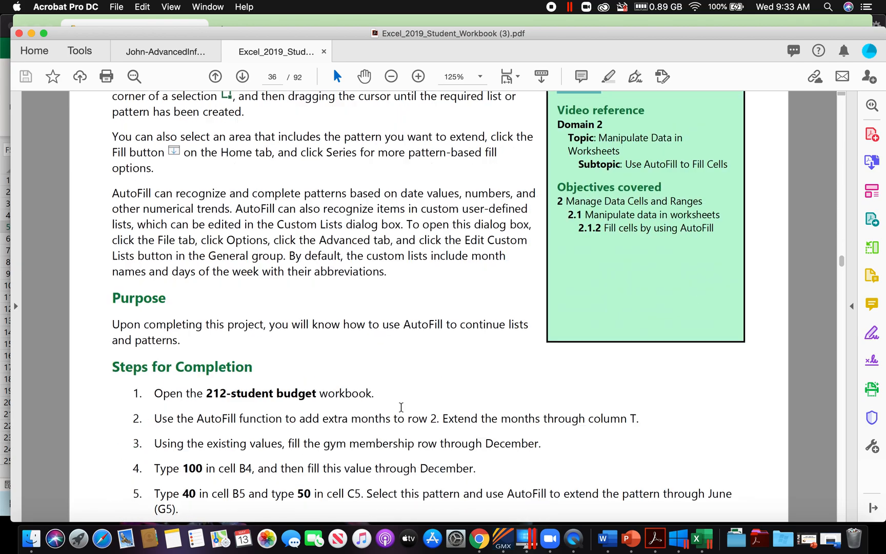
{"action": "scroll", "coordinate": [401, 408], "scroll_direction": "down", "scroll_amount": 2}
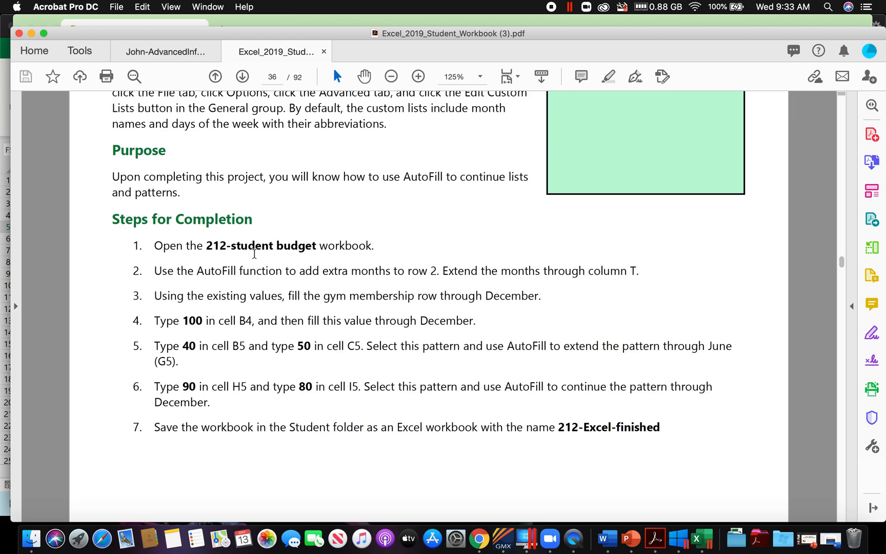
Step: Following the workbook PDF's instructions, switch to the student budget in Excel and AutoFill the months in row 2 from D2 through column T
{"action": "left_click", "coordinate": [706, 541]}
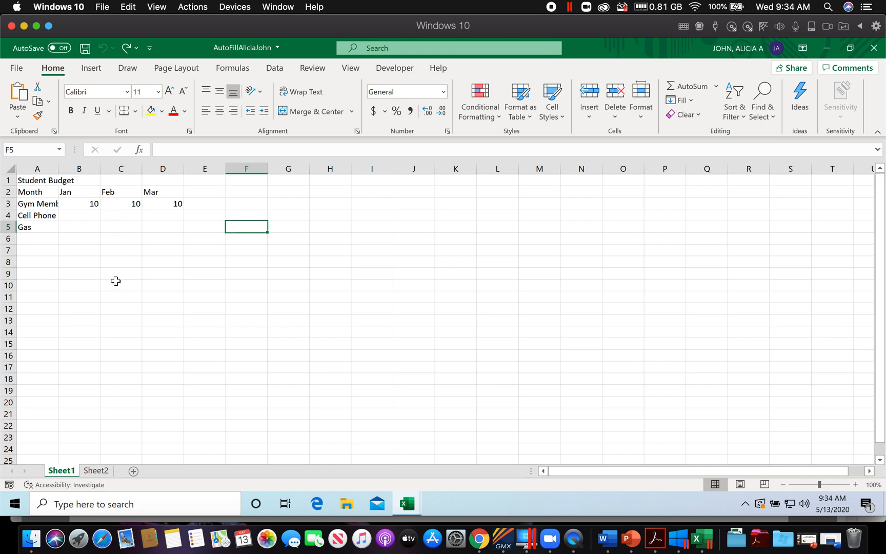
{"action": "left_click", "coordinate": [656, 541]}
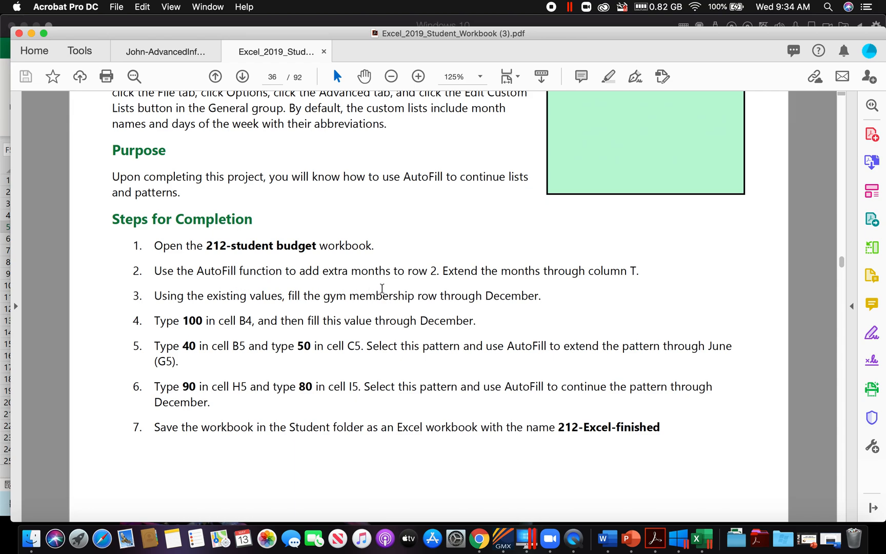
{"action": "left_click", "coordinate": [697, 539]}
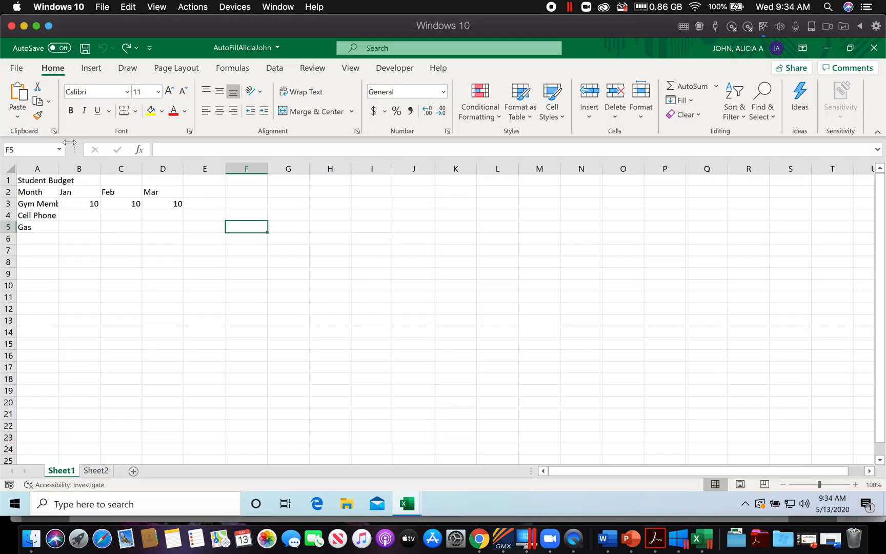
{"action": "left_click", "coordinate": [156, 193]}
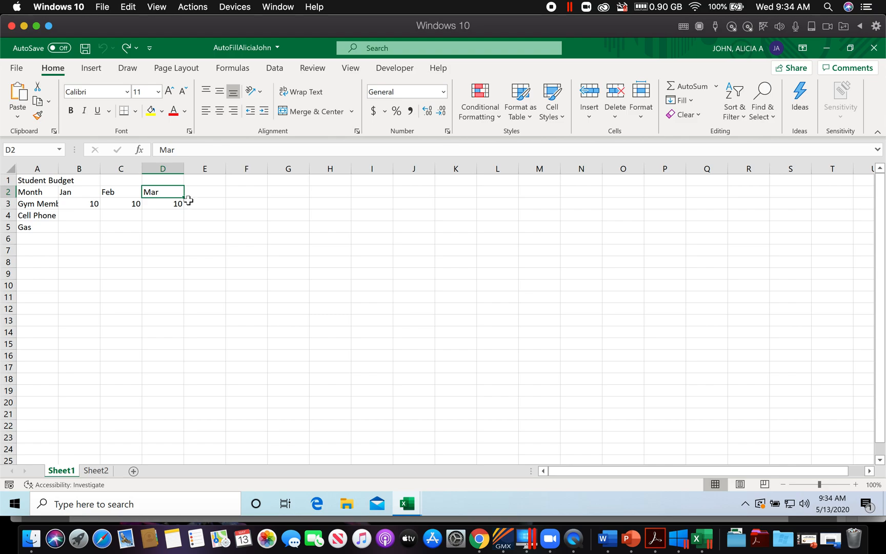
{"action": "left_click_drag", "start_coordinate": [184, 197], "coordinate": [837, 213]}
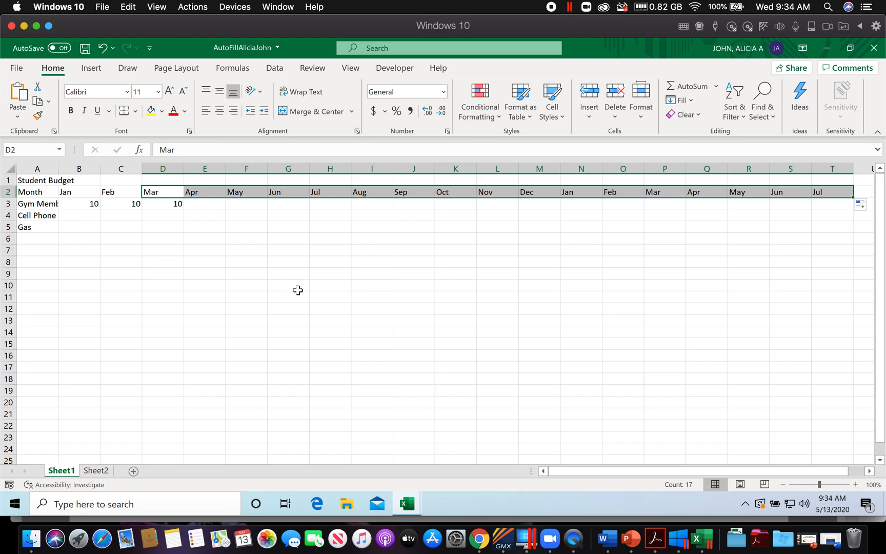
Step: Check the gym membership instruction in the workbook PDF and AutoFill that row's value of 10 in Excel from D3 through December (M3)
{"action": "left_click", "coordinate": [653, 543]}
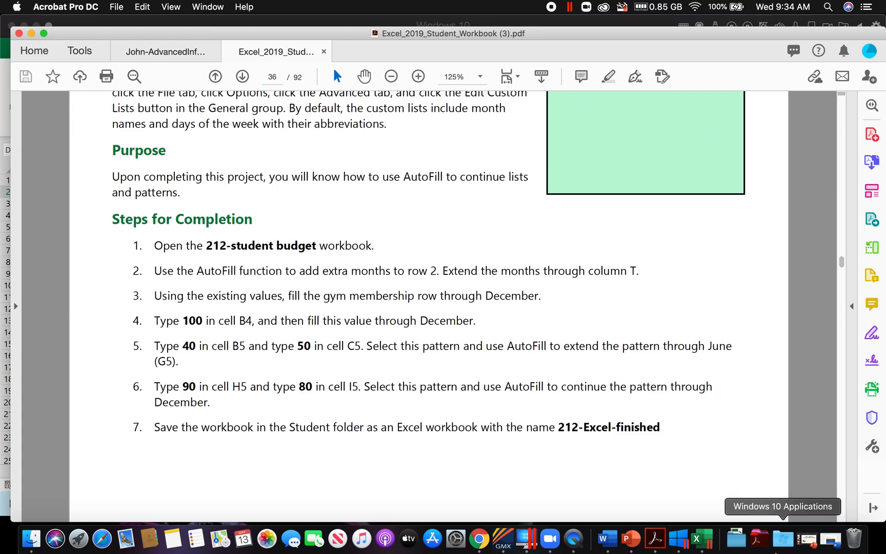
{"action": "left_click", "coordinate": [708, 541]}
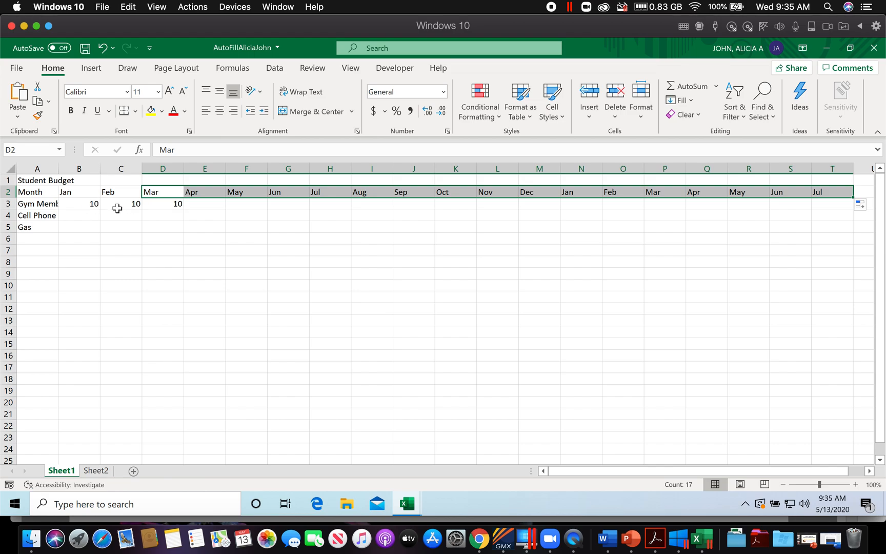
{"action": "left_click", "coordinate": [165, 205]}
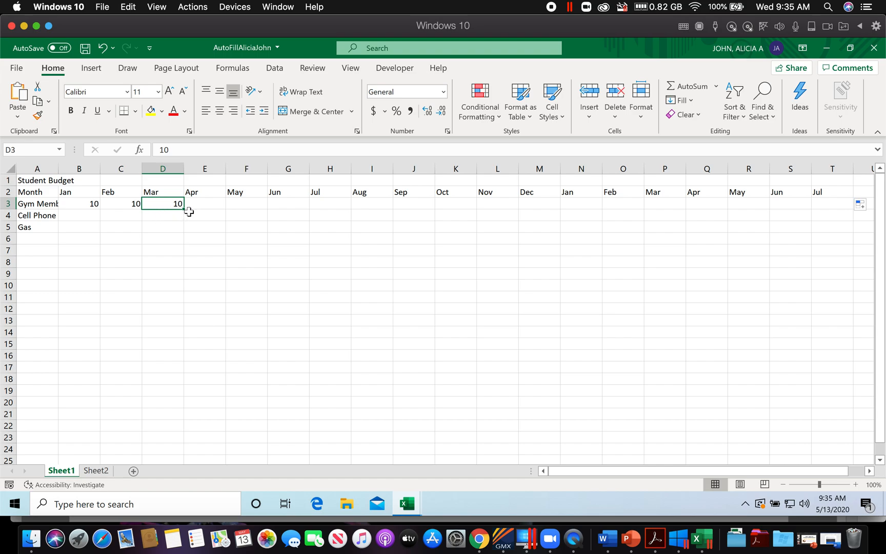
{"action": "left_click_drag", "start_coordinate": [184, 209], "coordinate": [545, 217]}
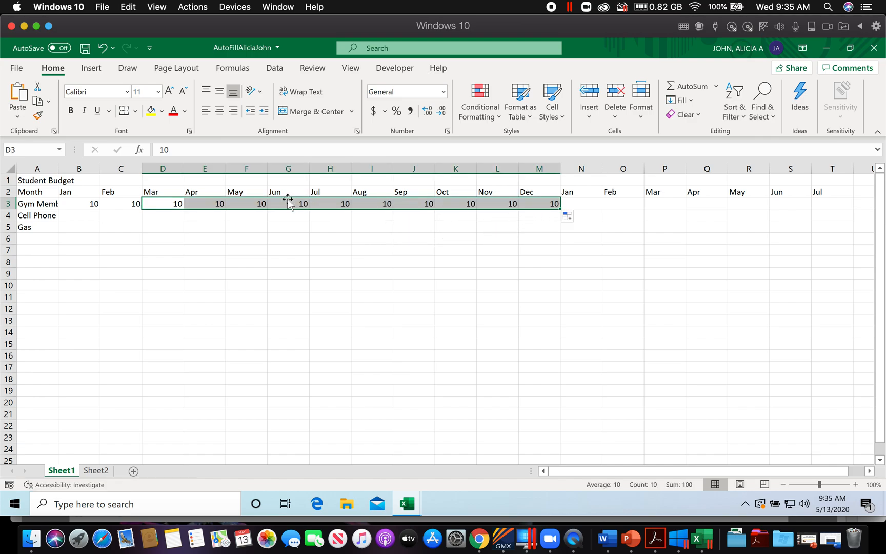
Step: Check the cell phone instruction in the workbook PDF, enter 100 in cell B4 in Excel, and AutoFill it through December (M4)
{"action": "left_click", "coordinate": [655, 541]}
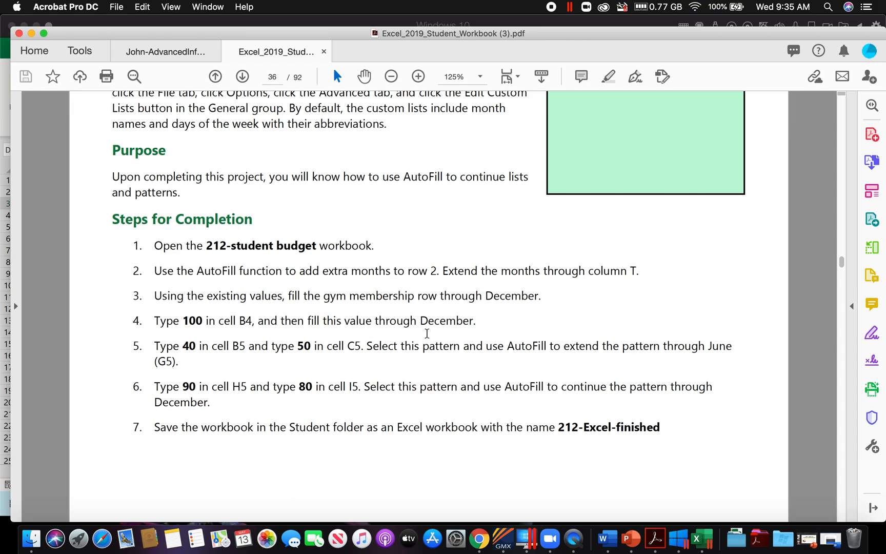
{"action": "left_click", "coordinate": [697, 539]}
{"action": "left_click", "coordinate": [83, 215]}
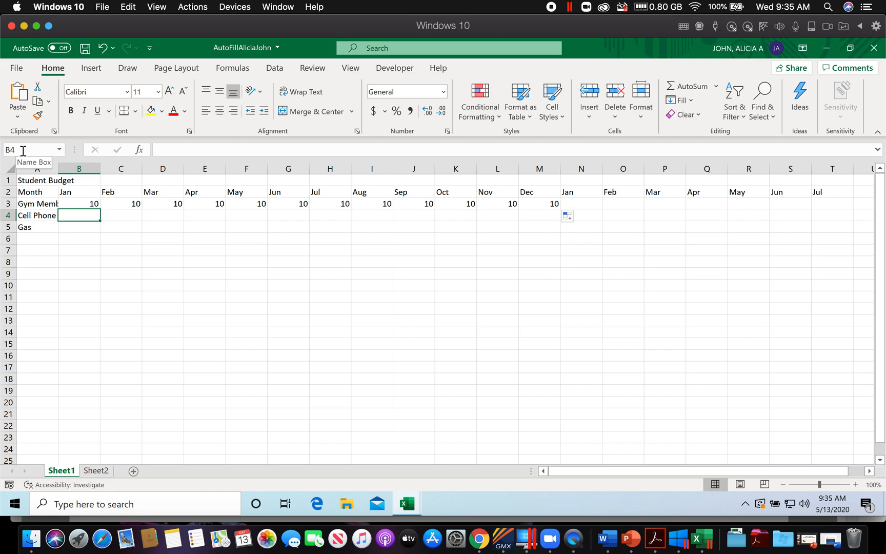
{"action": "type", "text": "100"}
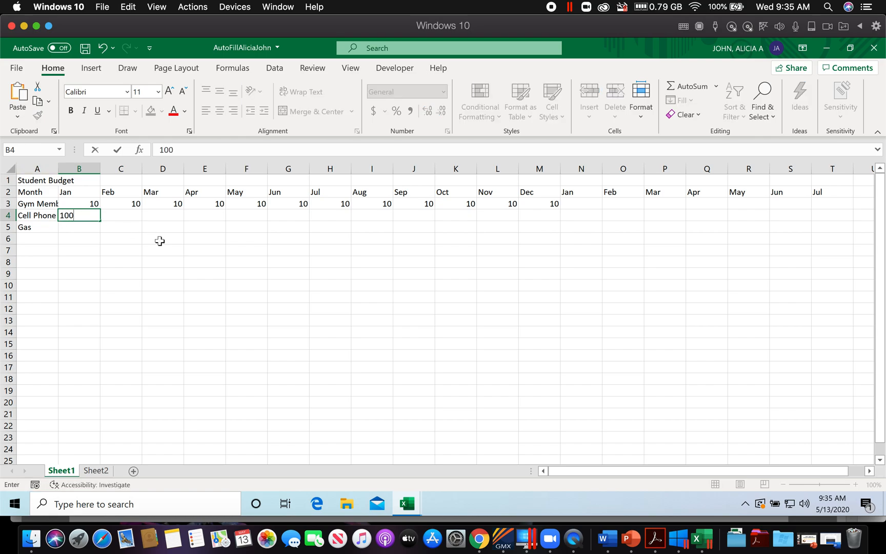
{"action": "left_click", "coordinate": [134, 237]}
{"action": "left_click", "coordinate": [93, 215]}
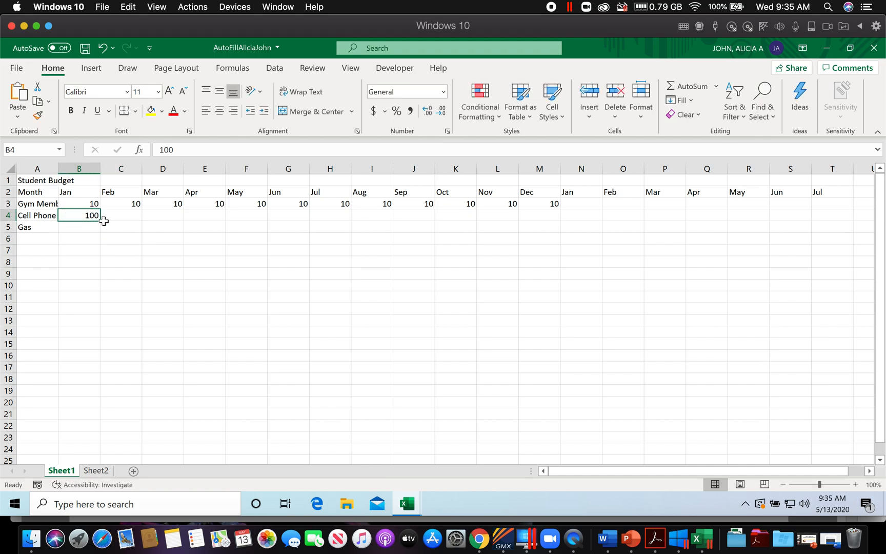
{"action": "left_click_drag", "start_coordinate": [101, 221], "coordinate": [554, 234]}
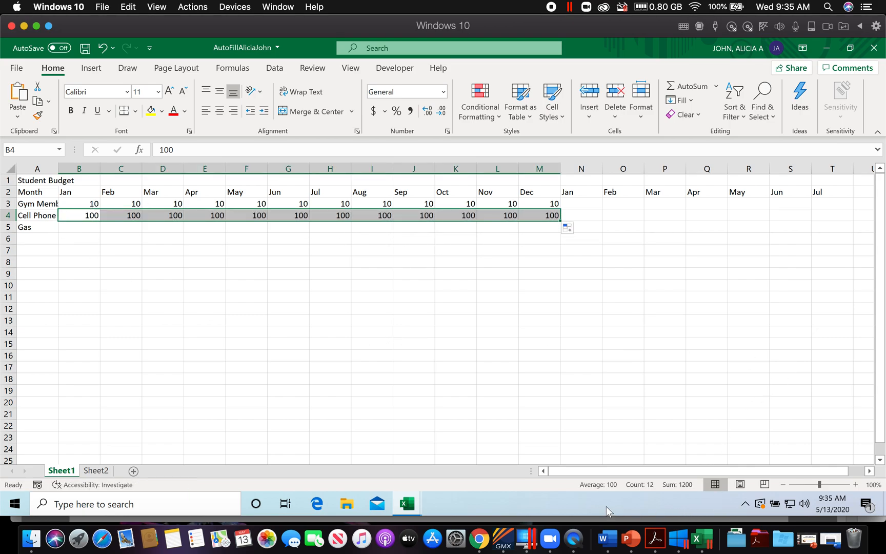
Step: Check the gas instruction in the workbook PDF, then enter 40 in cell B5 and 50 in cell C5 in Excel
{"action": "left_click", "coordinate": [658, 548]}
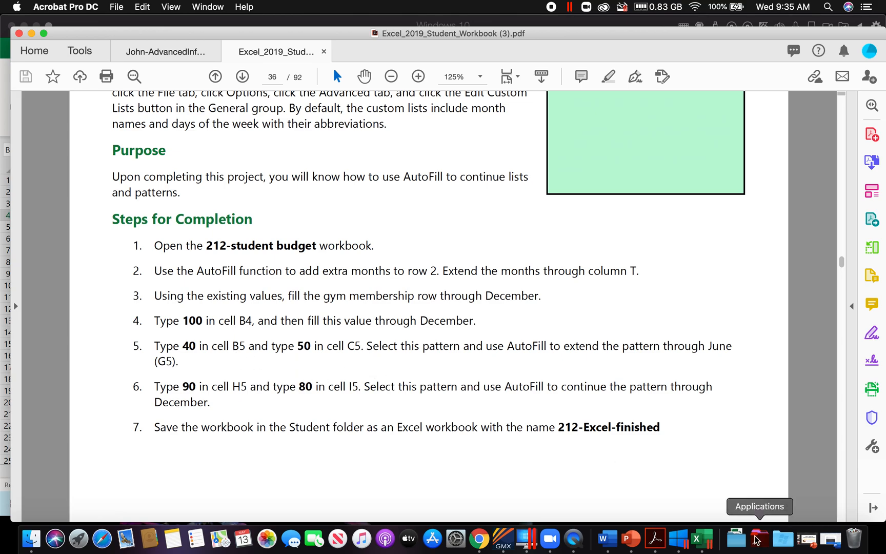
{"action": "left_click", "coordinate": [709, 543]}
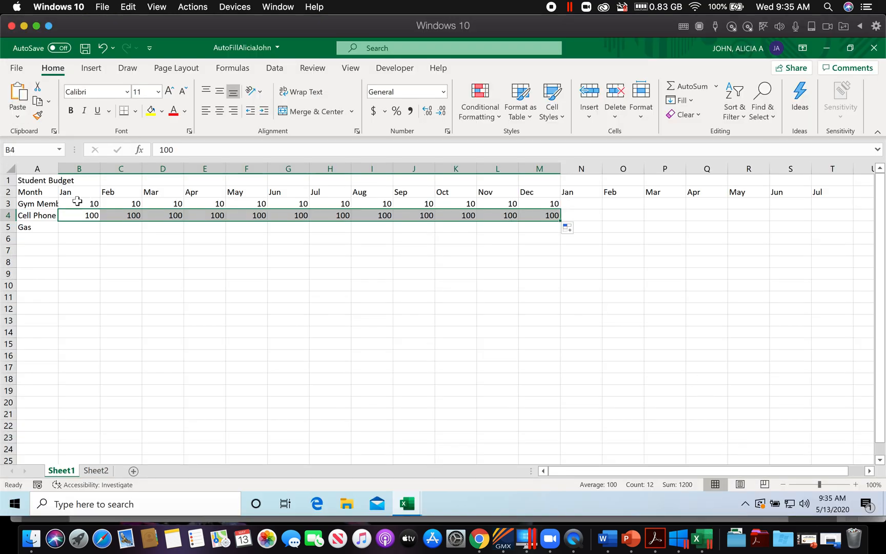
{"action": "left_click", "coordinate": [76, 227]}
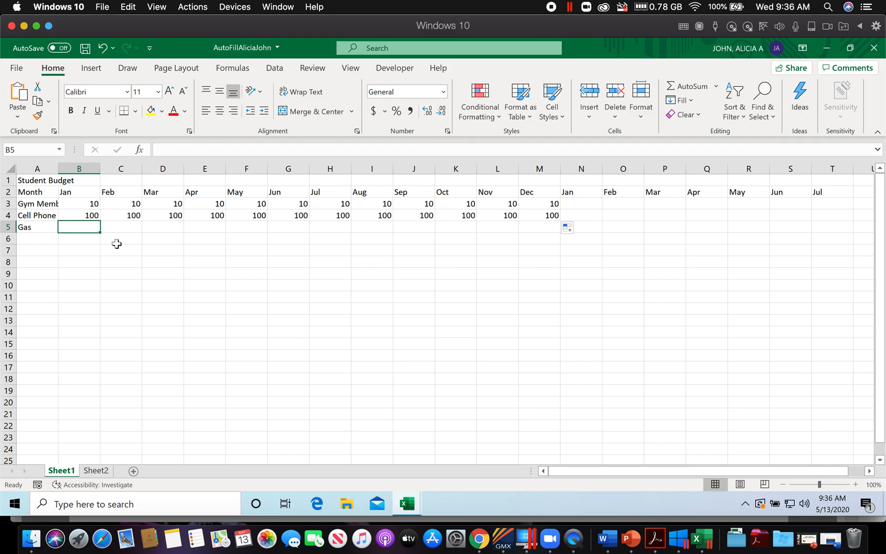
{"action": "type", "text": "40"}
{"action": "key", "text": "Tab"}
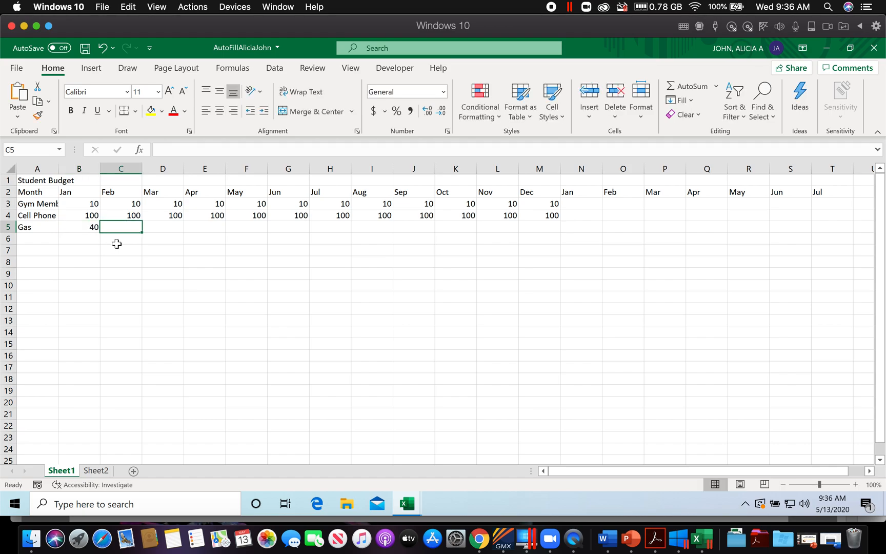
{"action": "type", "text": "50"}
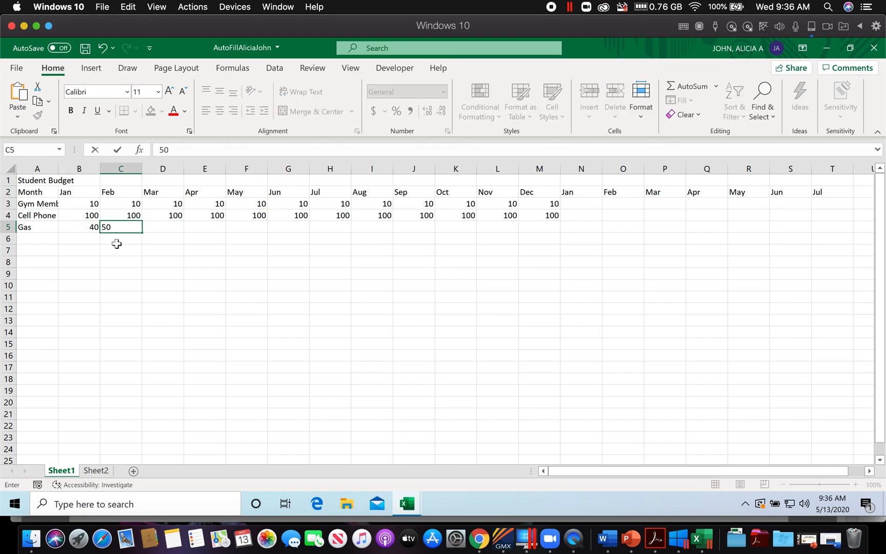
{"action": "left_click", "coordinate": [159, 232]}
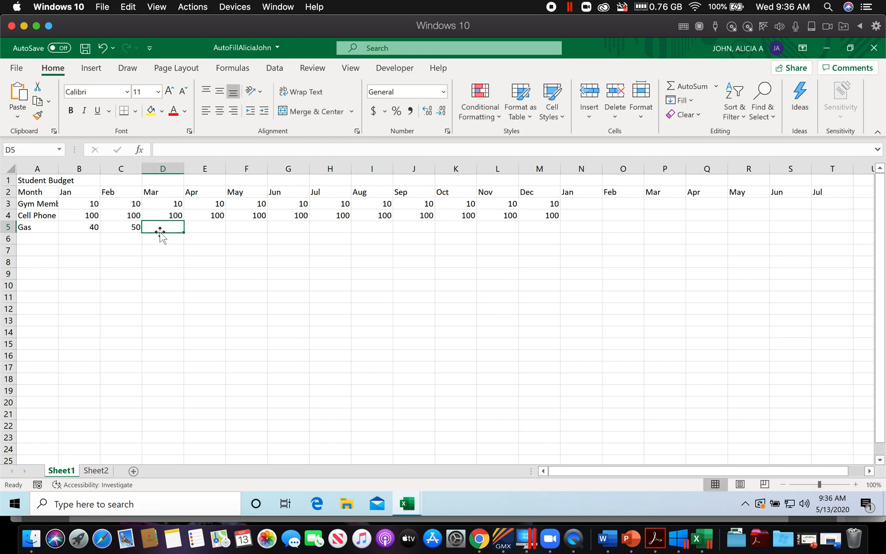
Step: Check the fill range in the workbook PDF and AutoFill the B5:C5 gas pattern in Excel through June (G5)
{"action": "left_click", "coordinate": [656, 539]}
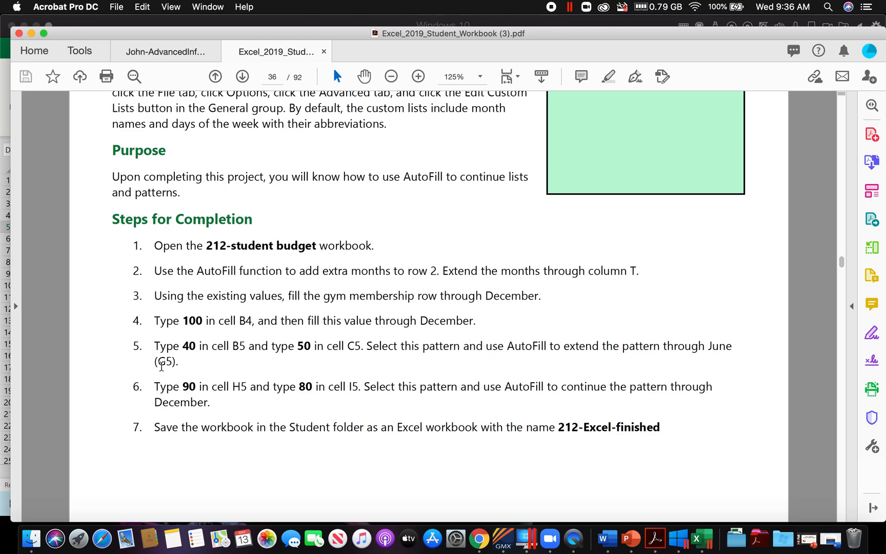
{"action": "left_click", "coordinate": [698, 539]}
{"action": "left_click_drag", "start_coordinate": [88, 227], "coordinate": [300, 235]}
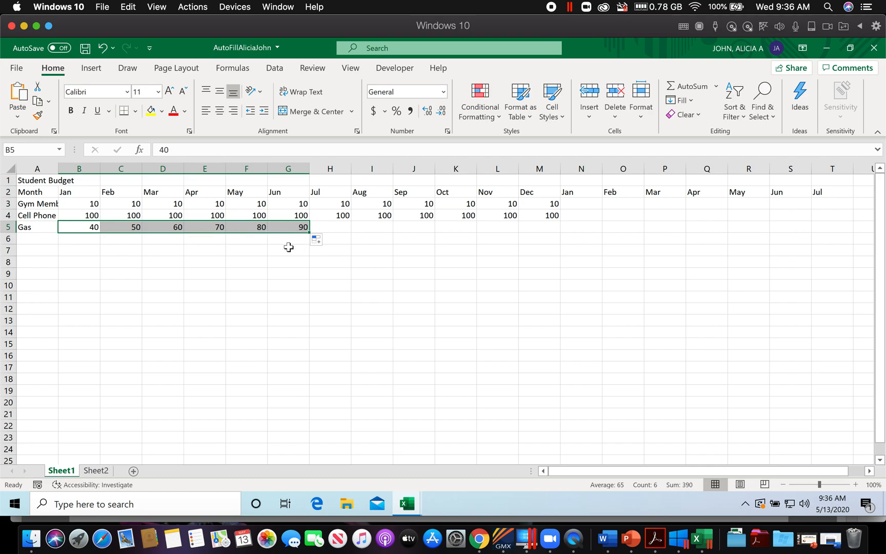
Step: Check the next gas instruction in the workbook PDF, then enter 90 in cell H5 and 80 in cell I5 in Excel
{"action": "left_click", "coordinate": [653, 542]}
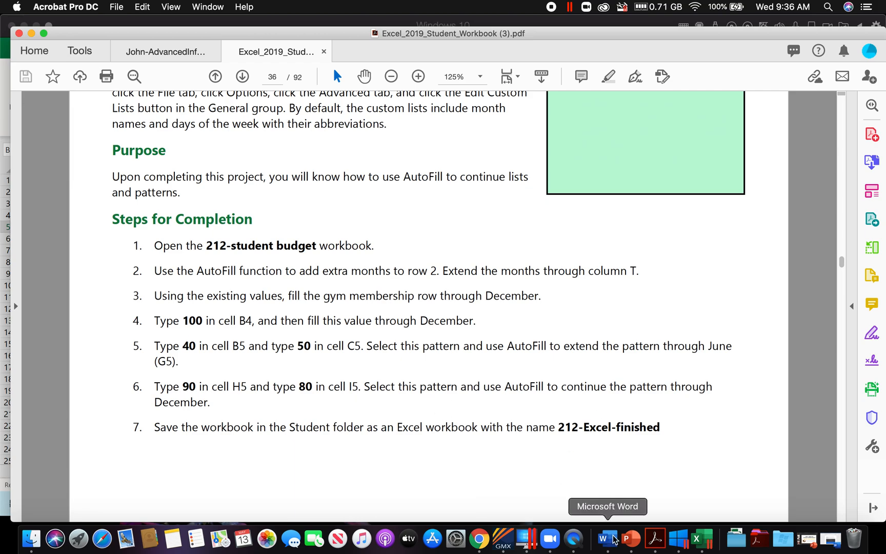
{"action": "left_click", "coordinate": [700, 542]}
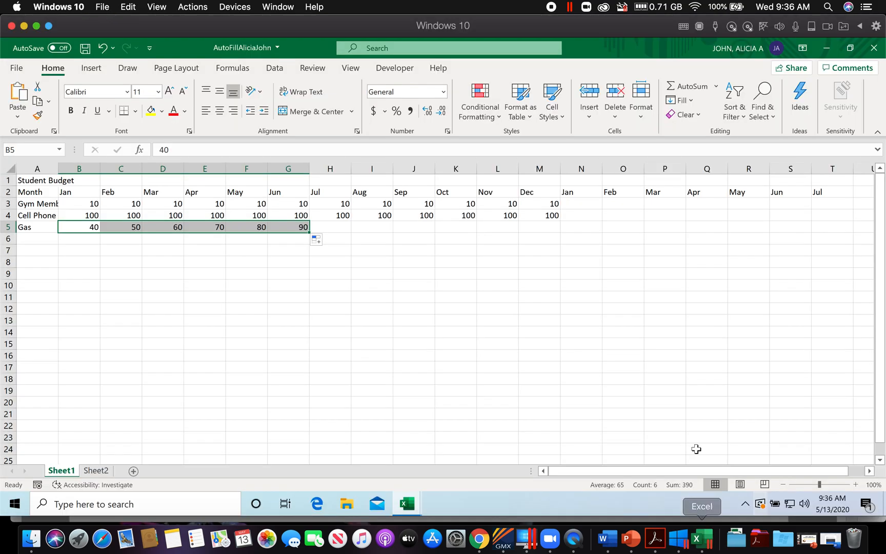
{"action": "left_click", "coordinate": [344, 228]}
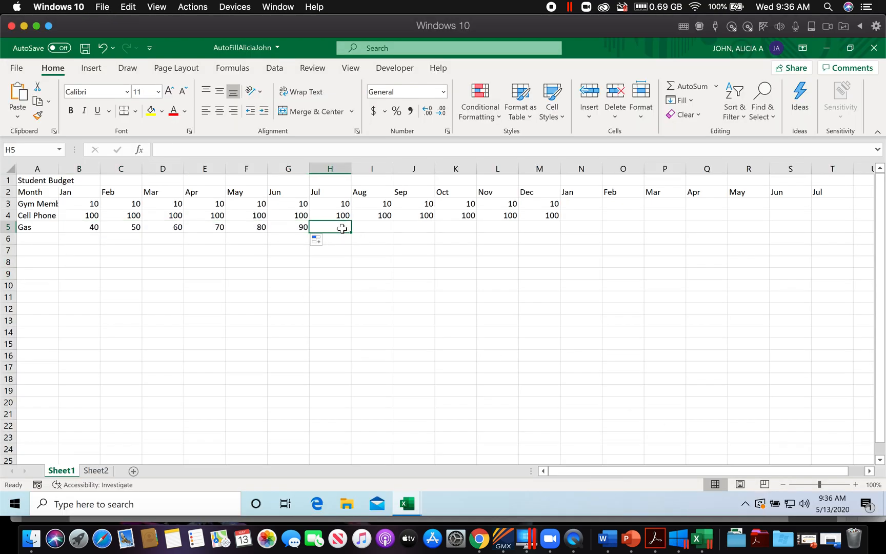
{"action": "type", "text": "90"}
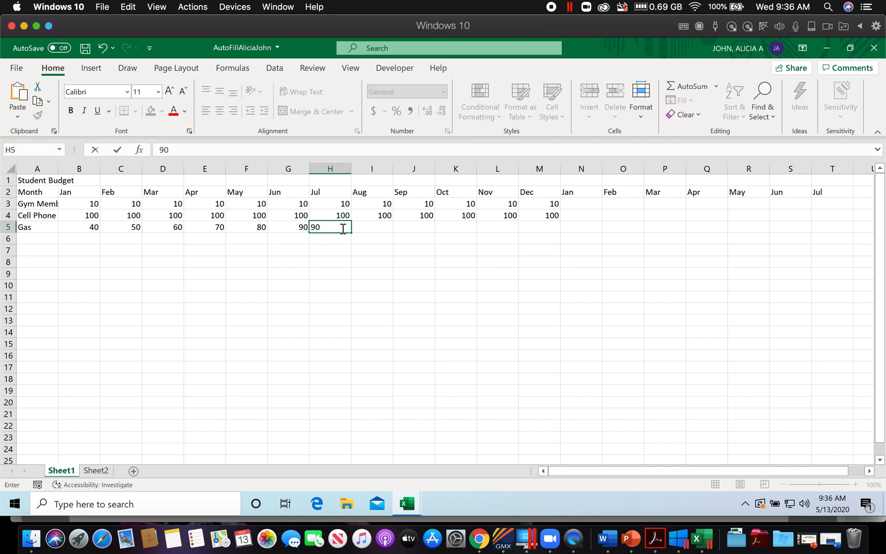
{"action": "key", "text": "Tab"}
{"action": "type", "text": "80"}
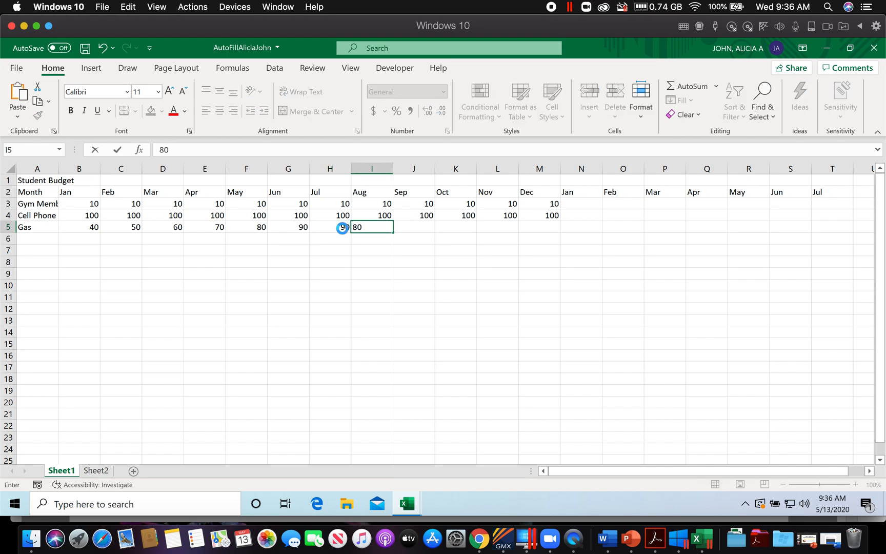
{"action": "key", "text": "Tab"}
Step: Check the end month in the workbook PDF and AutoFill the H5:I5 gas pattern in Excel through December (M5)
{"action": "left_click", "coordinate": [656, 535]}
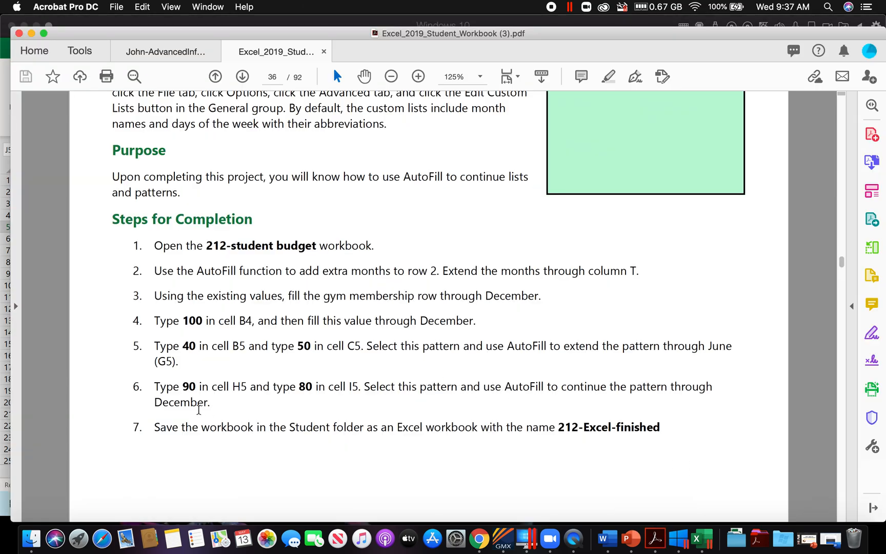
{"action": "left_click", "coordinate": [709, 545]}
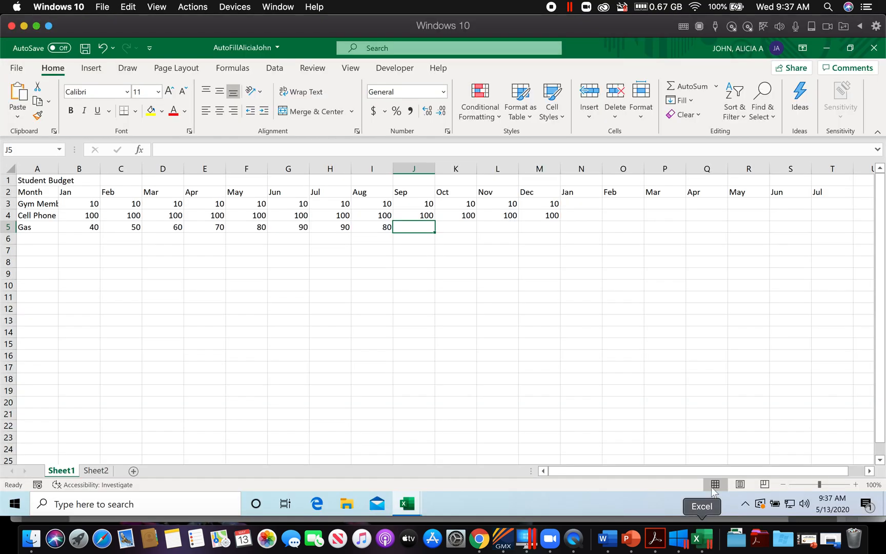
{"action": "left_click_drag", "start_coordinate": [342, 227], "coordinate": [560, 234]}
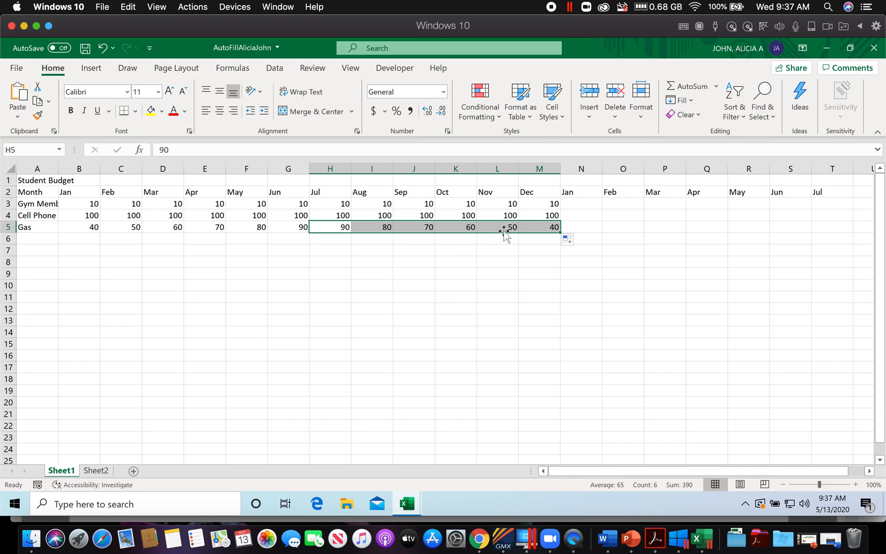
Step: Check the workbook PDF's saving instruction, then copy the required file name AutoFillYourName from Monday's assignment in the May calendar PDF
{"action": "left_click", "coordinate": [651, 549]}
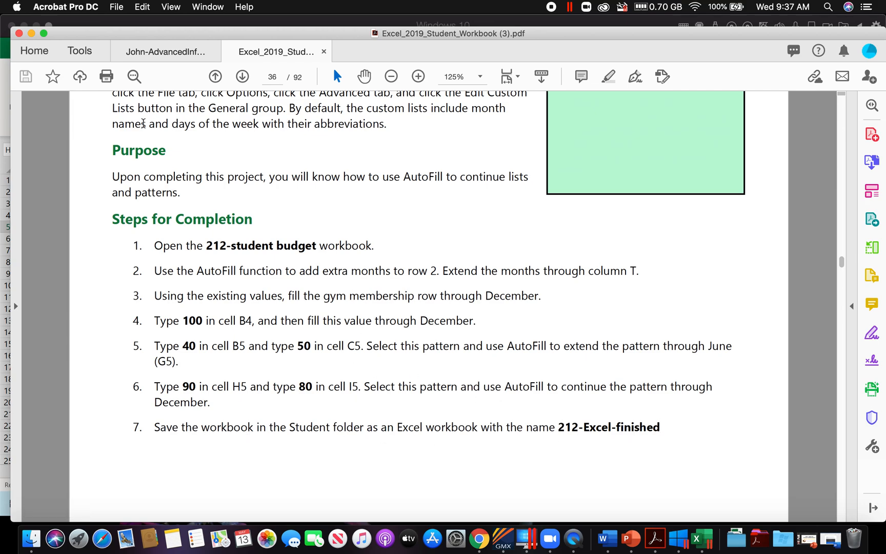
{"action": "left_click", "coordinate": [165, 52]}
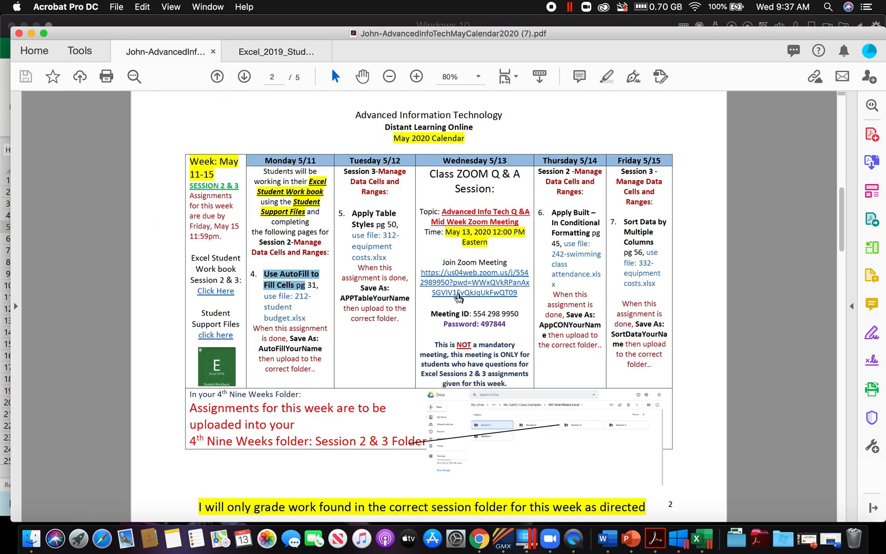
{"action": "left_click", "coordinate": [416, 76]}
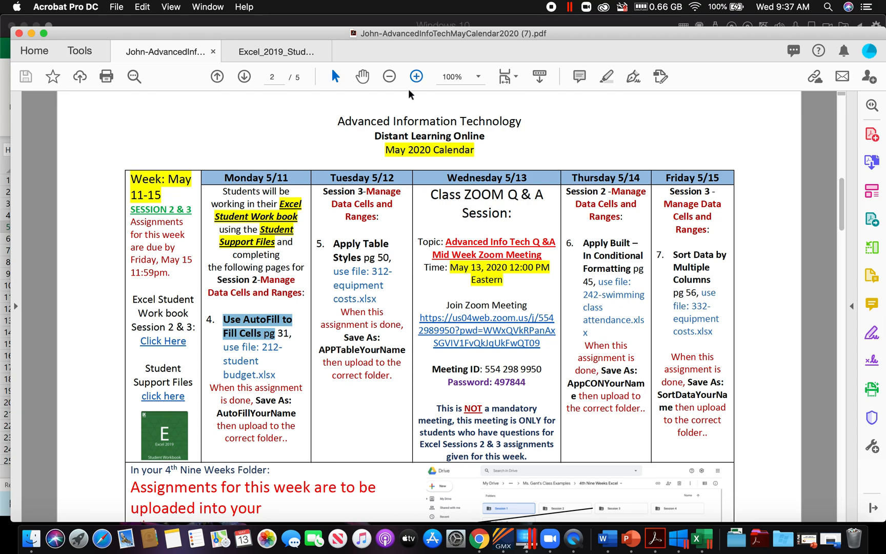
{"action": "scroll", "coordinate": [252, 379], "scroll_direction": "down", "scroll_amount": 3}
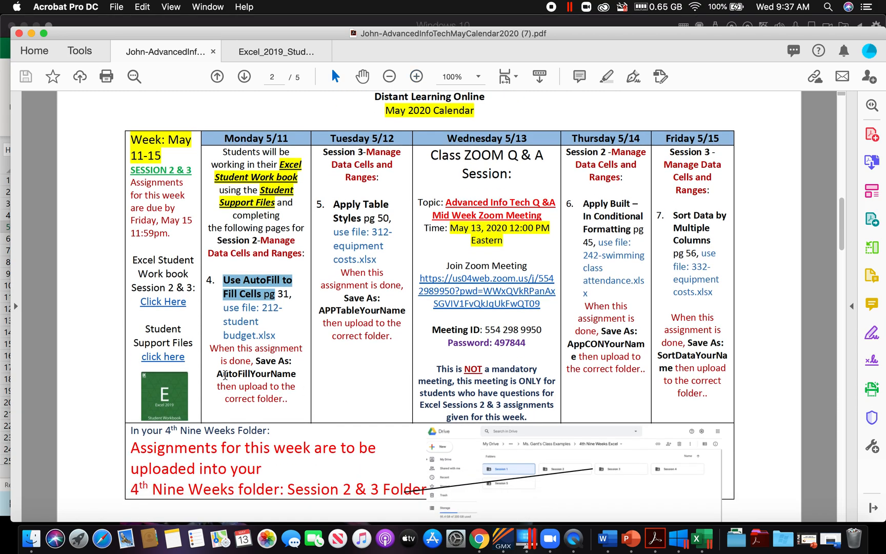
{"action": "left_click_drag", "start_coordinate": [219, 374], "coordinate": [294, 374]}
{"action": "right_click", "coordinate": [294, 374]}
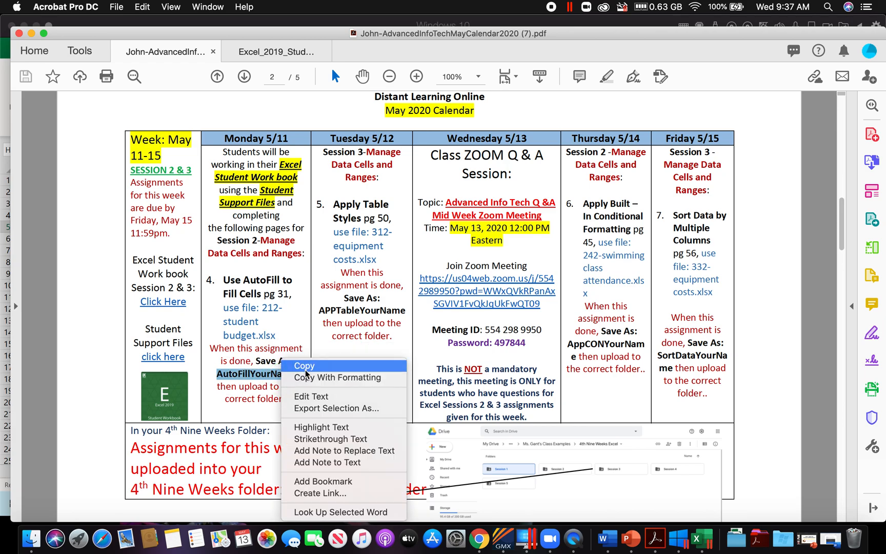
{"action": "left_click", "coordinate": [305, 366]}
Step: Switch to Excel and save a copy of the budget as an Excel Workbook in the May Calendar folder inside Downloads
{"action": "left_click", "coordinate": [696, 538]}
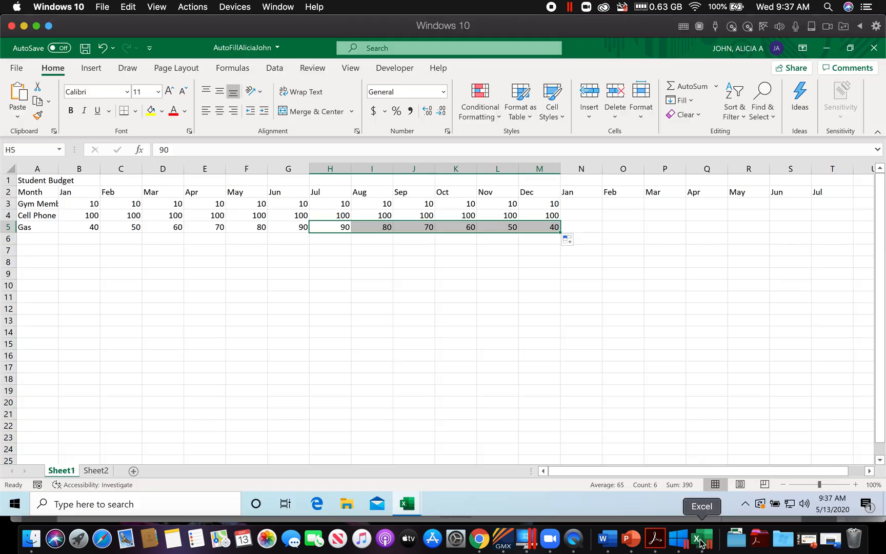
{"action": "left_click", "coordinate": [17, 68]}
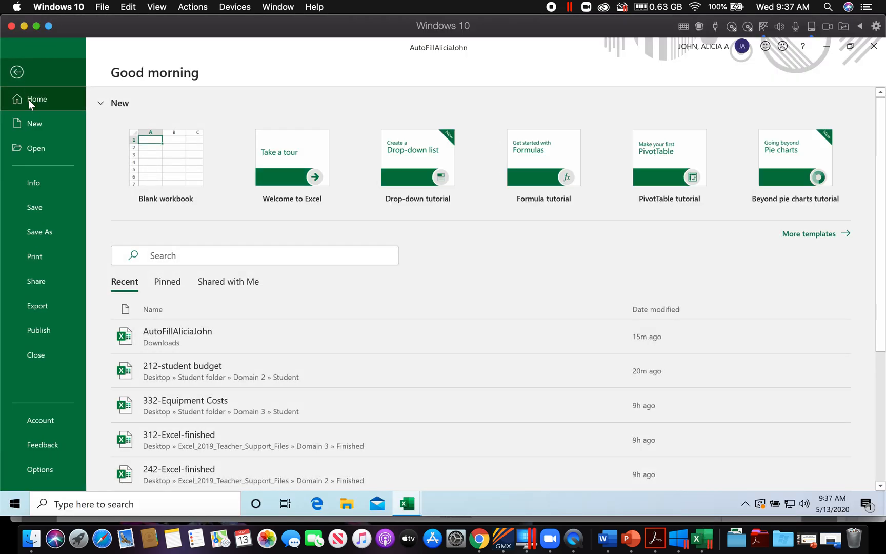
{"action": "left_click", "coordinate": [41, 232]}
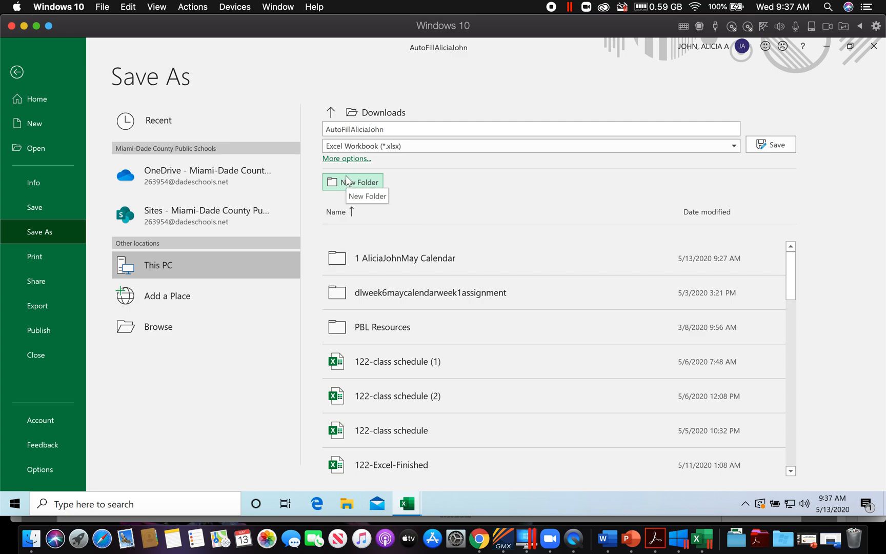
{"action": "left_click", "coordinate": [331, 111]}
{"action": "left_click", "coordinate": [164, 328]}
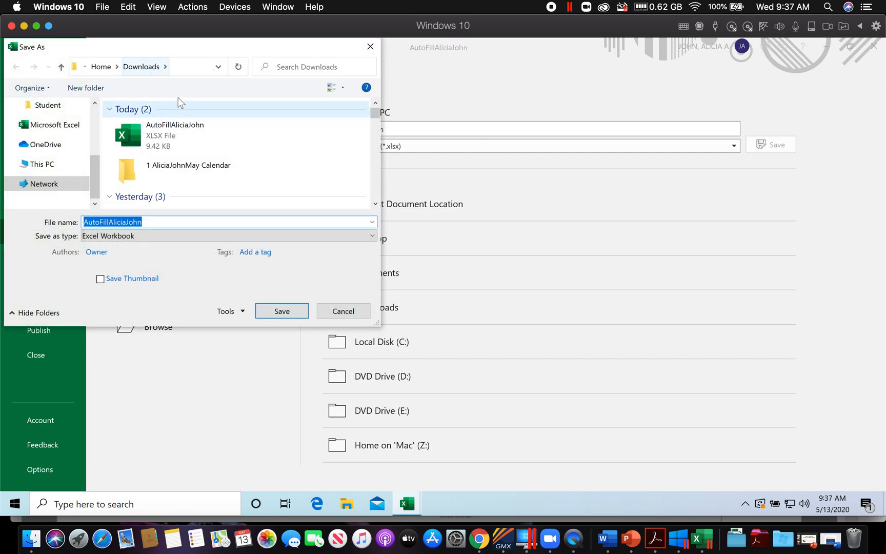
{"action": "scroll", "coordinate": [61, 128], "scroll_direction": "up", "scroll_amount": 5}
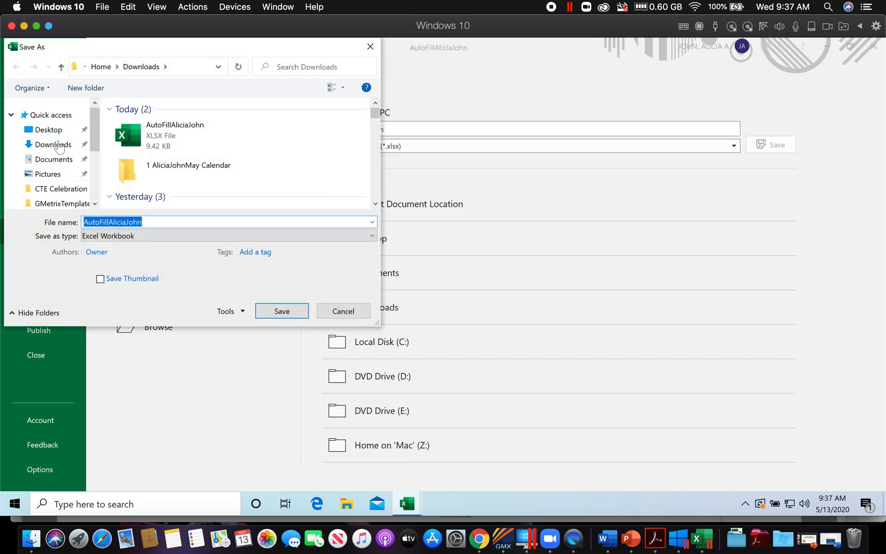
{"action": "left_click", "coordinate": [51, 144]}
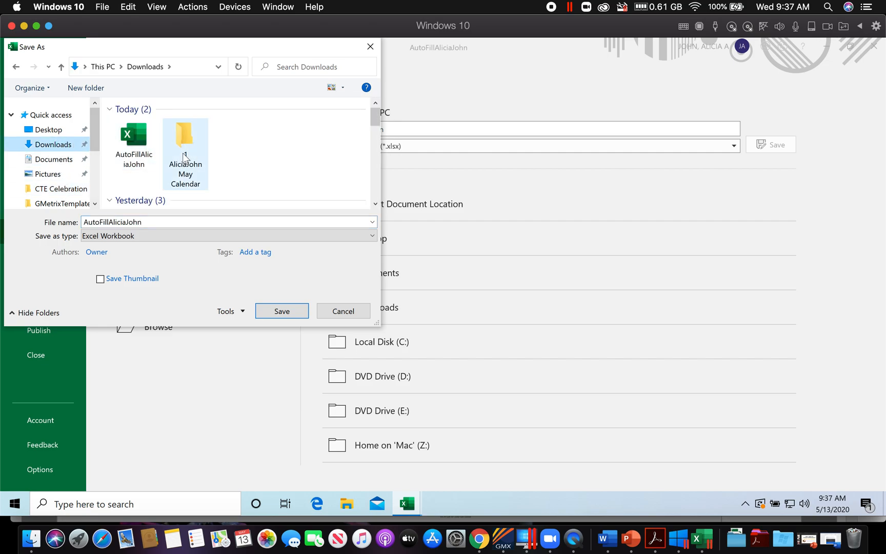
{"action": "double_click", "coordinate": [188, 146]}
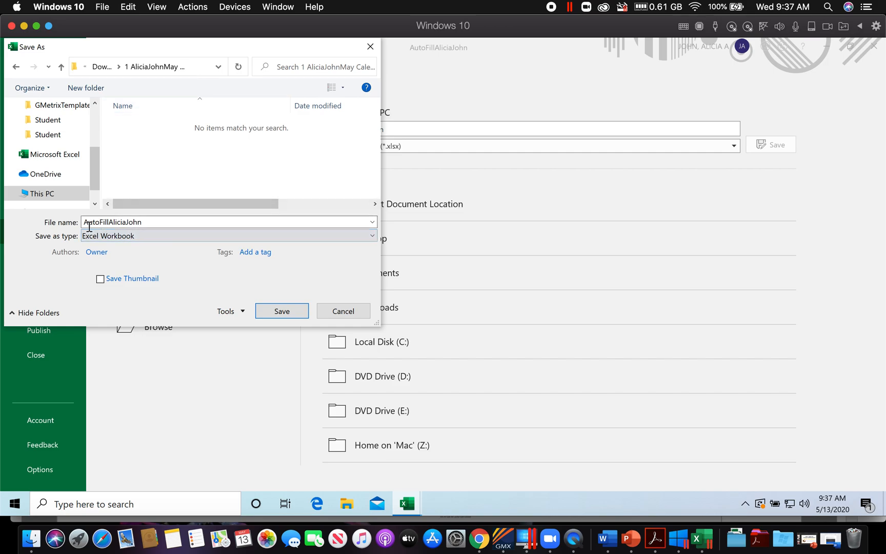
{"action": "left_click", "coordinate": [283, 312]}
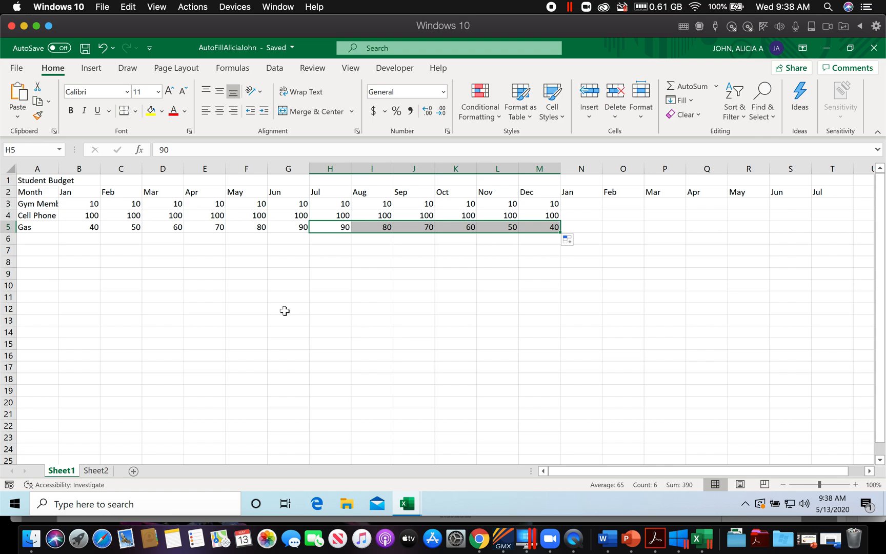
Step: Switch to Google Drive in Chrome and open the student's named folder inside Choose Your Class Period
{"action": "left_click", "coordinate": [480, 541]}
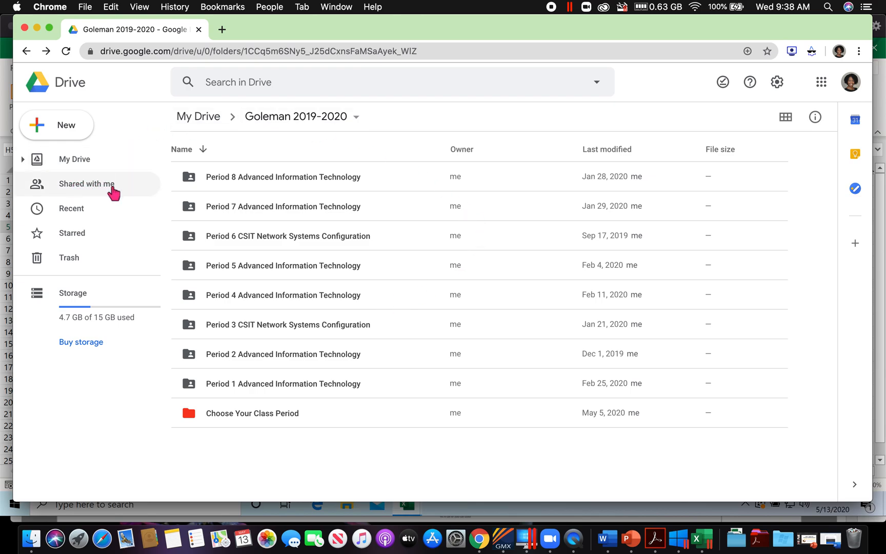
{"action": "double_click", "coordinate": [245, 417]}
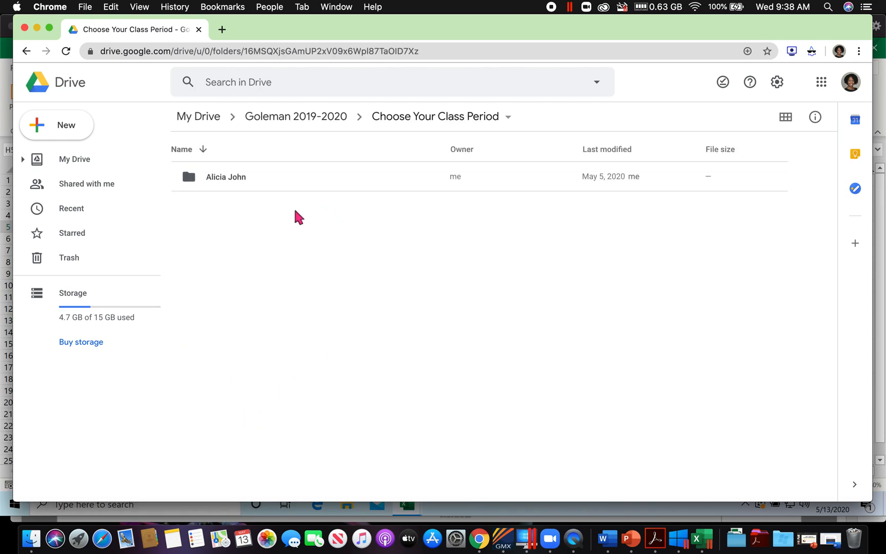
{"action": "double_click", "coordinate": [236, 180]}
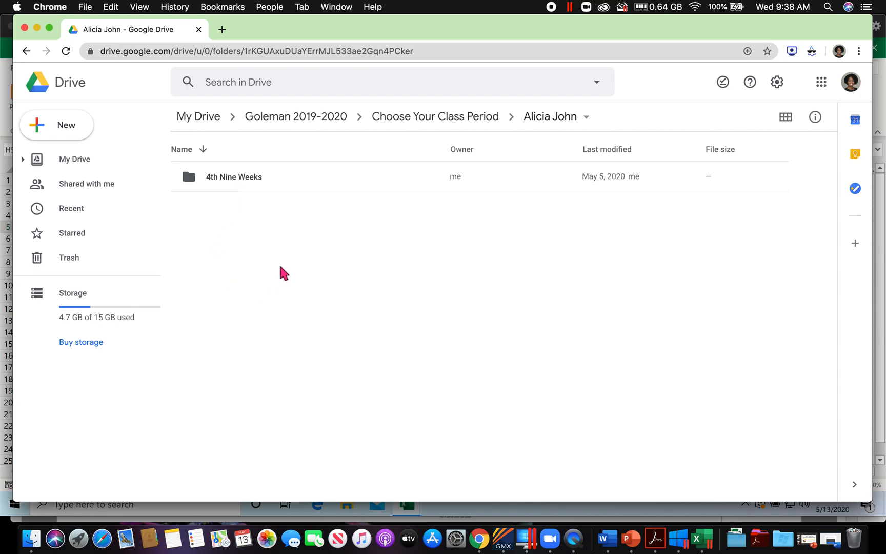
{"action": "right_click", "coordinate": [298, 280]}
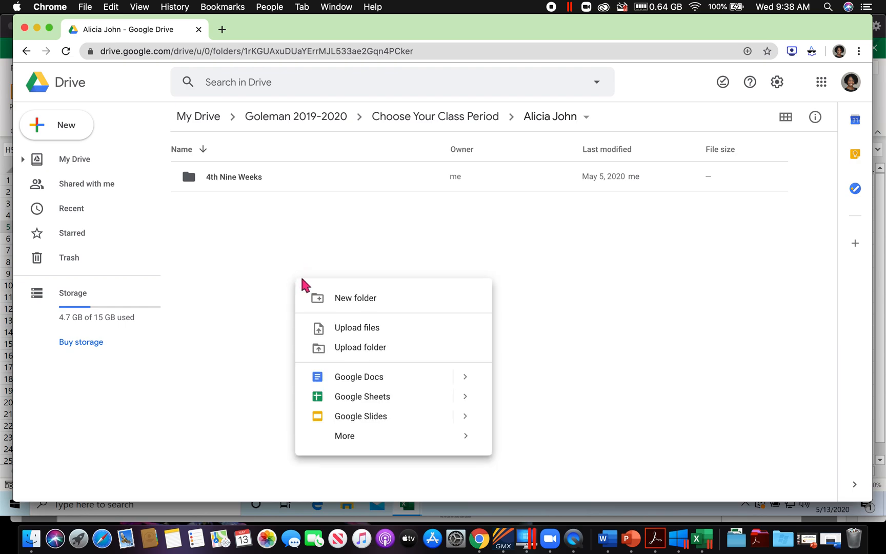
{"action": "left_click", "coordinate": [370, 300]}
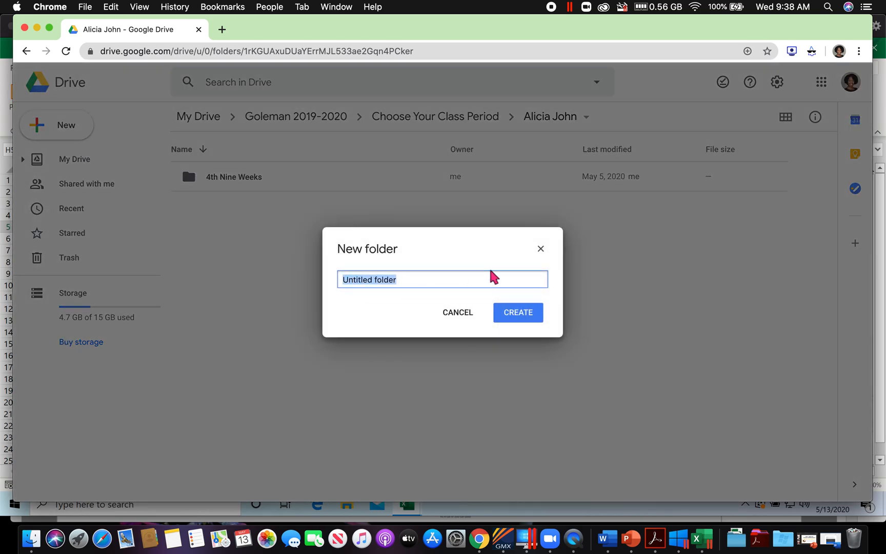
{"action": "left_click", "coordinate": [541, 248]}
Step: Open the Session 2 folder inside 4th Nine Weeks and upload the student's AutoFill .xlsx workbook from the May Calendar folder in Downloads
{"action": "double_click", "coordinate": [223, 177]}
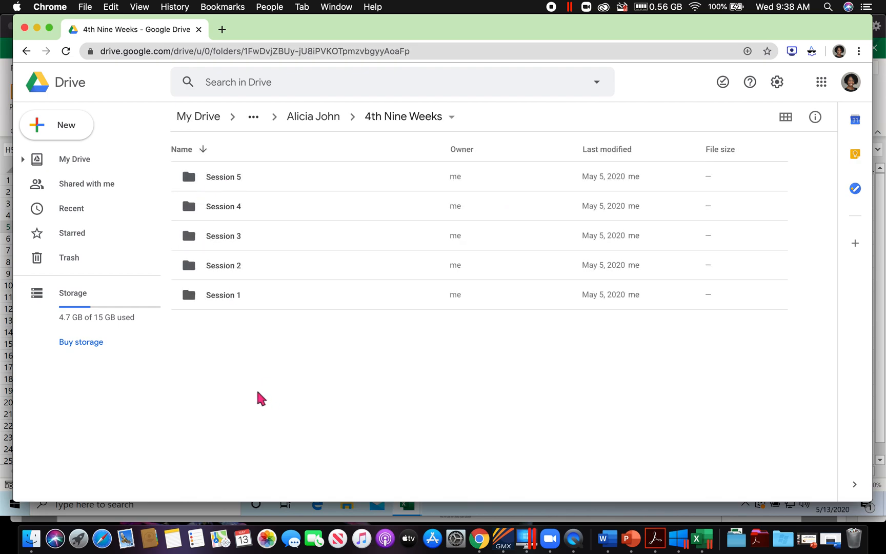
{"action": "double_click", "coordinate": [222, 265]}
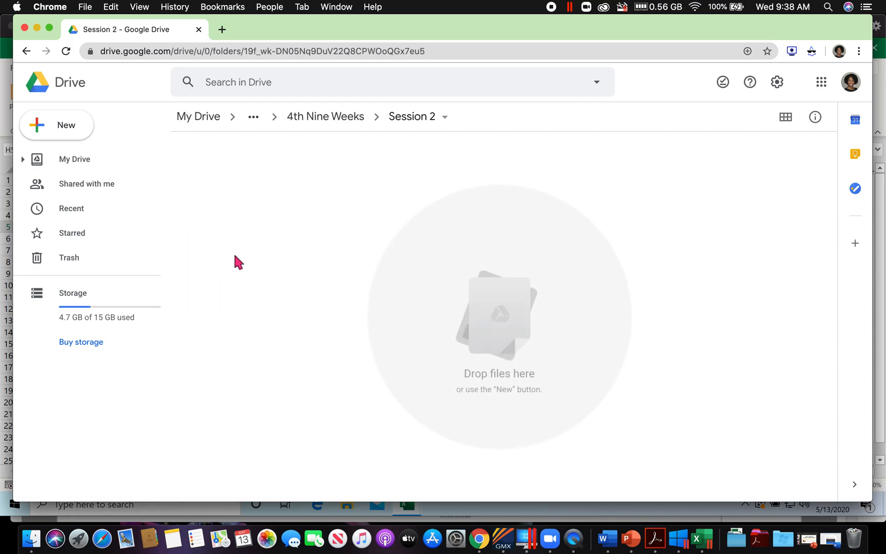
{"action": "right_click", "coordinate": [268, 204]}
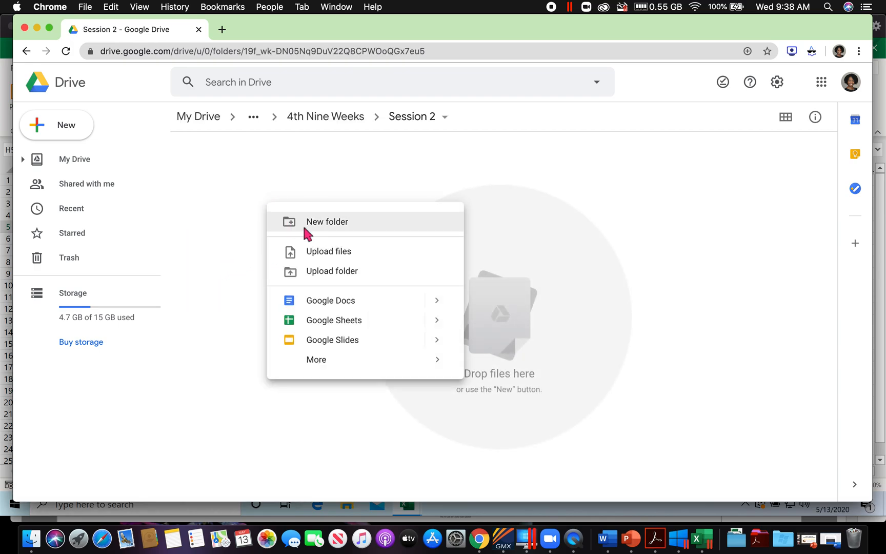
{"action": "left_click", "coordinate": [325, 252]}
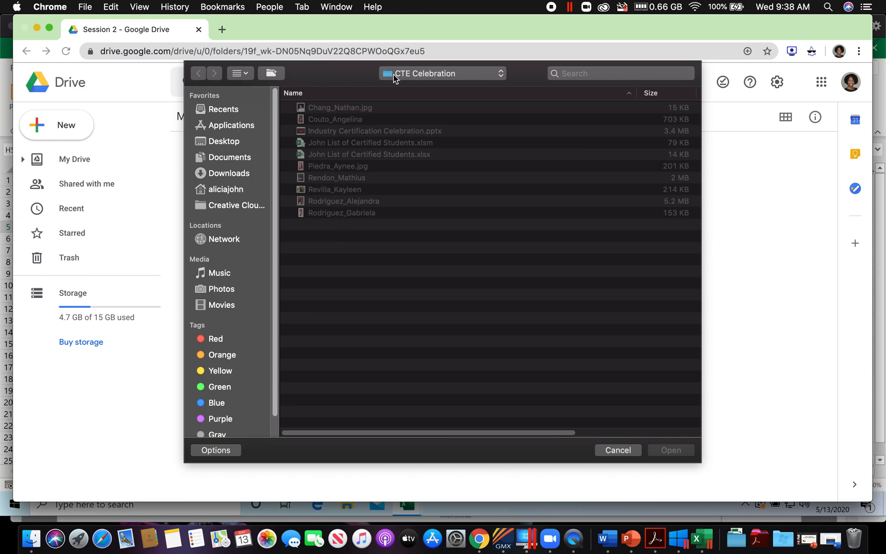
{"action": "left_click", "coordinate": [233, 175]}
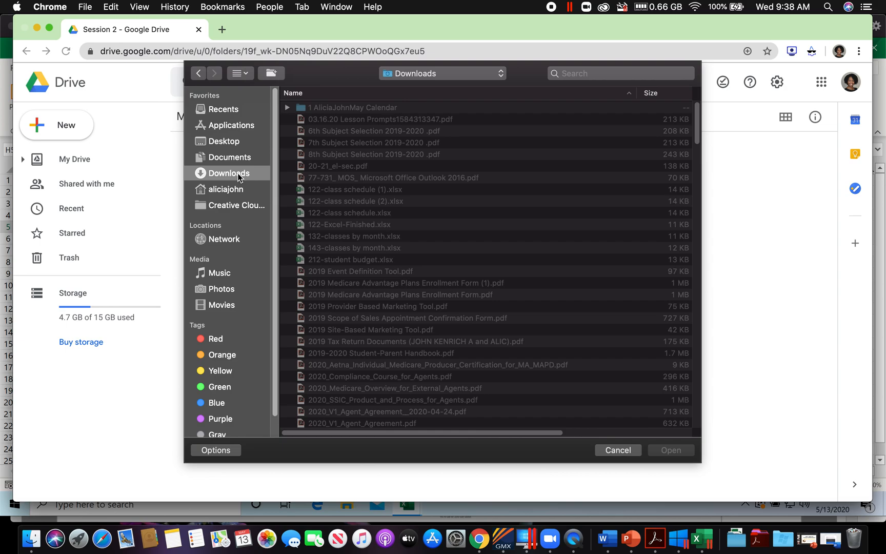
{"action": "left_click", "coordinate": [341, 109]}
{"action": "double_click", "coordinate": [319, 109]}
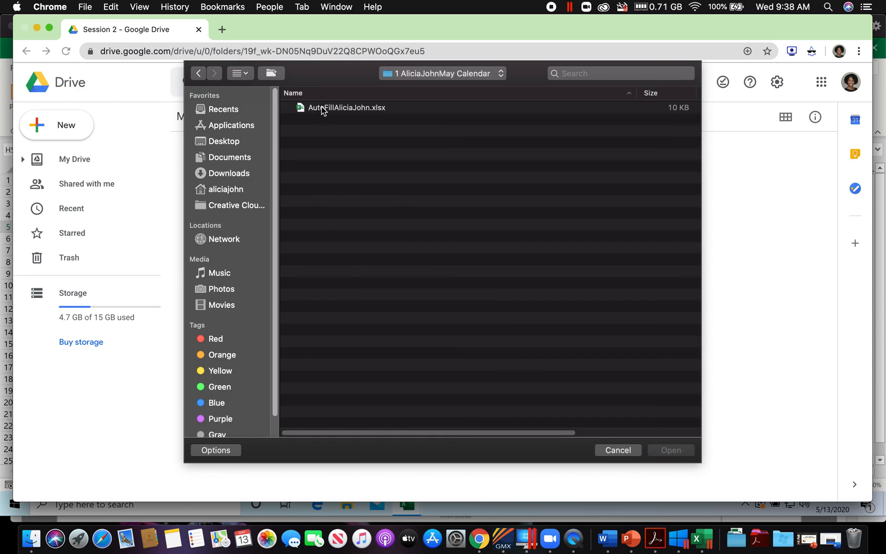
{"action": "left_click", "coordinate": [321, 109]}
{"action": "left_click", "coordinate": [681, 452]}
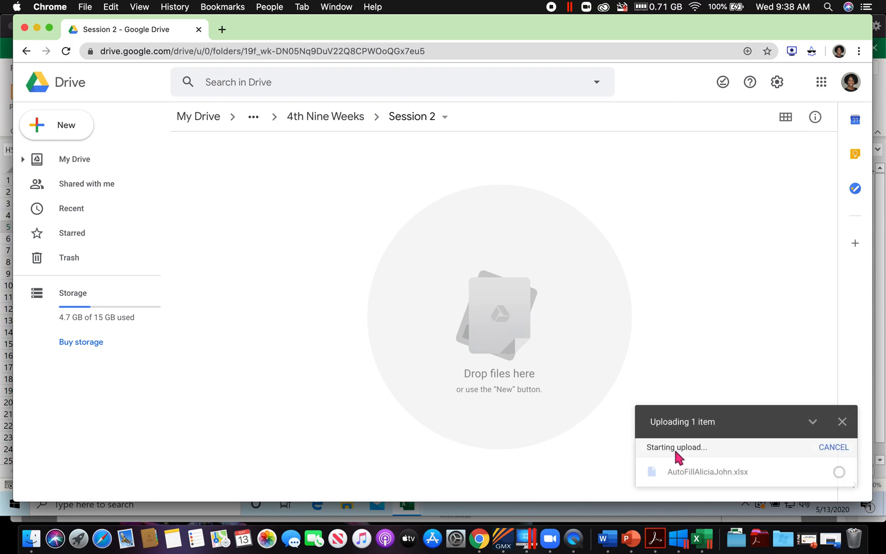
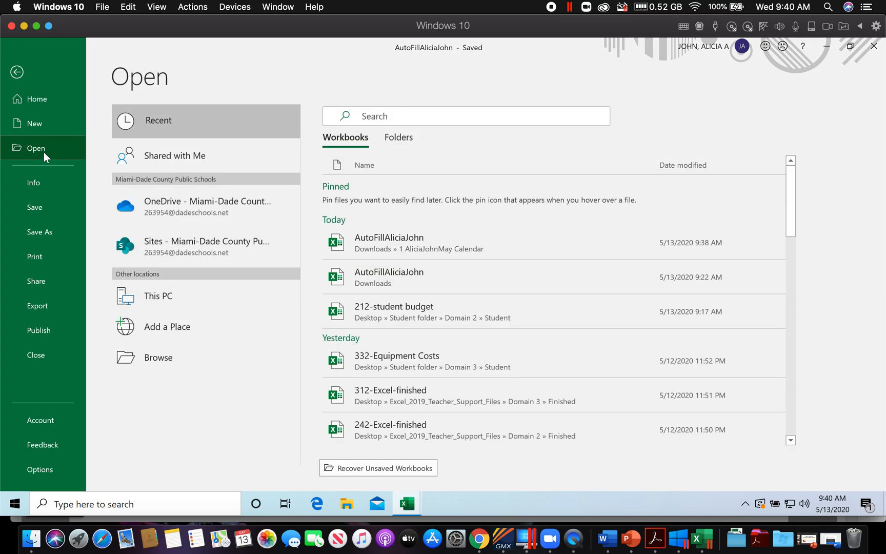
Step: Open the 312-Equipment Costs workbook from the Domain 3 Student folder, look over both worksheets, and display Sheet1
{"action": "left_click", "coordinate": [149, 358]}
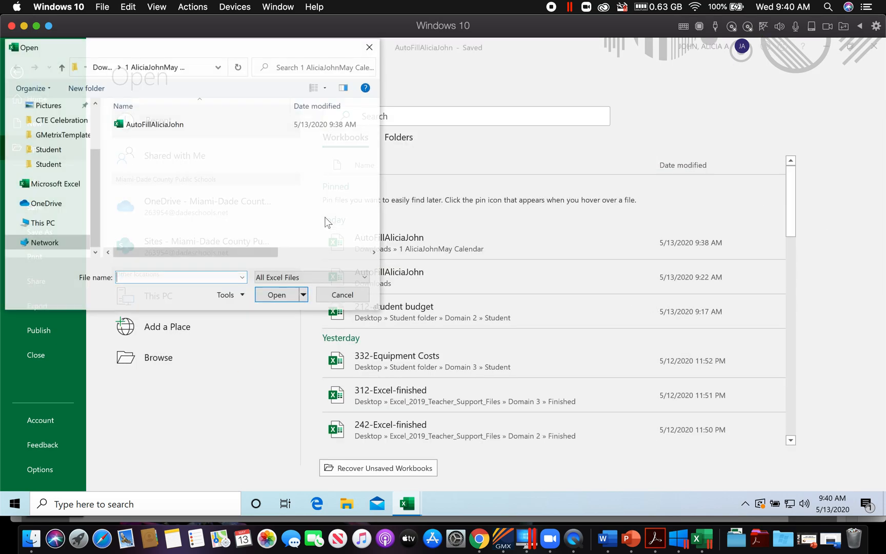
{"action": "left_click", "coordinate": [48, 164]}
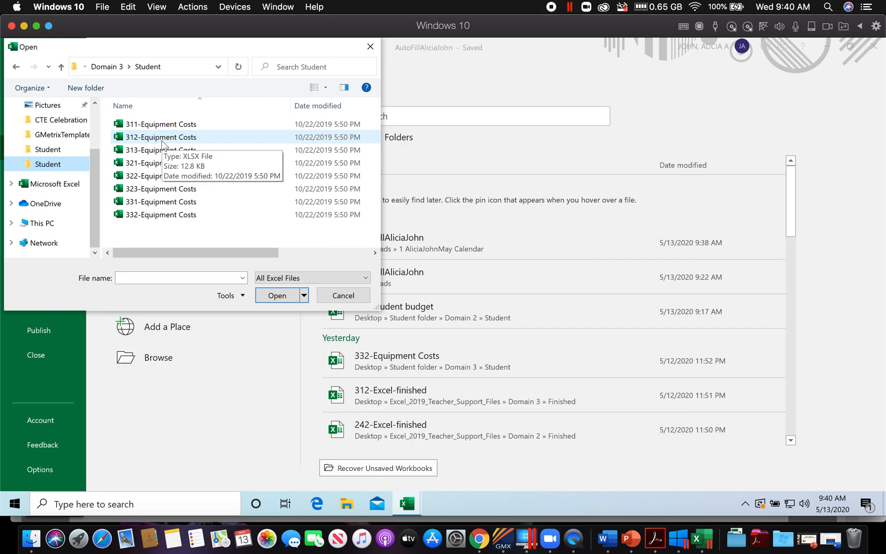
{"action": "left_click", "coordinate": [163, 139]}
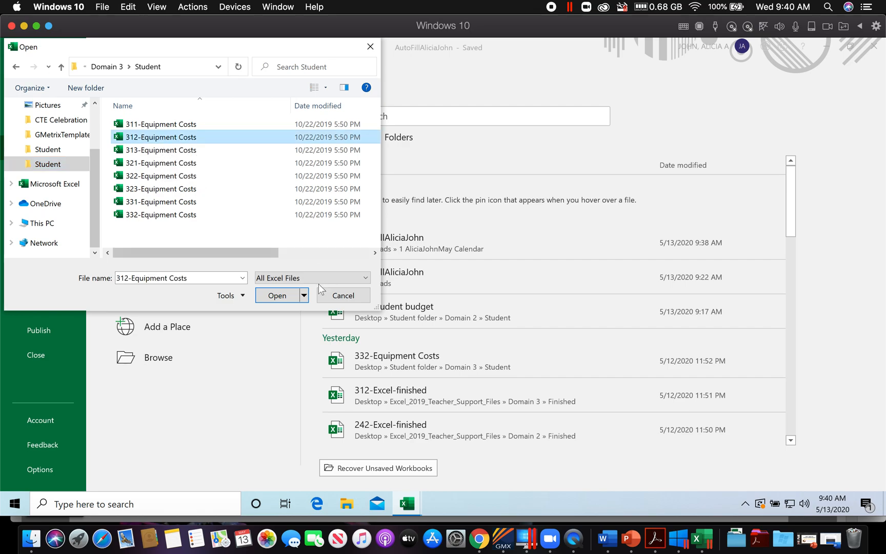
{"action": "left_click", "coordinate": [275, 298]}
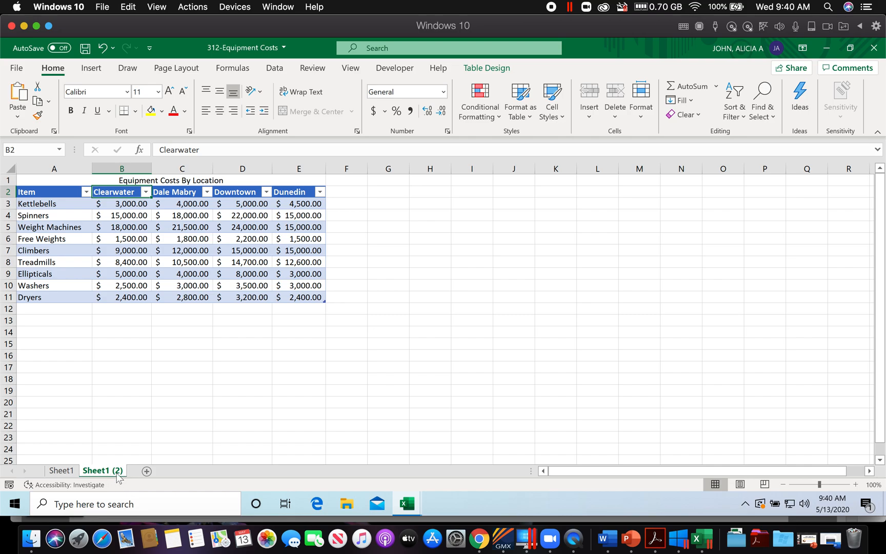
{"action": "left_click", "coordinate": [60, 471]}
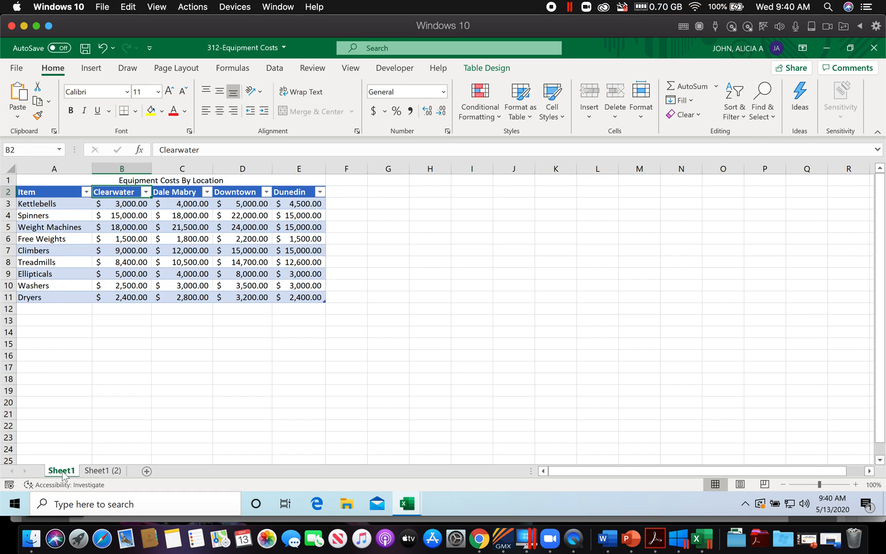
{"action": "left_click", "coordinate": [61, 471]}
{"action": "left_click", "coordinate": [103, 470]}
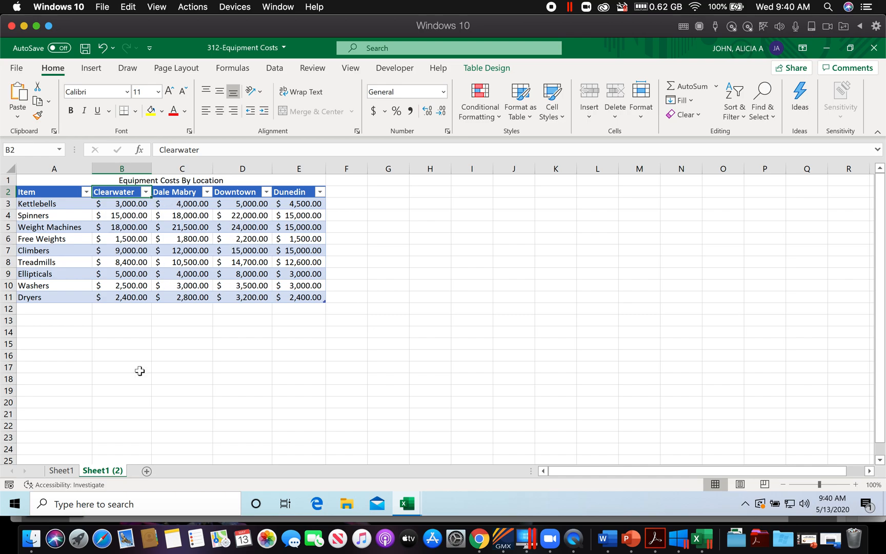
{"action": "left_click", "coordinate": [66, 470]}
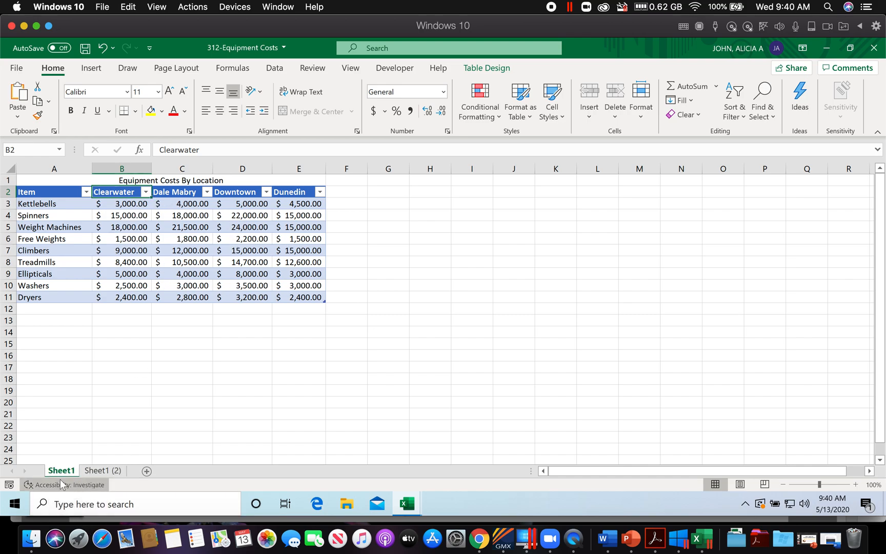
Step: Check the Apply Table Styles instructions in the workbook PDF in Acrobat, then apply Blue, Table Style Medium 20 to the Sheet1 table in Excel
{"action": "left_click", "coordinate": [658, 536]}
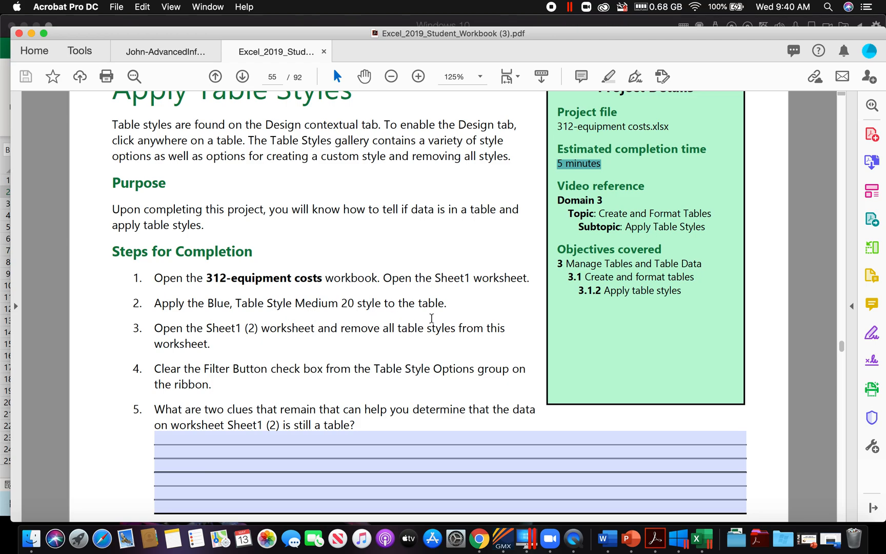
{"action": "left_click", "coordinate": [697, 539]}
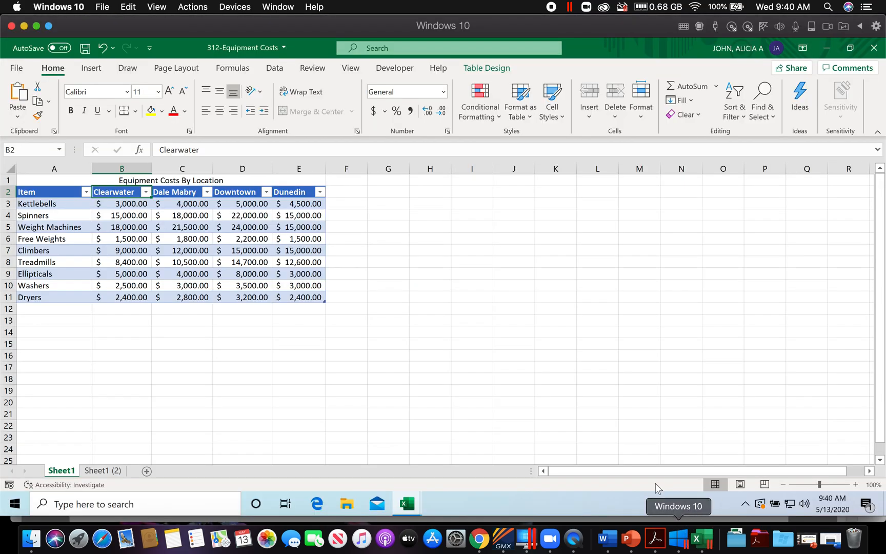
{"action": "left_click", "coordinate": [136, 229]}
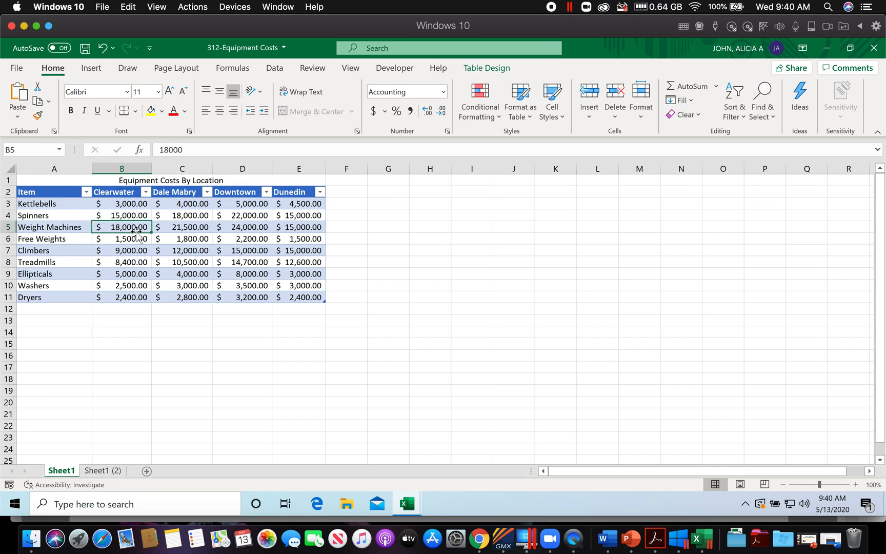
{"action": "left_click", "coordinate": [487, 70]}
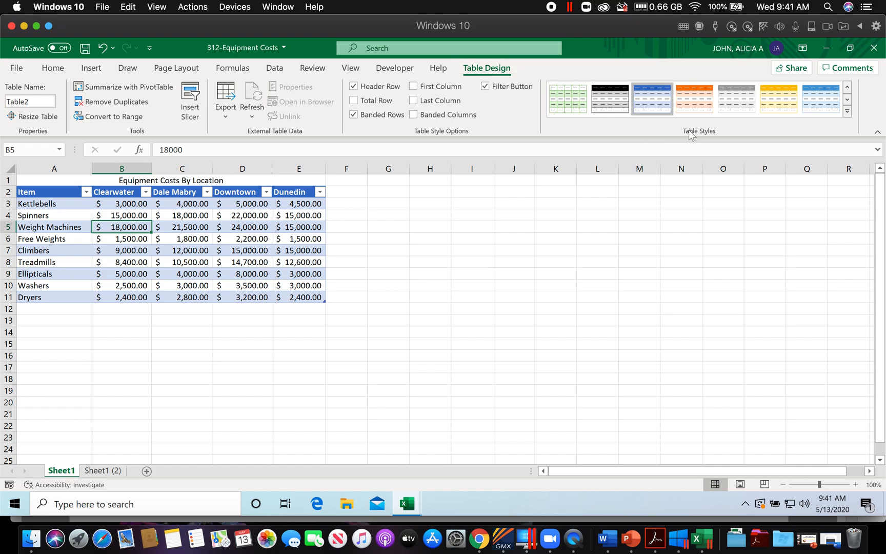
{"action": "left_click", "coordinate": [848, 110]}
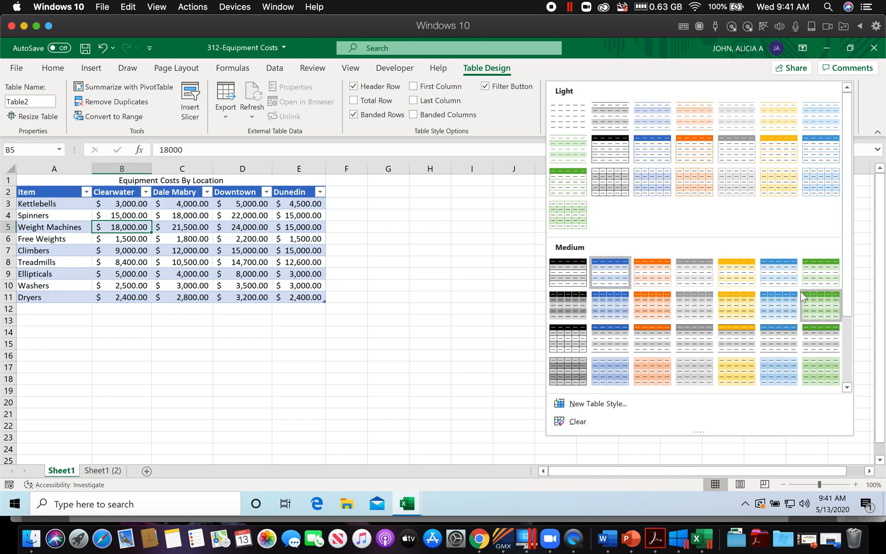
{"action": "scroll", "coordinate": [728, 318], "scroll_direction": "down", "scroll_amount": 3}
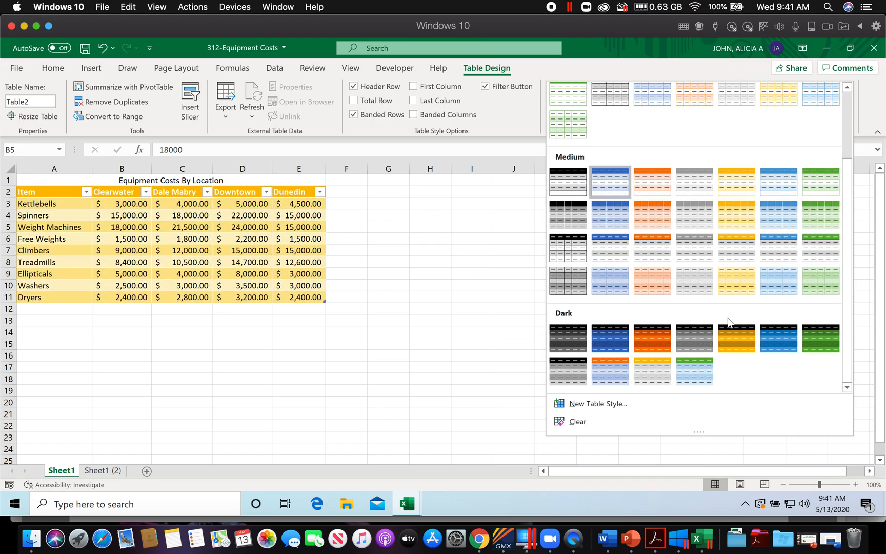
{"action": "left_click", "coordinate": [776, 255]}
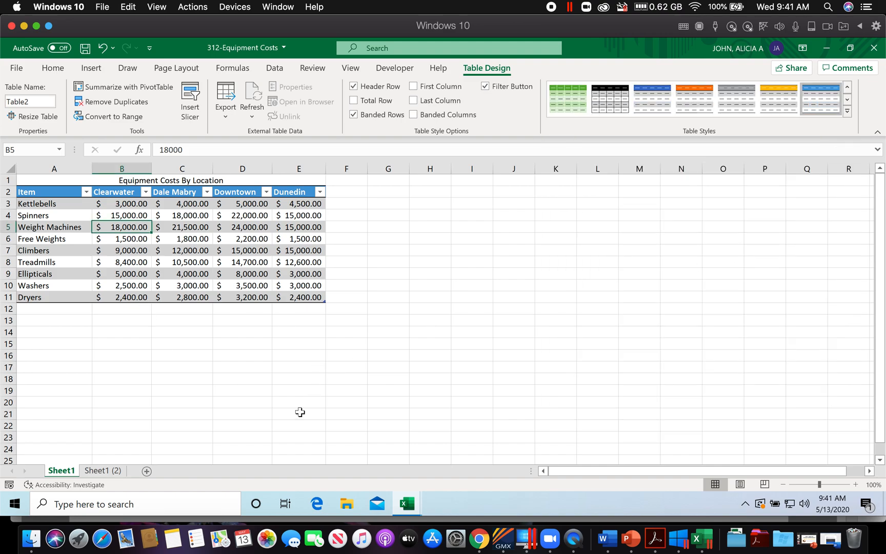
Step: Check the third instruction in the workbook PDF, then clear the table style from the table on Sheet1 (2) in Excel
{"action": "left_click", "coordinate": [656, 539]}
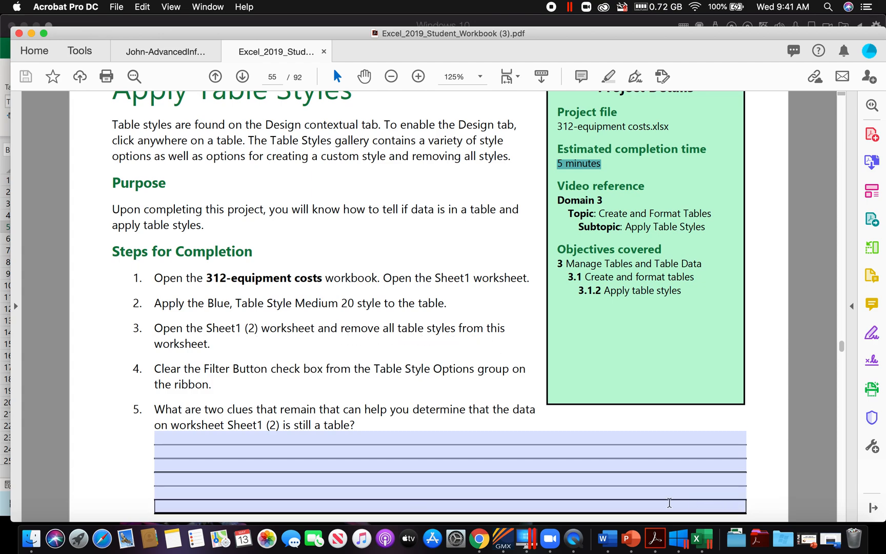
{"action": "left_click", "coordinate": [696, 539]}
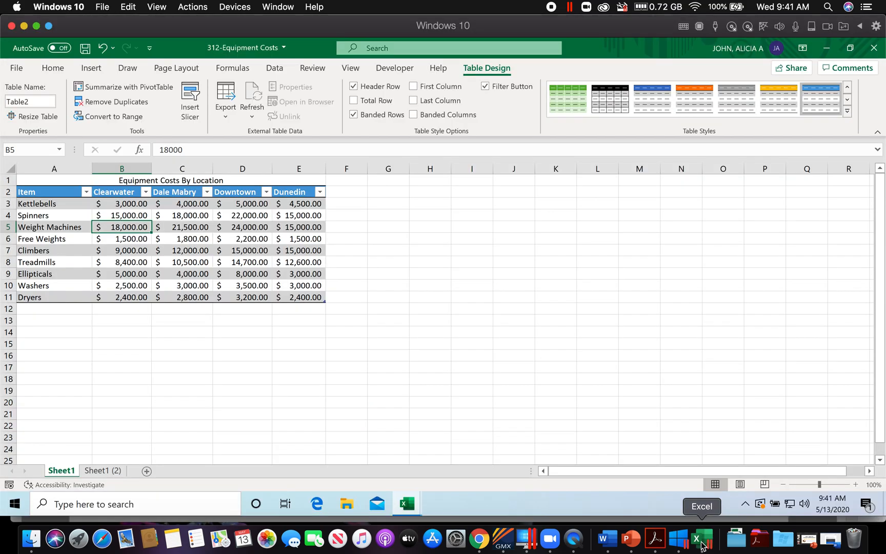
{"action": "left_click", "coordinate": [103, 471]}
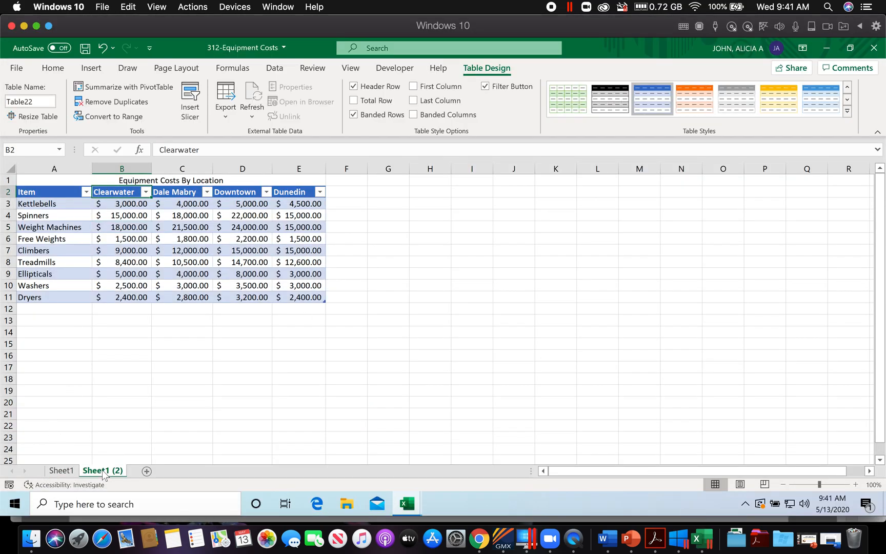
{"action": "left_click", "coordinate": [149, 227]}
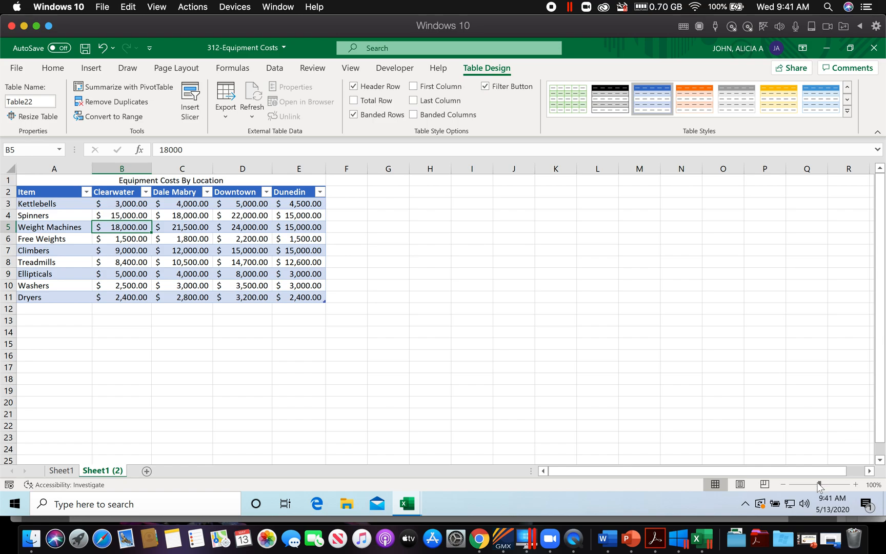
{"action": "left_click", "coordinate": [655, 539]}
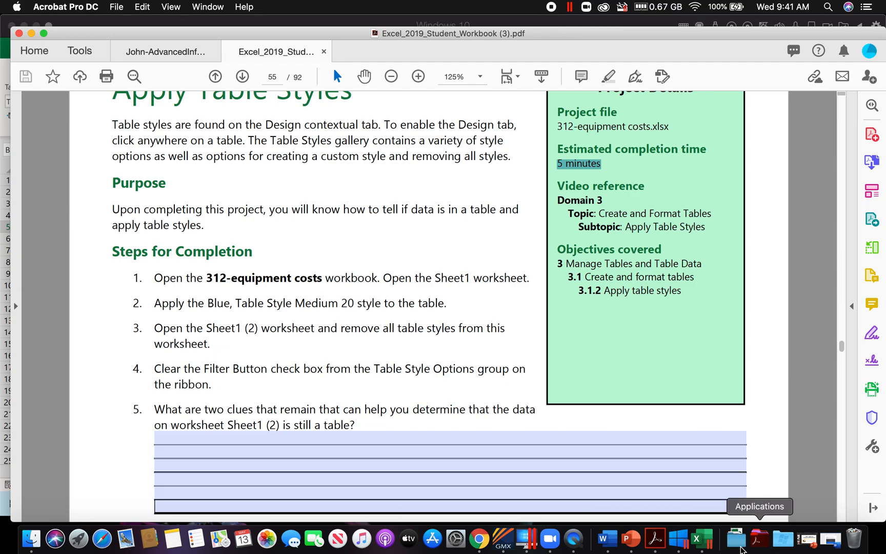
{"action": "left_click", "coordinate": [696, 538]}
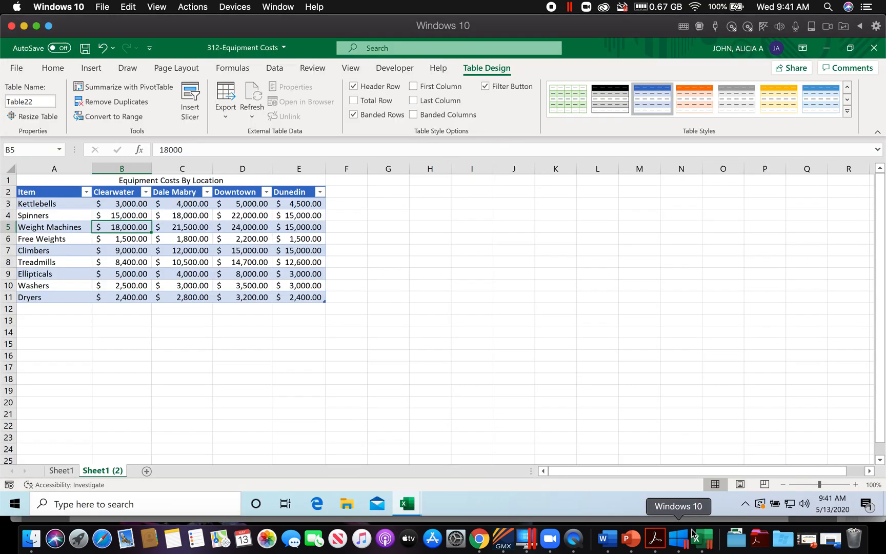
{"action": "left_click", "coordinate": [848, 117]}
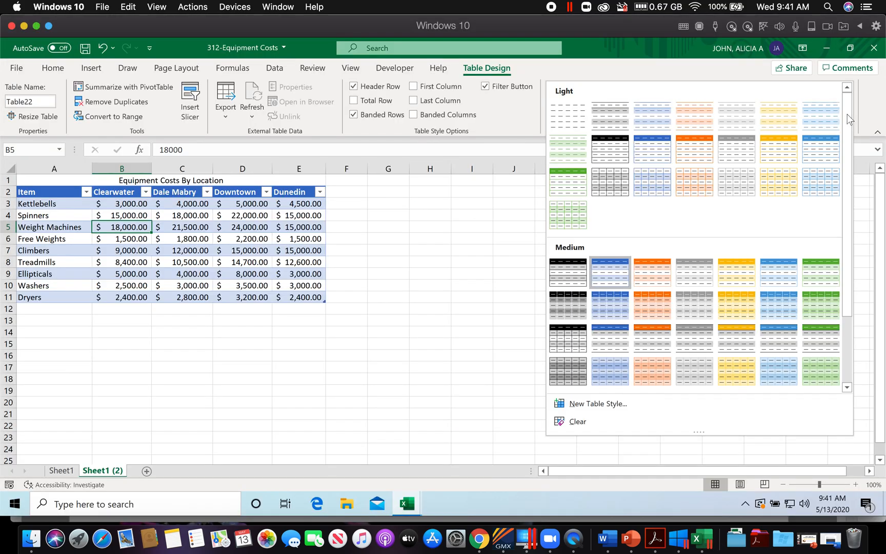
{"action": "left_click", "coordinate": [577, 424]}
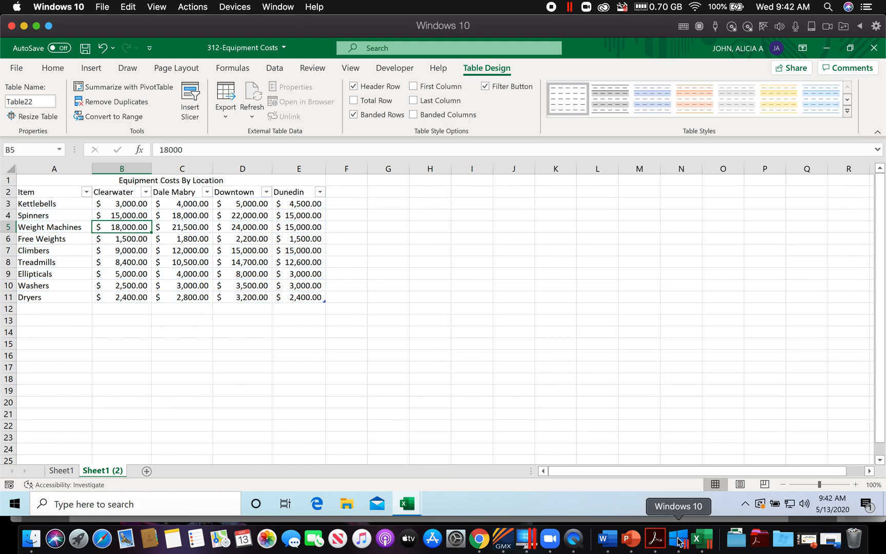
Step: Check the fourth instruction in the workbook PDF, then turn off the Filter Button option for the Sheet1 (2) table in Excel
{"action": "left_click", "coordinate": [655, 539]}
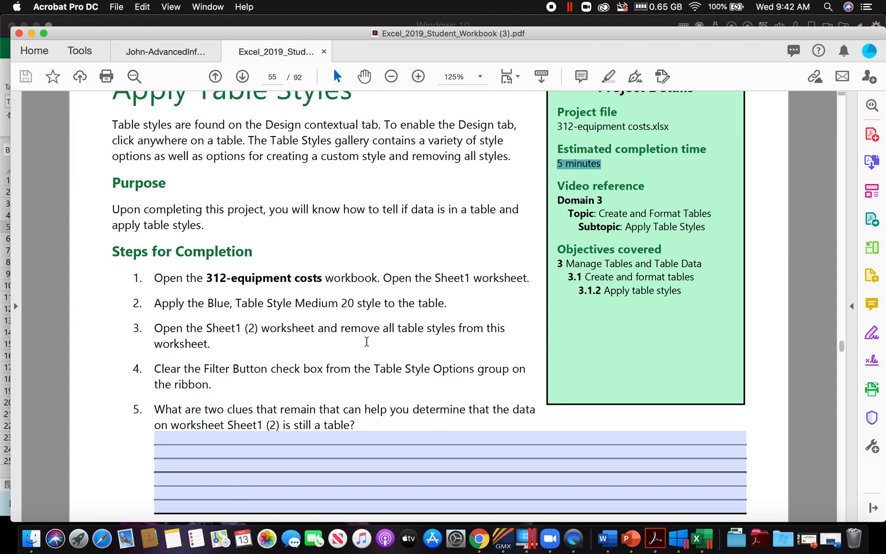
{"action": "scroll", "coordinate": [367, 342], "scroll_direction": "down", "scroll_amount": 2}
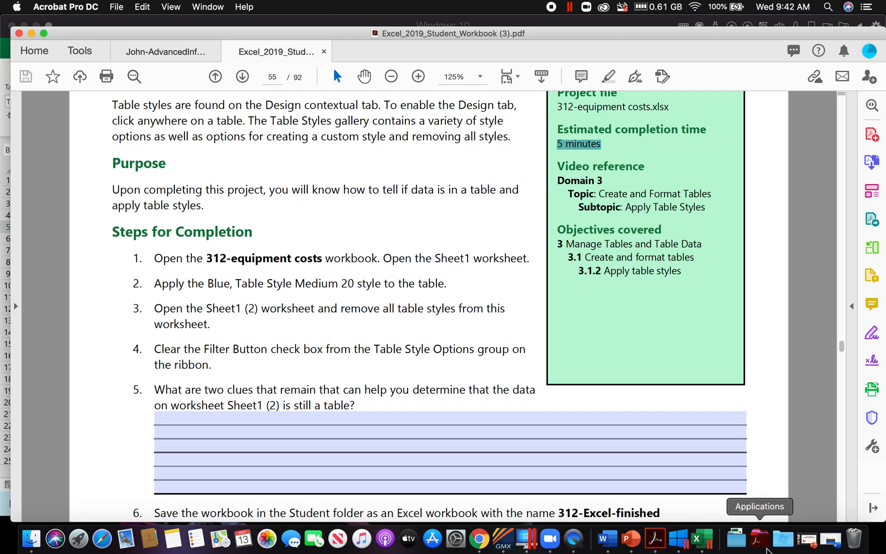
{"action": "left_click", "coordinate": [697, 539]}
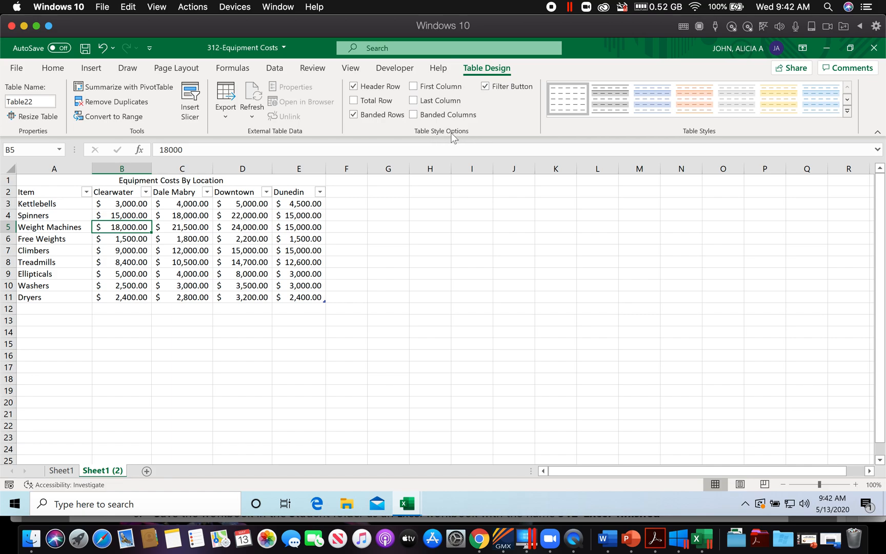
{"action": "left_click", "coordinate": [484, 87]}
Step: Read the remaining instructions in the workbook PDF, then copy the required file name APPTableYourName from Tuesday's assignment in the May calendar PDF
{"action": "left_click", "coordinate": [655, 538]}
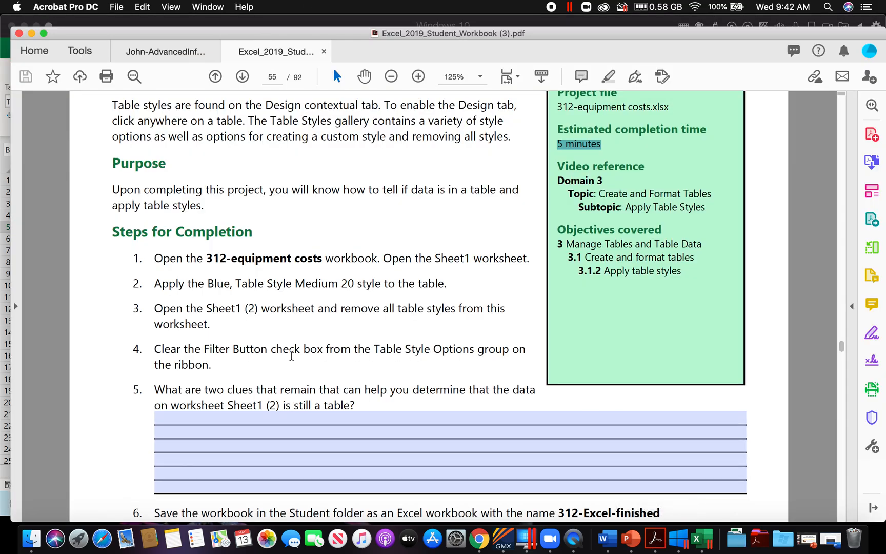
{"action": "scroll", "coordinate": [284, 358], "scroll_direction": "down", "scroll_amount": 5}
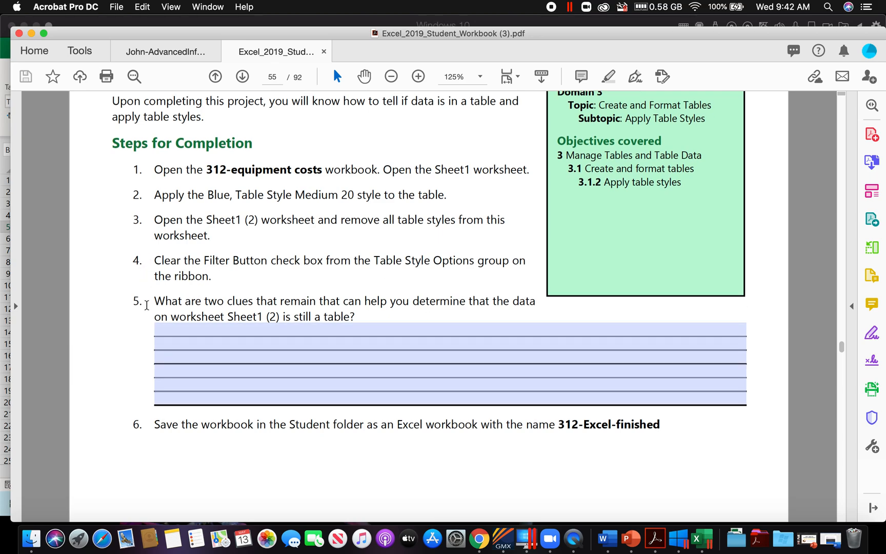
{"action": "left_click_drag", "start_coordinate": [147, 305], "coordinate": [175, 339]}
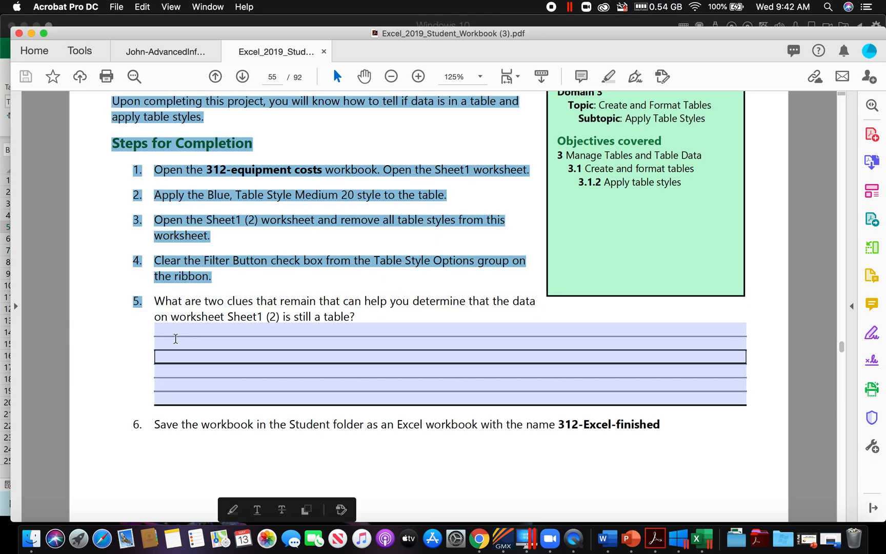
{"action": "left_click", "coordinate": [228, 301]}
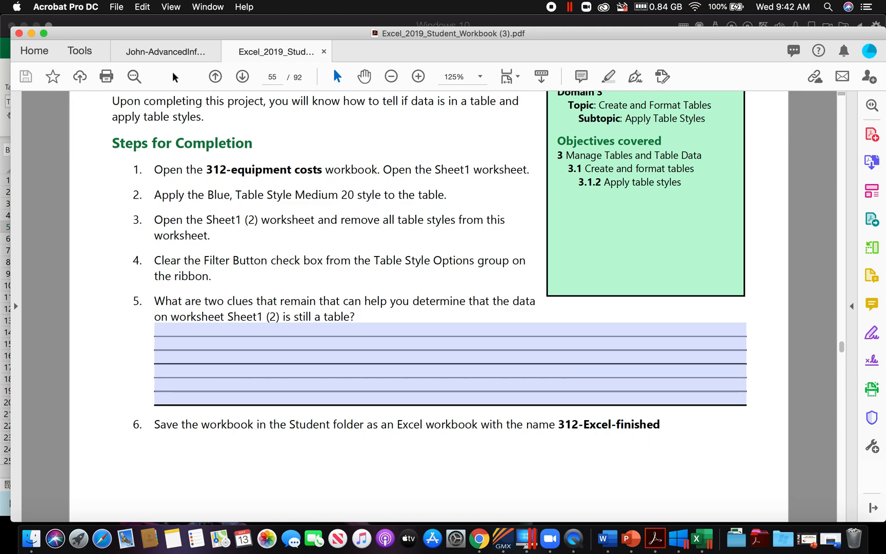
{"action": "left_click", "coordinate": [176, 54]}
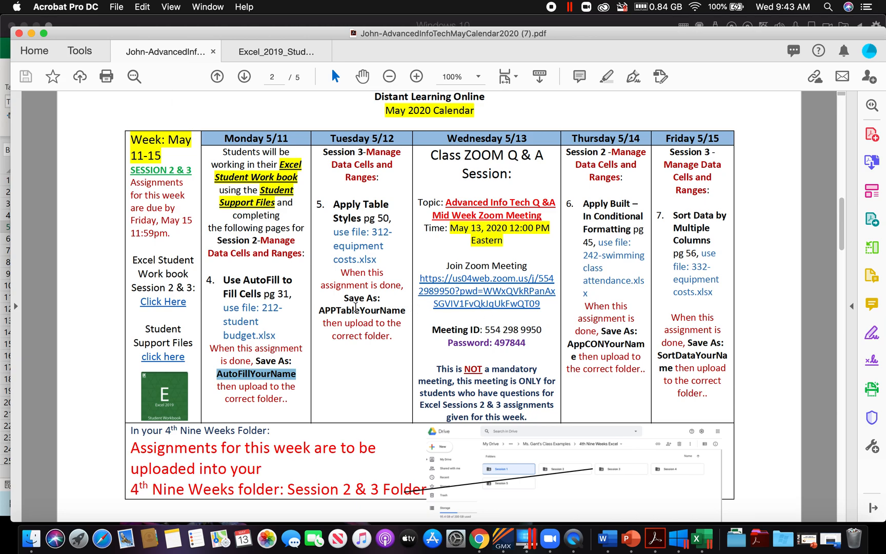
{"action": "left_click_drag", "start_coordinate": [319, 310], "coordinate": [408, 315]}
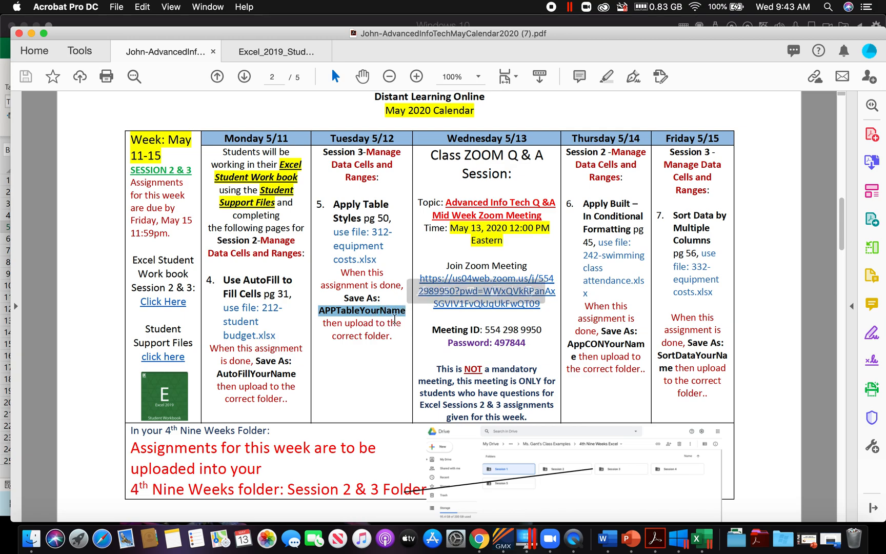
{"action": "right_click", "coordinate": [392, 313]}
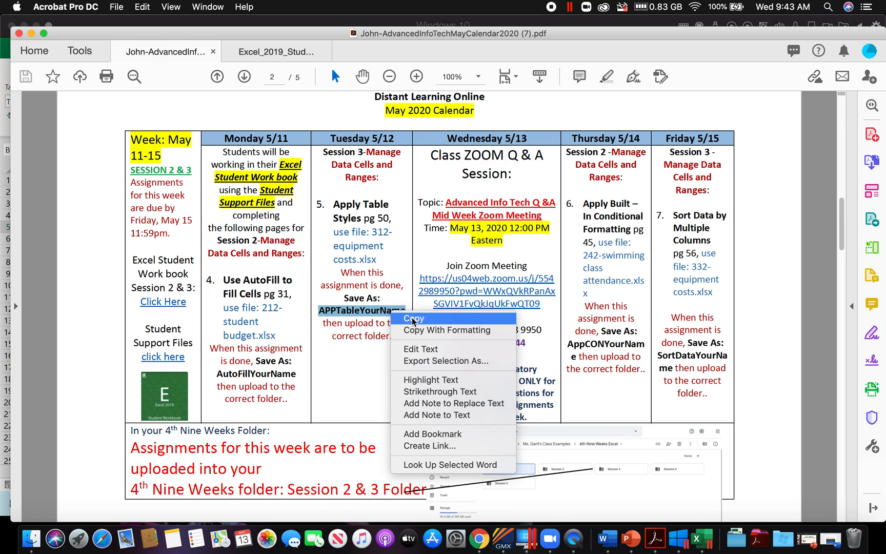
{"action": "left_click", "coordinate": [413, 319]}
Step: In Excel, start saving the workbook as a copy and choose the personal May Calendar folder inside Downloads as its location
{"action": "left_click", "coordinate": [697, 539]}
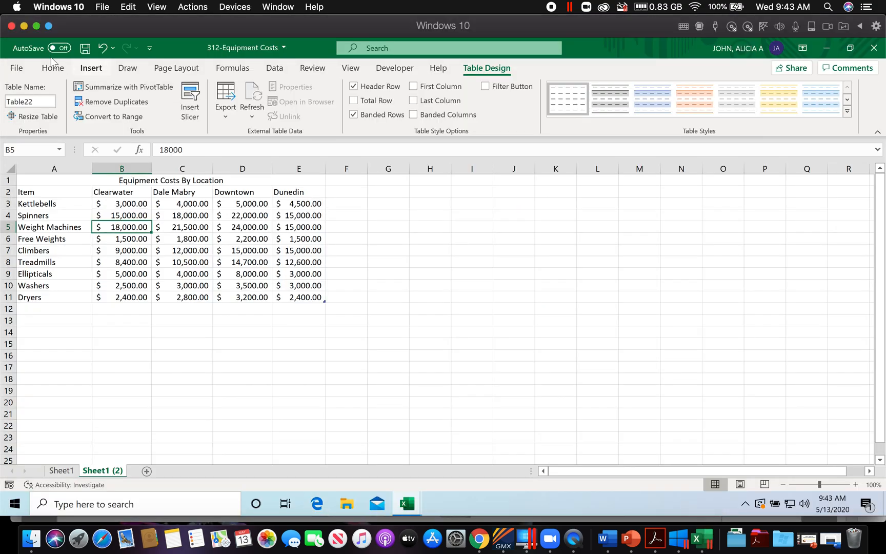
{"action": "left_click", "coordinate": [16, 68]}
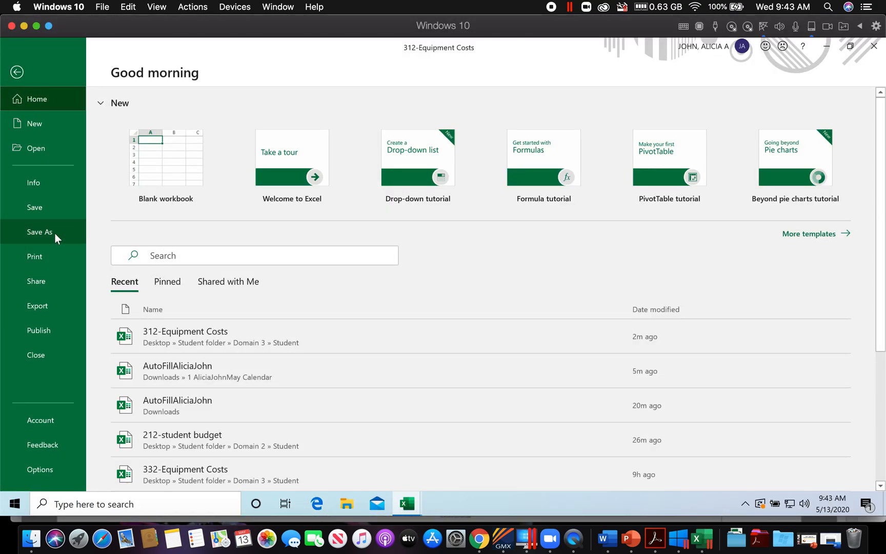
{"action": "left_click", "coordinate": [55, 233]}
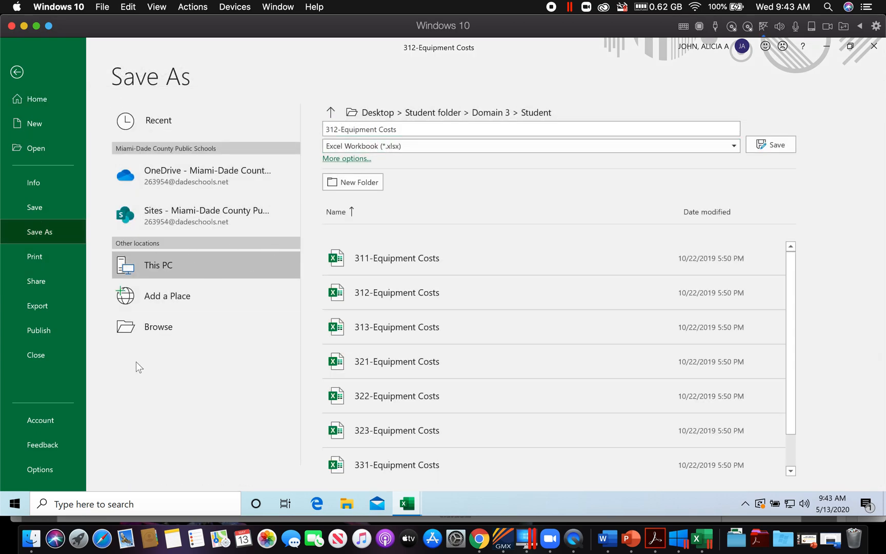
{"action": "left_click", "coordinate": [157, 329]}
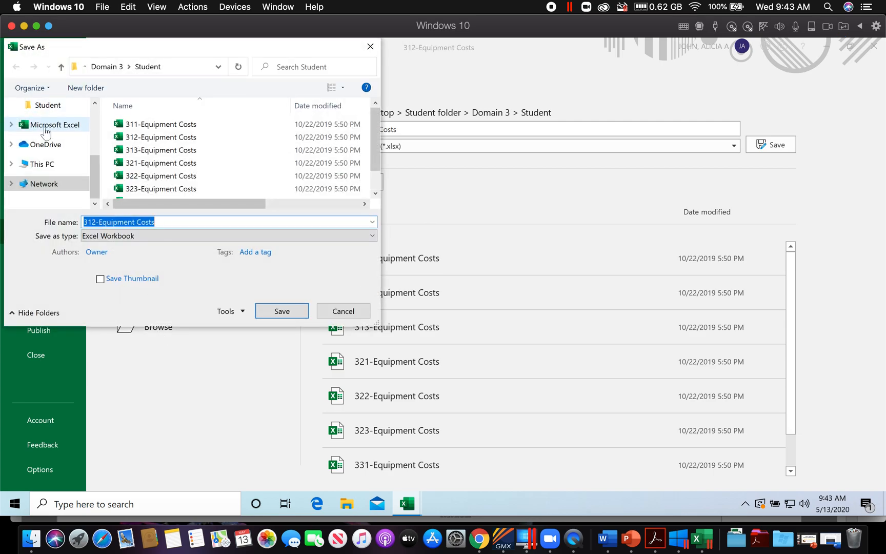
{"action": "scroll", "coordinate": [45, 133], "scroll_direction": "up", "scroll_amount": 5}
{"action": "left_click", "coordinate": [53, 145]}
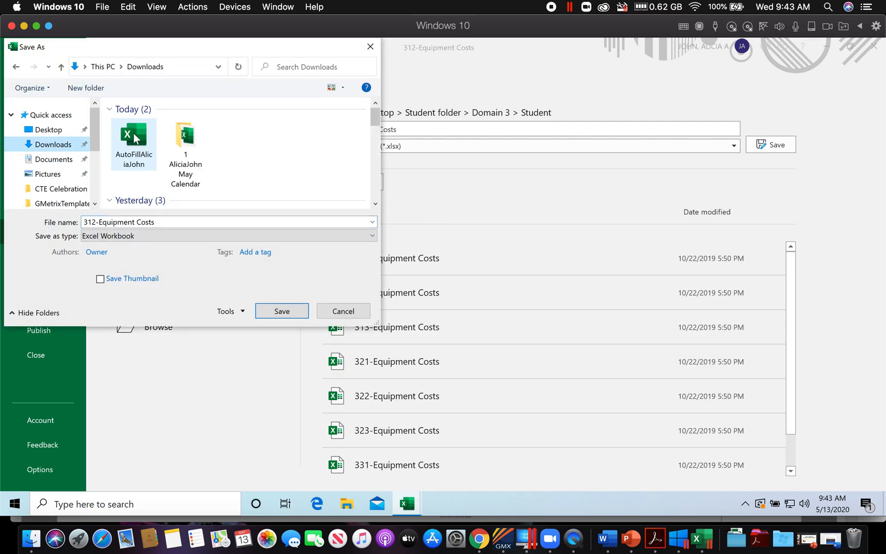
{"action": "double_click", "coordinate": [186, 141]}
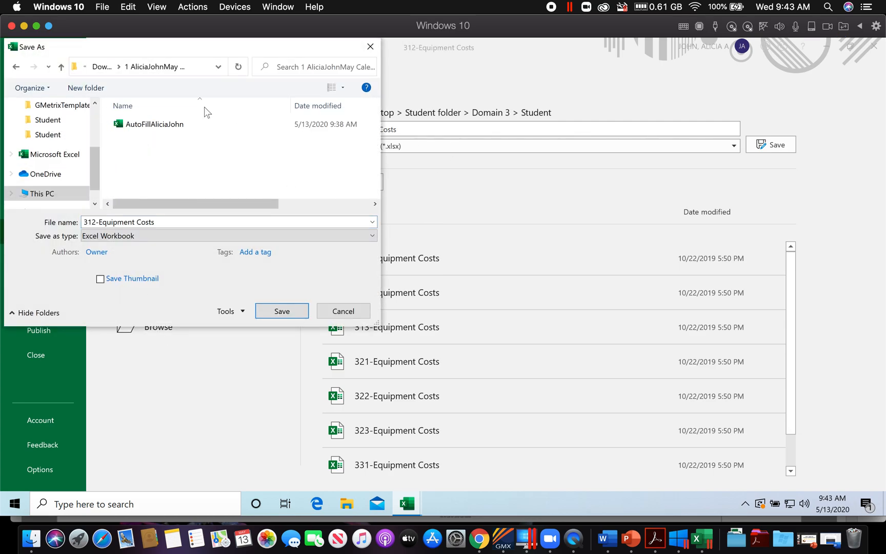
Step: Name the workbook APPTable followed by the student's own name and save it
{"action": "left_click_drag", "start_coordinate": [162, 223], "coordinate": [77, 226]}
{"action": "key", "text": "BackSpace"}
{"action": "key", "text": "ctrl+v"}
{"action": "type", "text": "Ali"}
{"action": "left_click", "coordinate": [282, 311]}
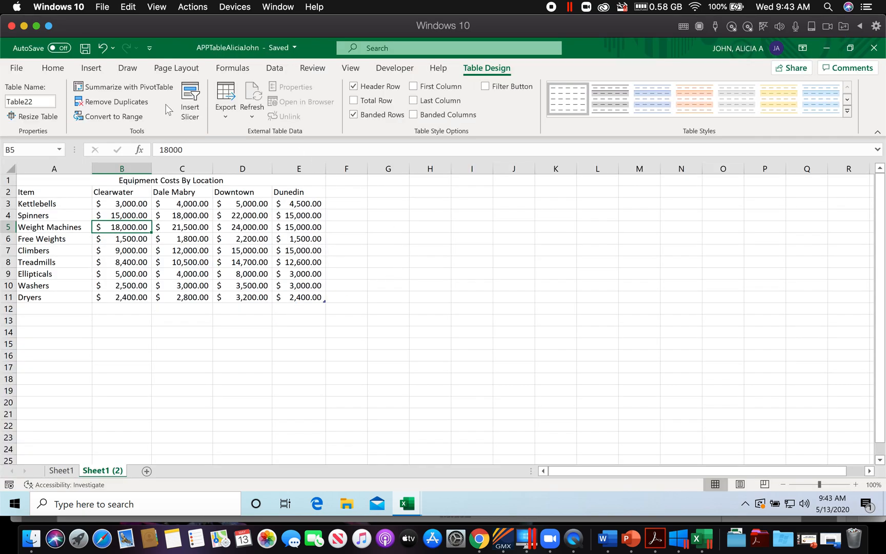
Step: Check Tuesday's session number in the May calendar PDF, then open the Session 3 folder under 4th Nine Weeks in Google Drive
{"action": "left_click", "coordinate": [479, 539]}
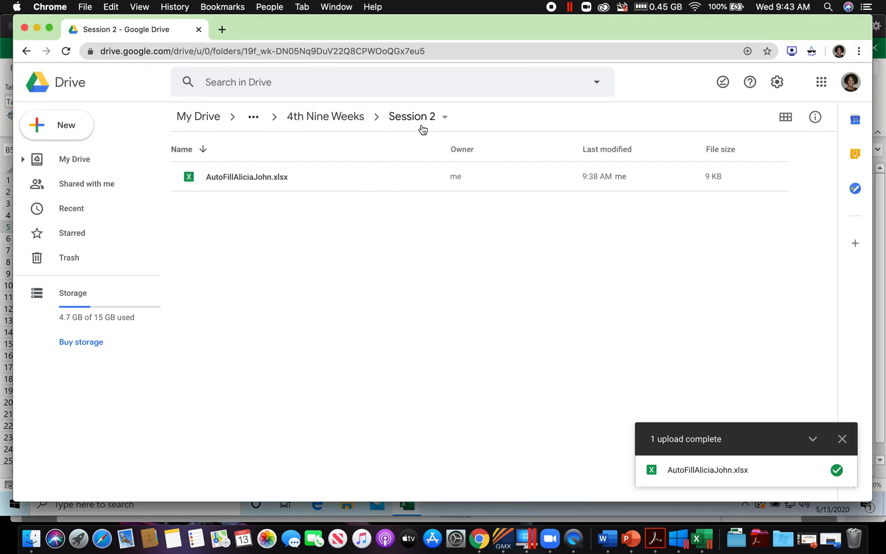
{"action": "left_click", "coordinate": [27, 52]}
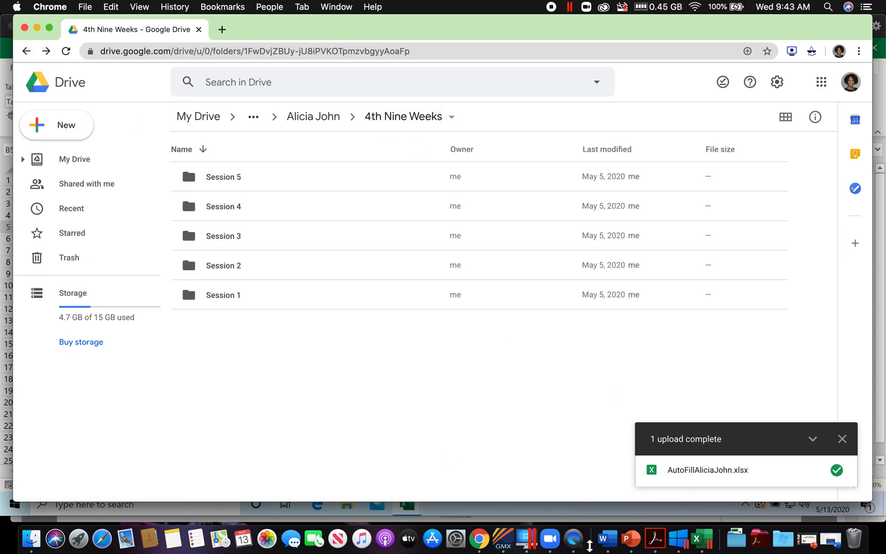
{"action": "left_click", "coordinate": [655, 539]}
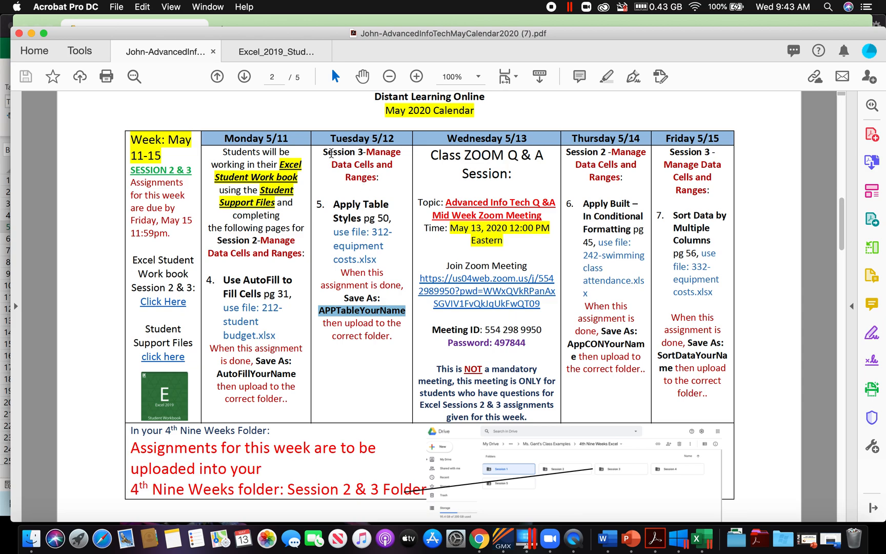
{"action": "left_click_drag", "start_coordinate": [323, 152], "coordinate": [401, 153]}
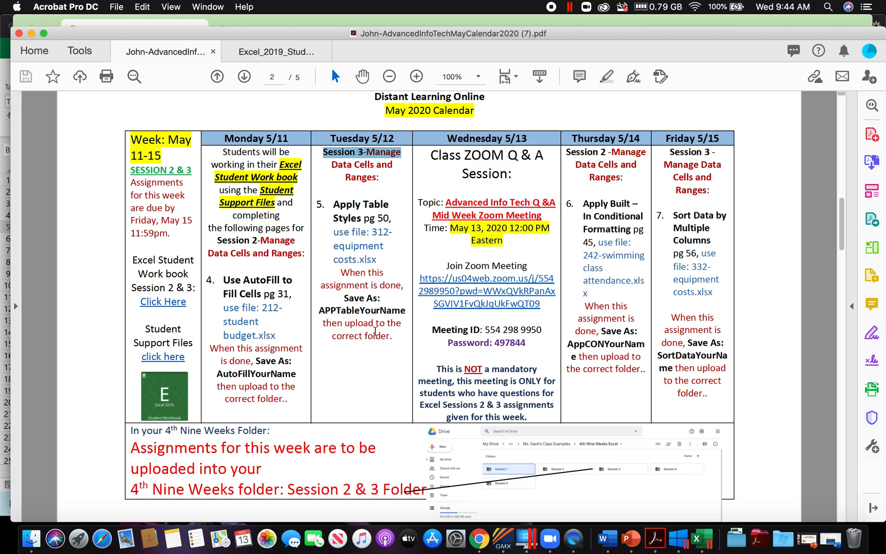
{"action": "left_click", "coordinate": [482, 537]}
{"action": "left_click", "coordinate": [251, 240]}
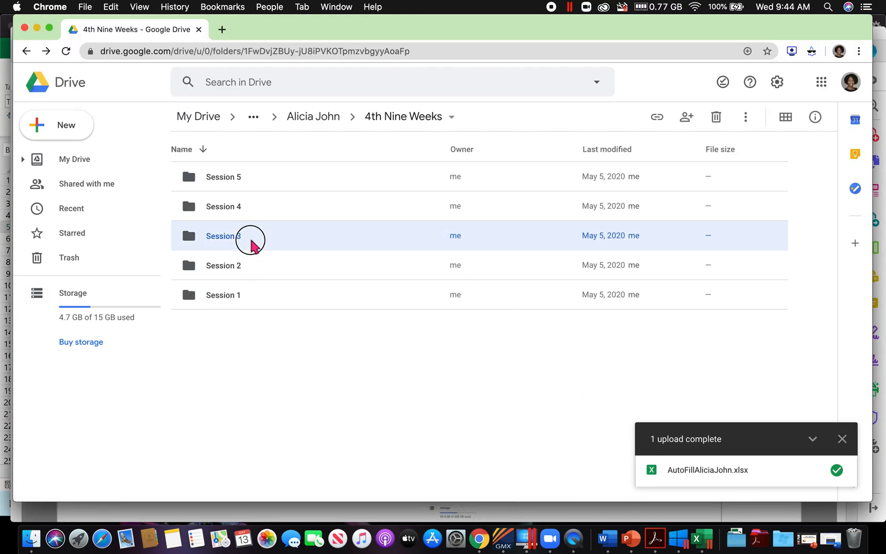
{"action": "double_click", "coordinate": [251, 240]}
Step: Upload the saved APPTable workbook from the May Calendar folder into the Session 3 folder
{"action": "right_click", "coordinate": [257, 236]}
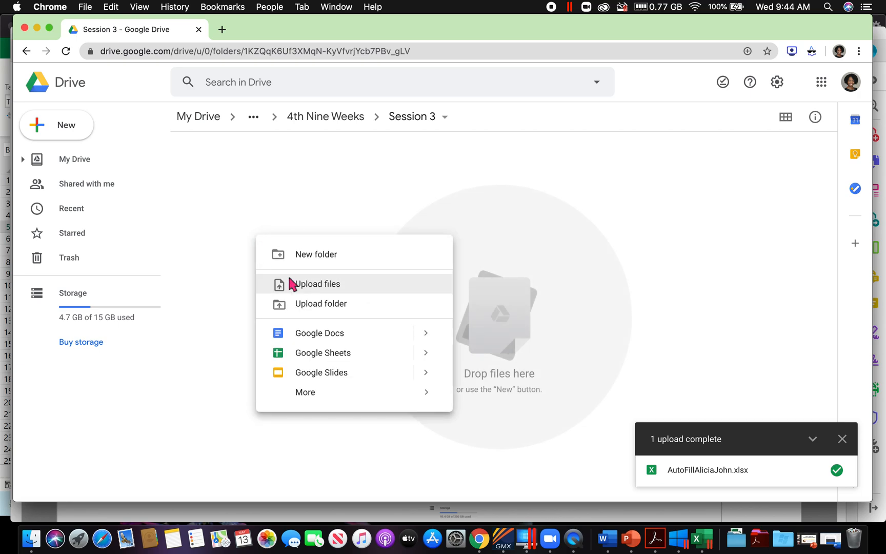
{"action": "left_click", "coordinate": [291, 284]}
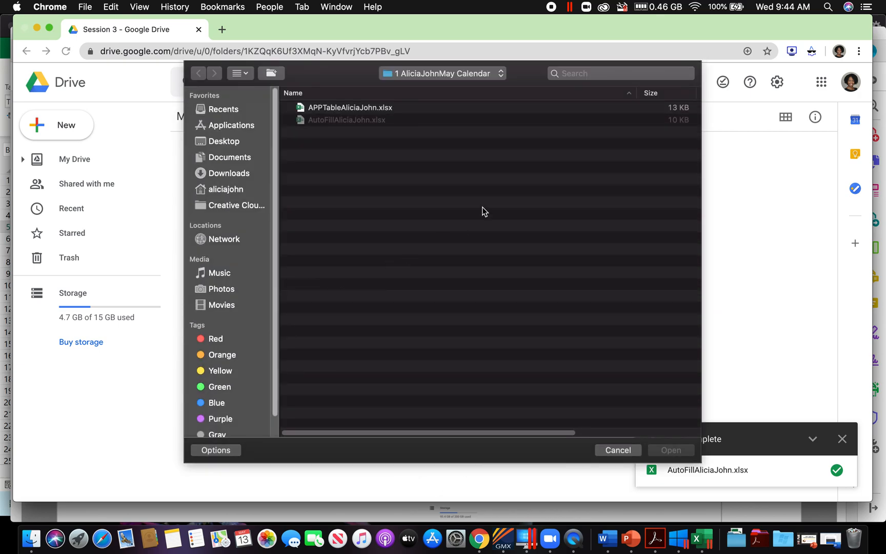
{"action": "left_click", "coordinate": [338, 108]}
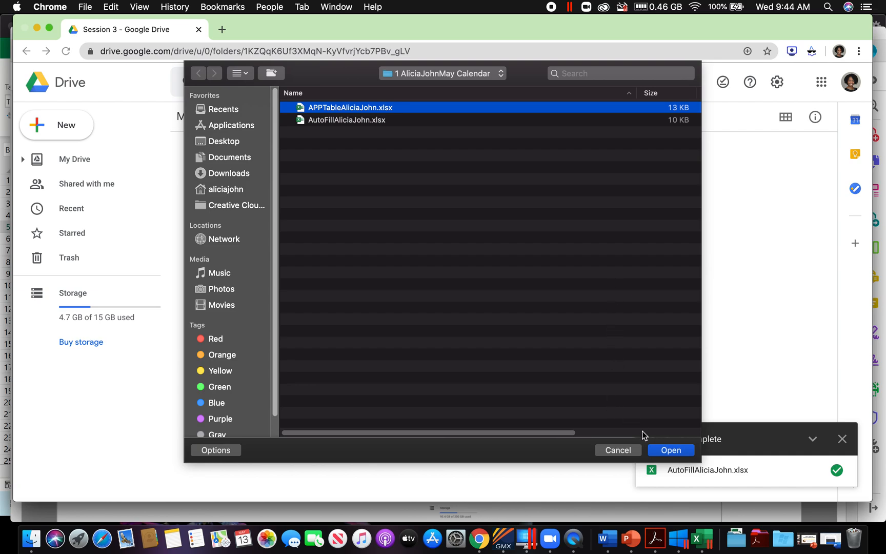
{"action": "left_click", "coordinate": [671, 450]}
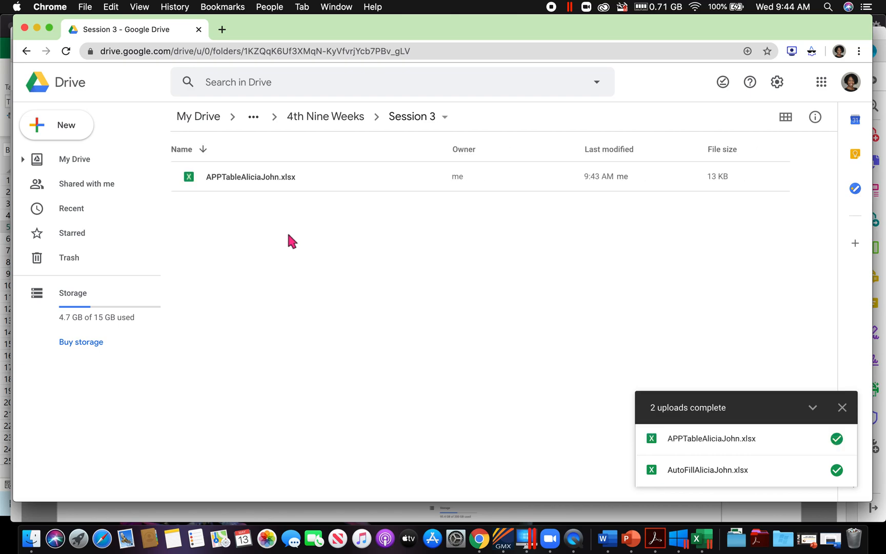
Step: Check Thursday's assignment in the May calendar PDF, then find the Apply Built-In Conditional Formatting project on printed page 45 of the workbook PDF
{"action": "left_click", "coordinate": [655, 539]}
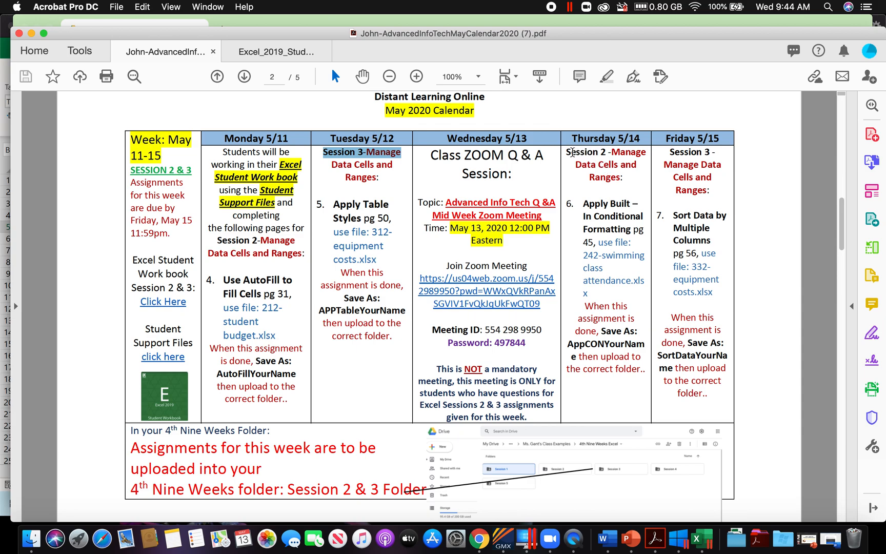
{"action": "left_click_drag", "start_coordinate": [567, 152], "coordinate": [611, 153]}
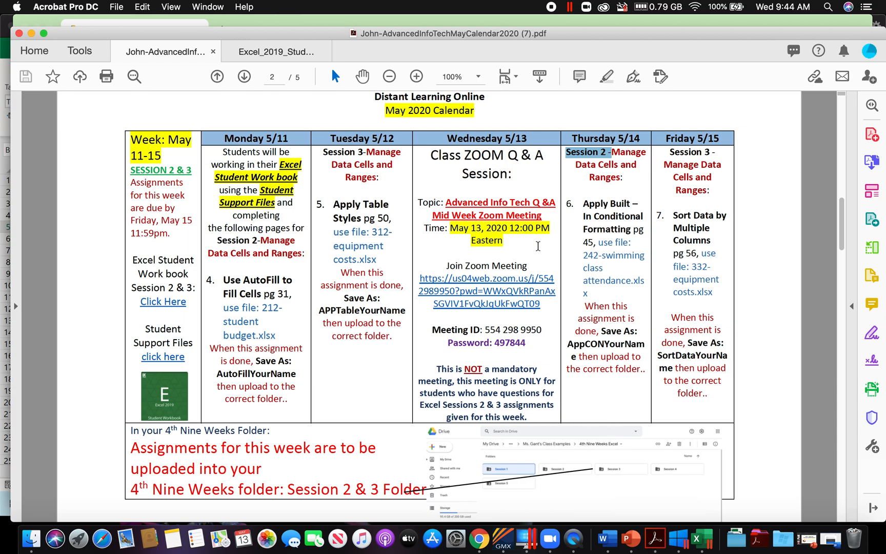
{"action": "left_click", "coordinate": [290, 54]}
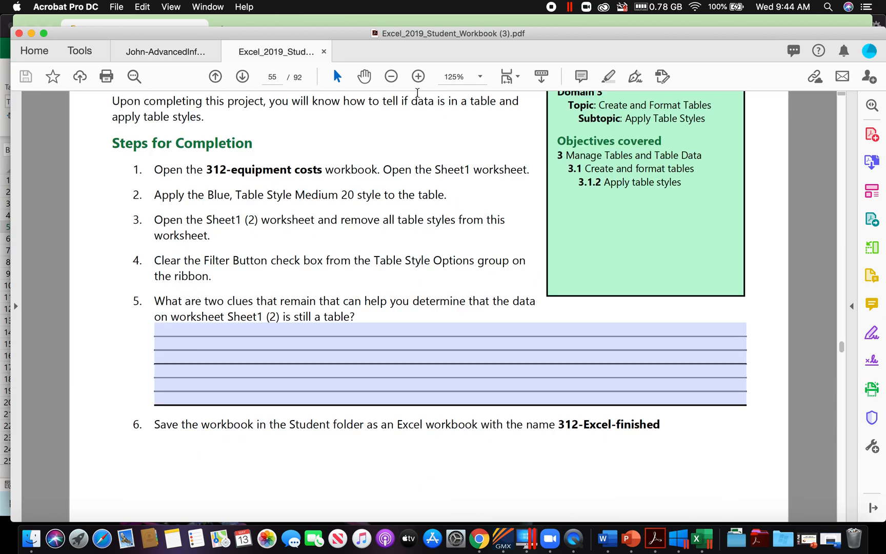
{"action": "left_click", "coordinate": [282, 83]}
{"action": "type", "text": "45"}
{"action": "key", "text": "Return"}
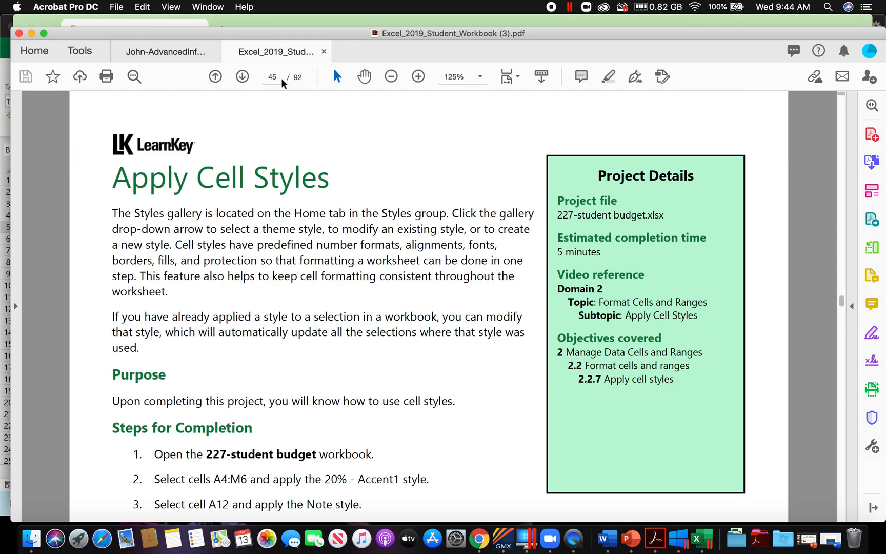
{"action": "scroll", "coordinate": [371, 378], "scroll_direction": "down", "scroll_amount": 15}
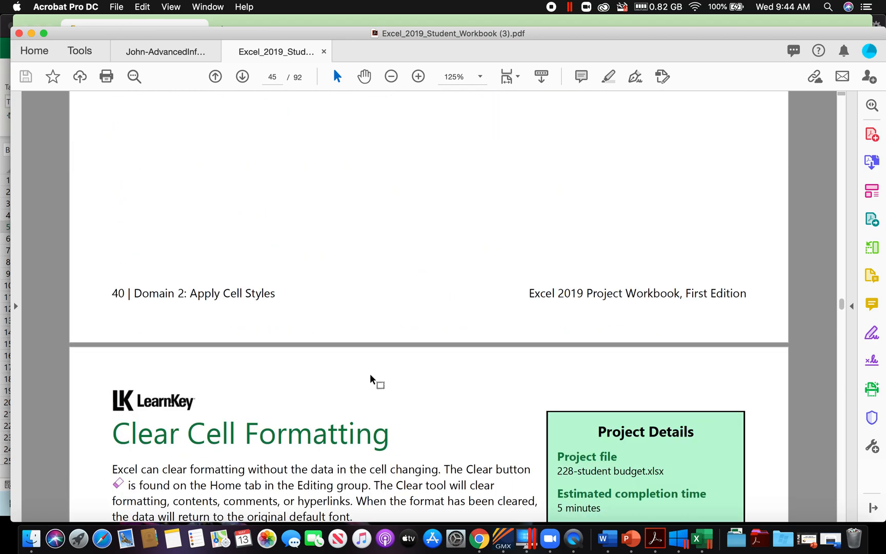
{"action": "scroll", "coordinate": [371, 376], "scroll_direction": "down", "scroll_amount": 20}
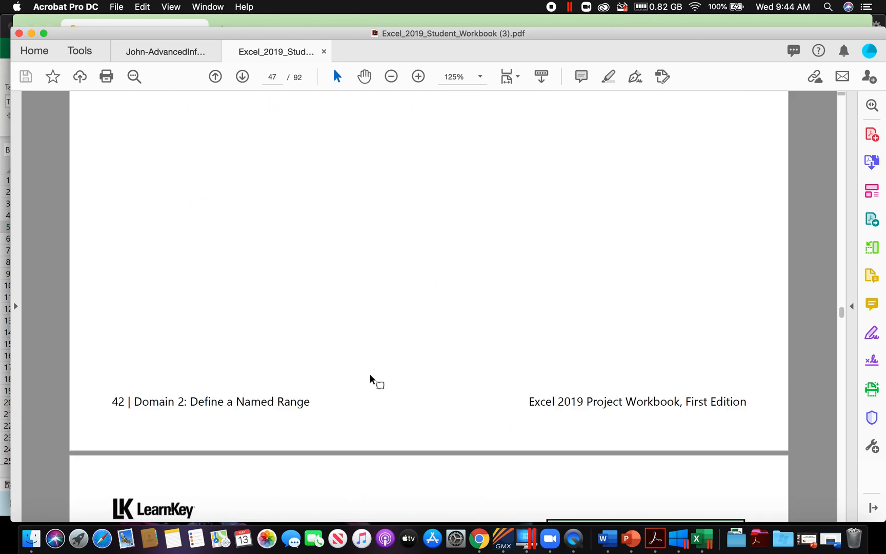
{"action": "scroll", "coordinate": [371, 379], "scroll_direction": "down", "scroll_amount": 20}
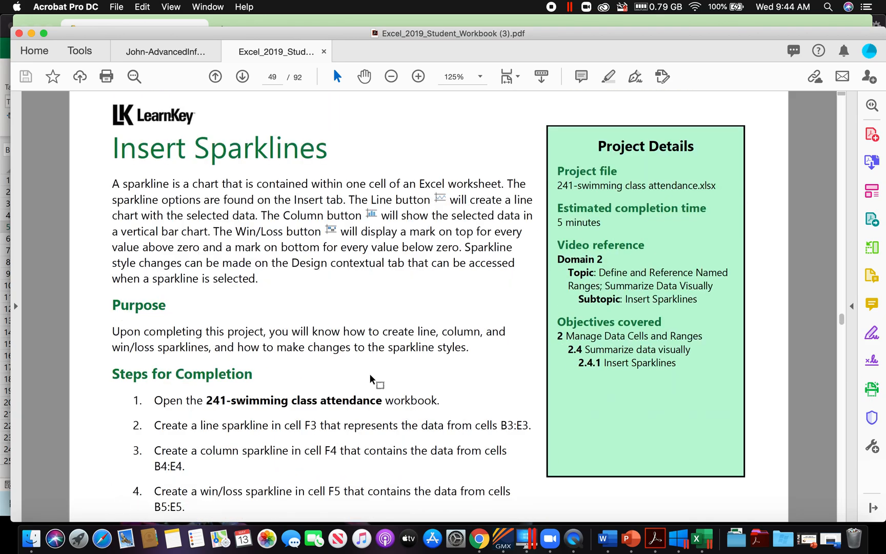
{"action": "scroll", "coordinate": [371, 380], "scroll_direction": "down", "scroll_amount": 8}
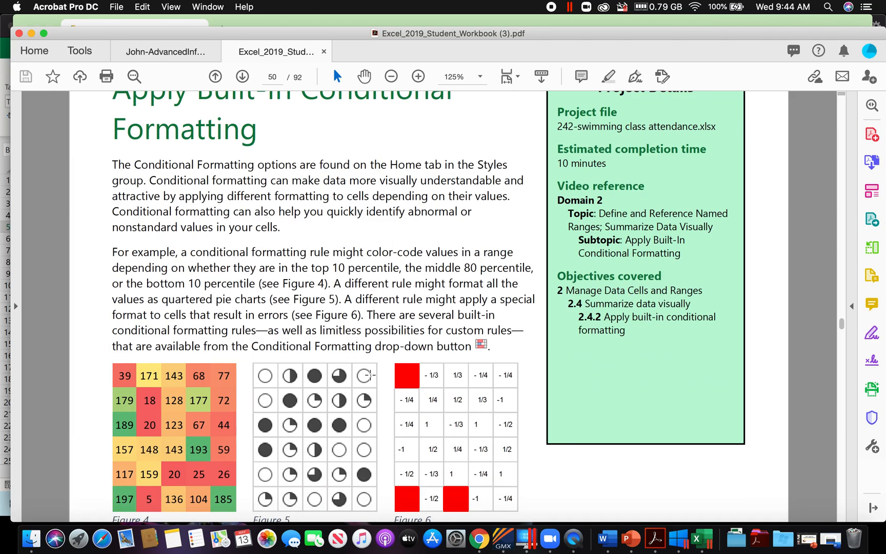
{"action": "scroll", "coordinate": [371, 377], "scroll_direction": "up", "scroll_amount": 6}
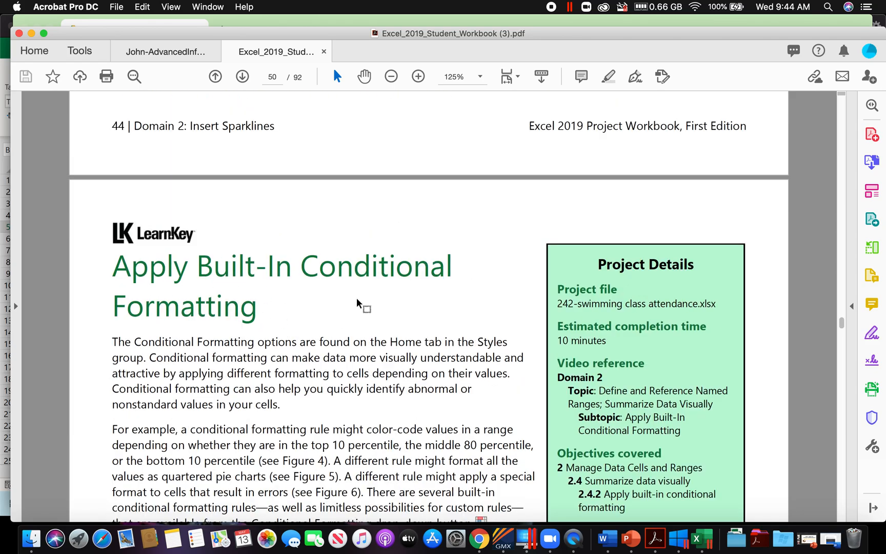
Step: Read the Apply Built-In Conditional Formatting project details and its steps for completion, including the required project file
{"action": "scroll", "coordinate": [358, 395], "scroll_direction": "down", "scroll_amount": 2}
{"action": "scroll", "coordinate": [357, 395], "scroll_direction": "down", "scroll_amount": 15}
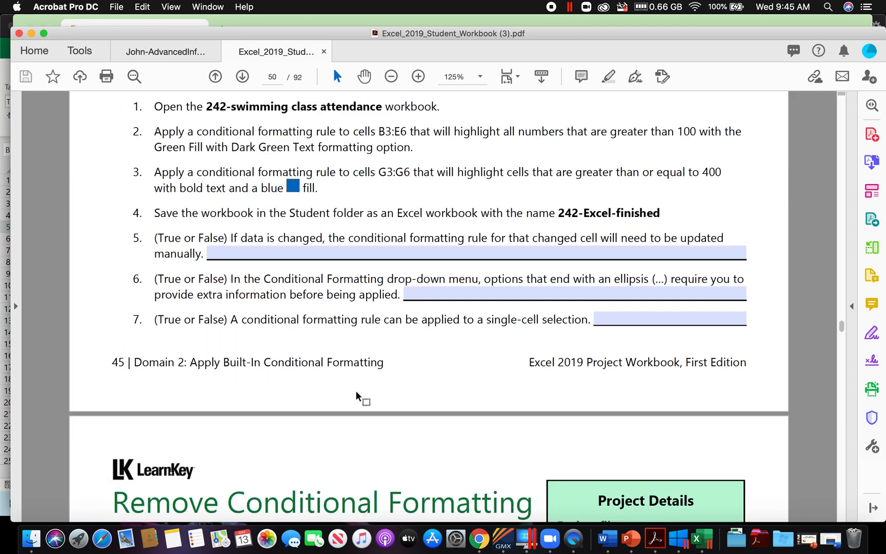
{"action": "scroll", "coordinate": [143, 364], "scroll_direction": "up", "scroll_amount": 15}
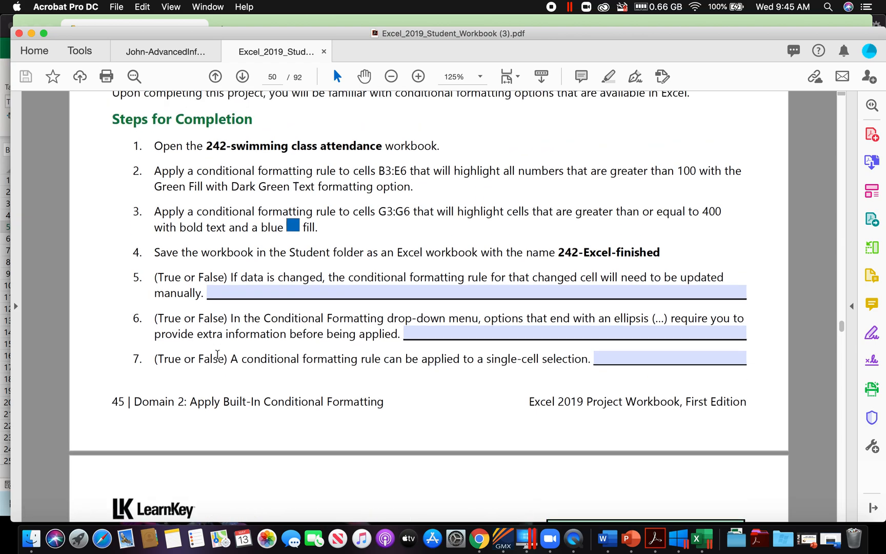
{"action": "scroll", "coordinate": [216, 358], "scroll_direction": "up", "scroll_amount": 6}
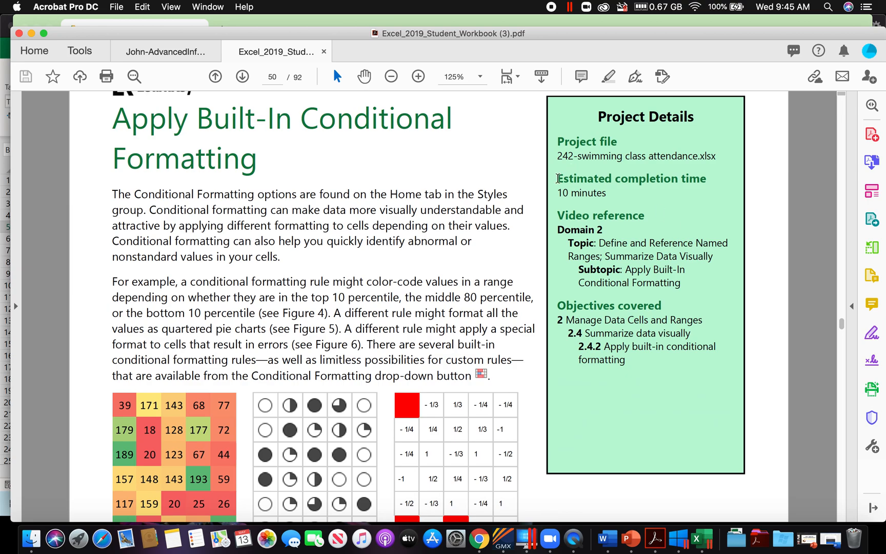
{"action": "scroll", "coordinate": [395, 316], "scroll_direction": "down", "scroll_amount": 12}
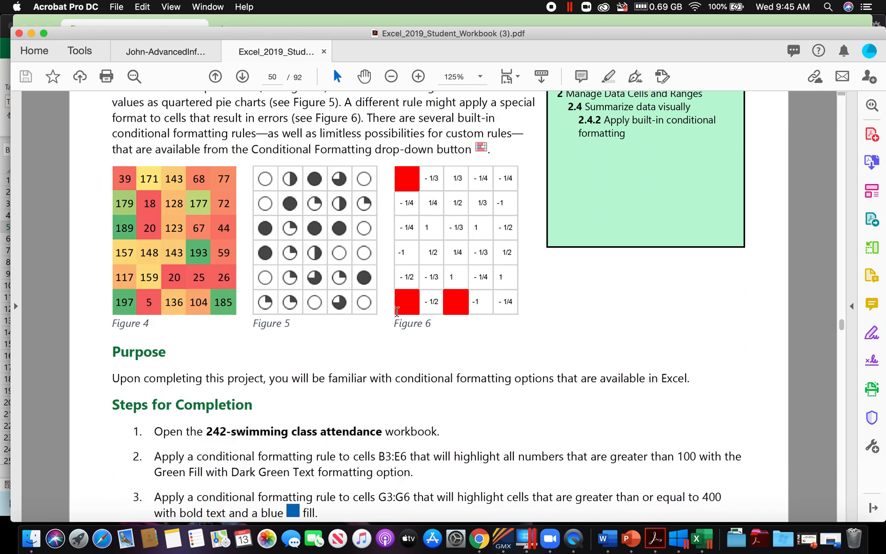
{"action": "scroll", "coordinate": [398, 316], "scroll_direction": "down", "scroll_amount": 4}
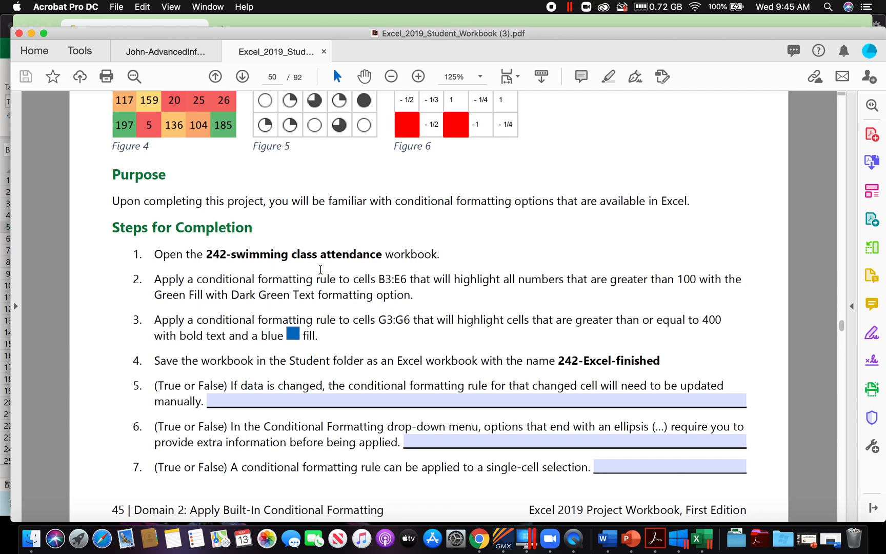
Step: Switch to Excel and open the 242-swimming class attendance workbook from the Domain 2 Student folder
{"action": "left_click", "coordinate": [698, 538]}
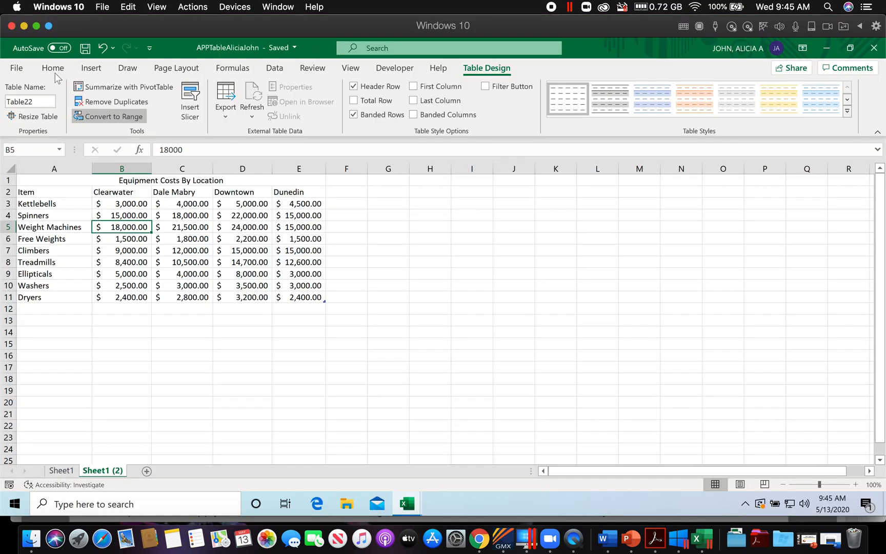
{"action": "left_click", "coordinate": [17, 69]}
{"action": "left_click", "coordinate": [39, 149]}
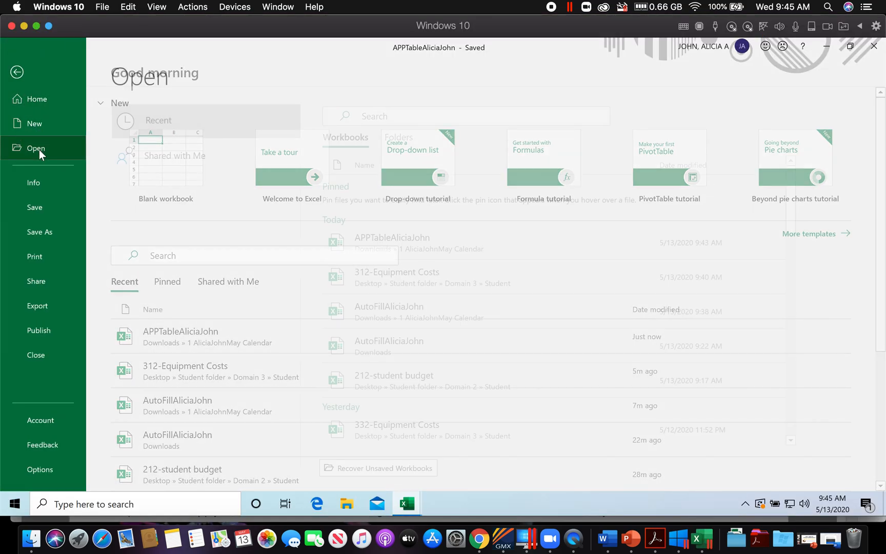
{"action": "left_click", "coordinate": [158, 360]}
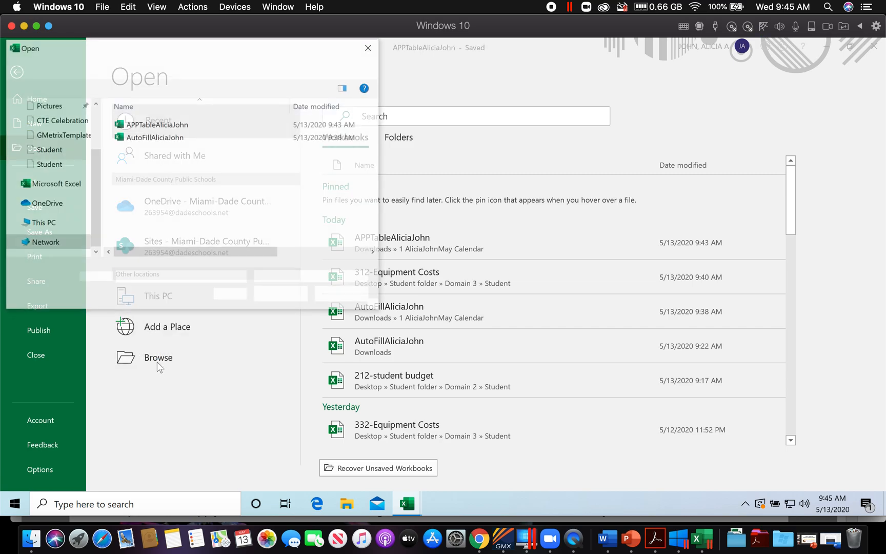
{"action": "left_click", "coordinate": [51, 151]}
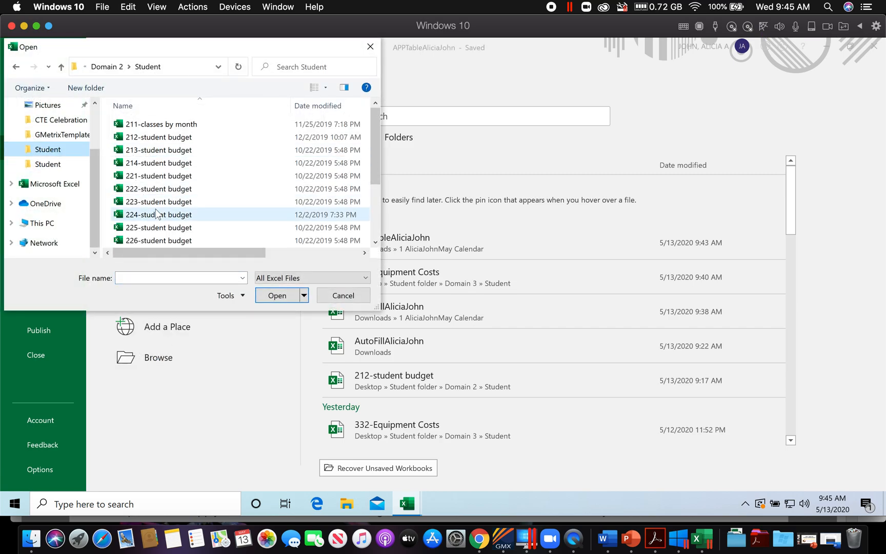
{"action": "scroll", "coordinate": [174, 212], "scroll_direction": "down", "scroll_amount": 3}
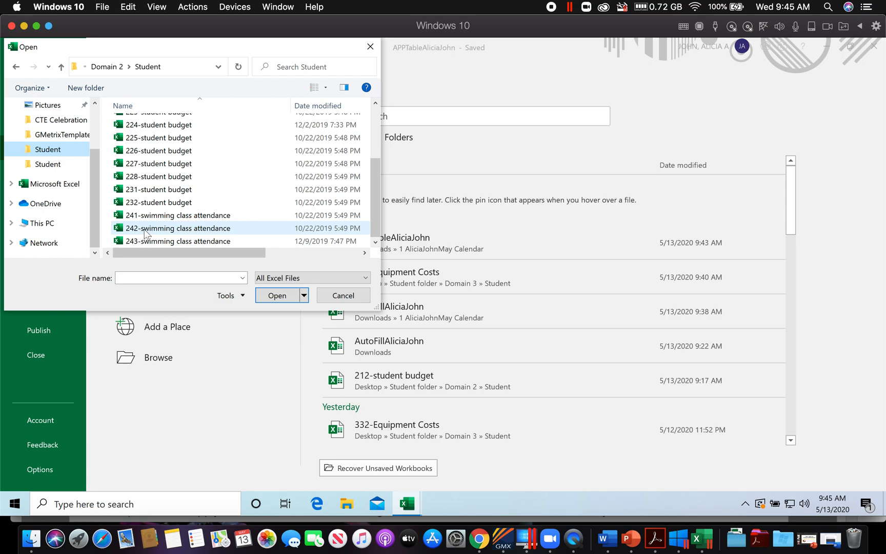
{"action": "left_click", "coordinate": [148, 229]}
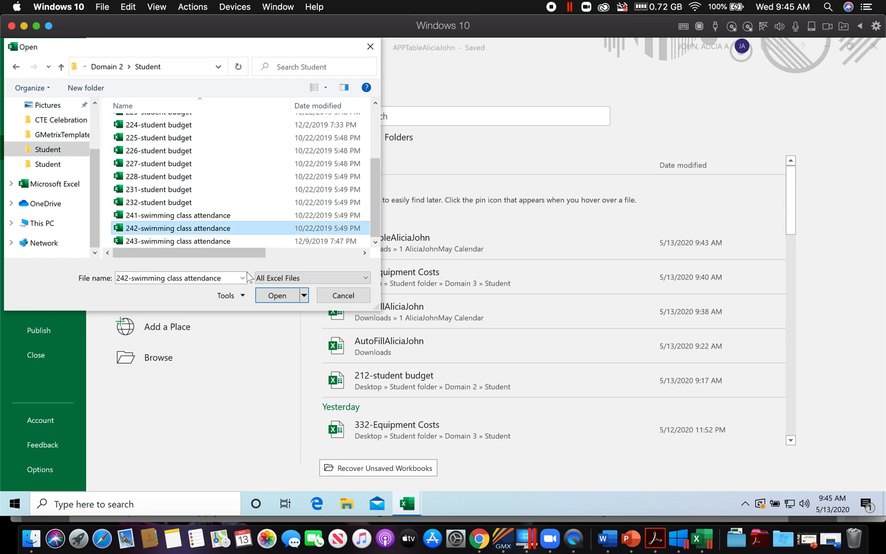
{"action": "left_click", "coordinate": [277, 296]}
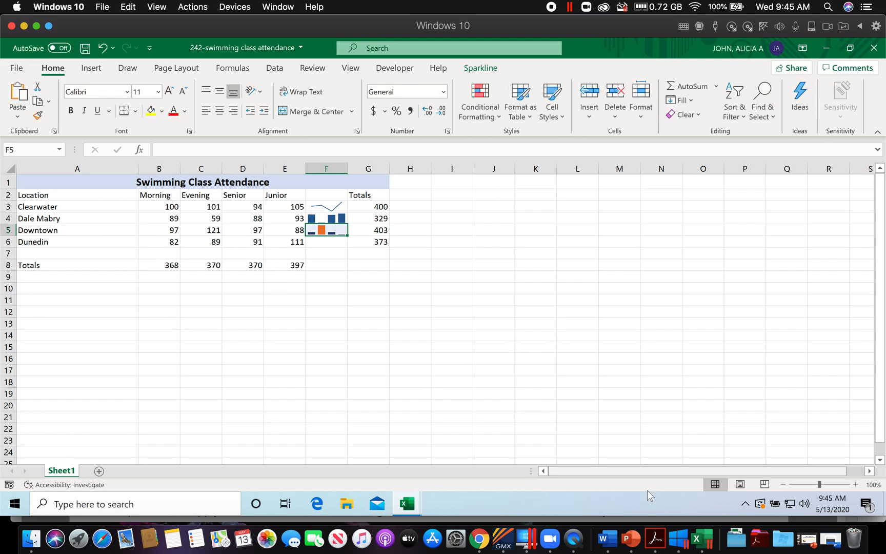
Step: Following step 2 in the workbook PDF, apply a Greater Than 100 highlight rule to B3:E6 with Green Fill with Dark Green Text
{"action": "left_click", "coordinate": [656, 539]}
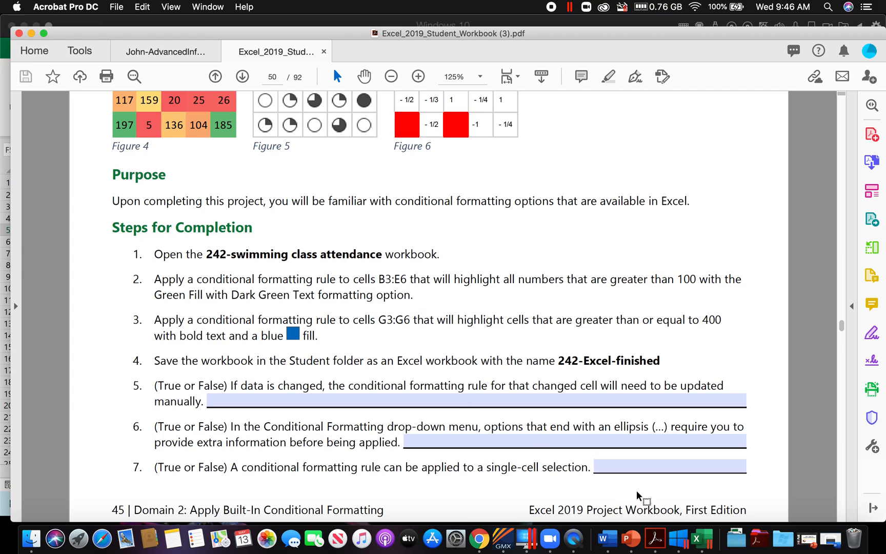
{"action": "left_click", "coordinate": [698, 539]}
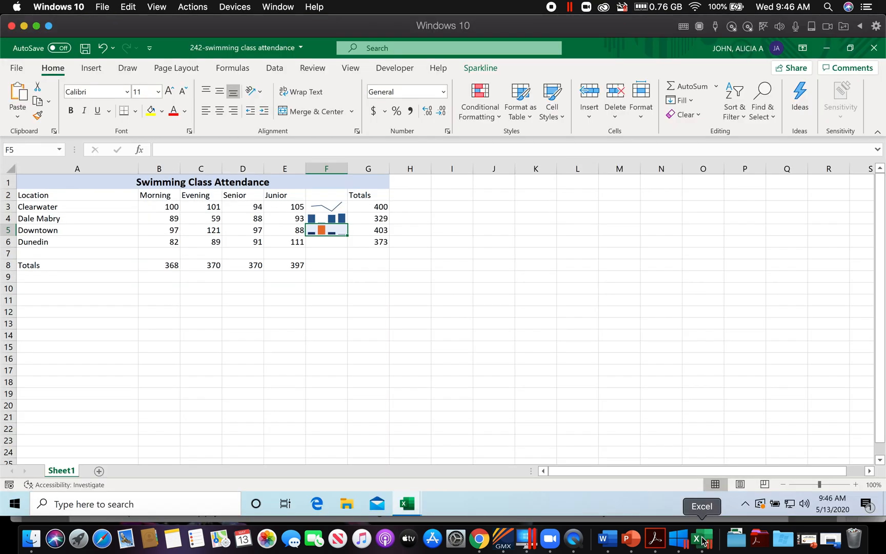
{"action": "left_click", "coordinate": [30, 148]}
{"action": "type", "text": "B3"}
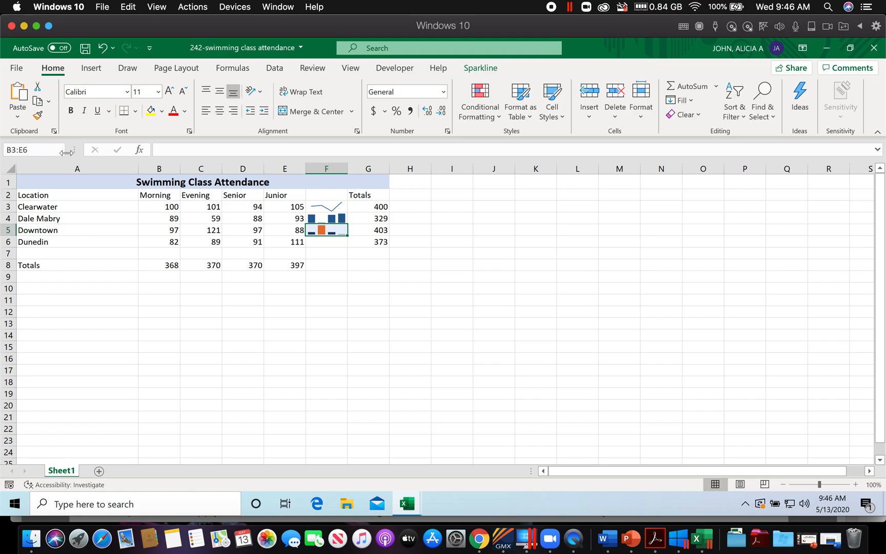
{"action": "key", "text": "Return"}
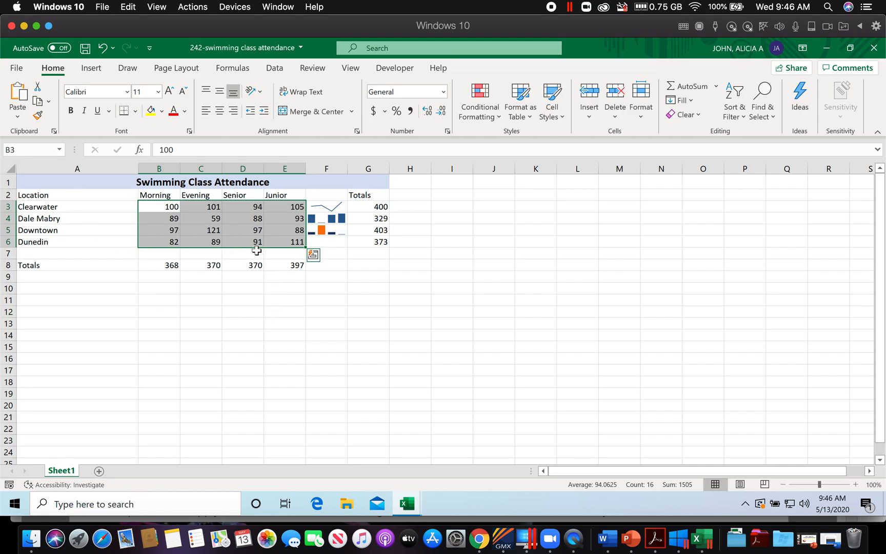
{"action": "left_click", "coordinate": [655, 539]}
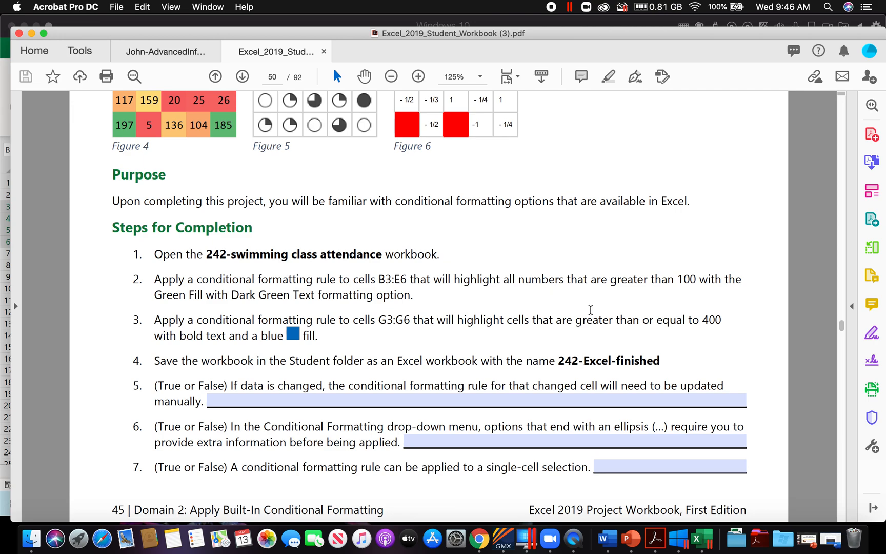
{"action": "left_click", "coordinate": [699, 539]}
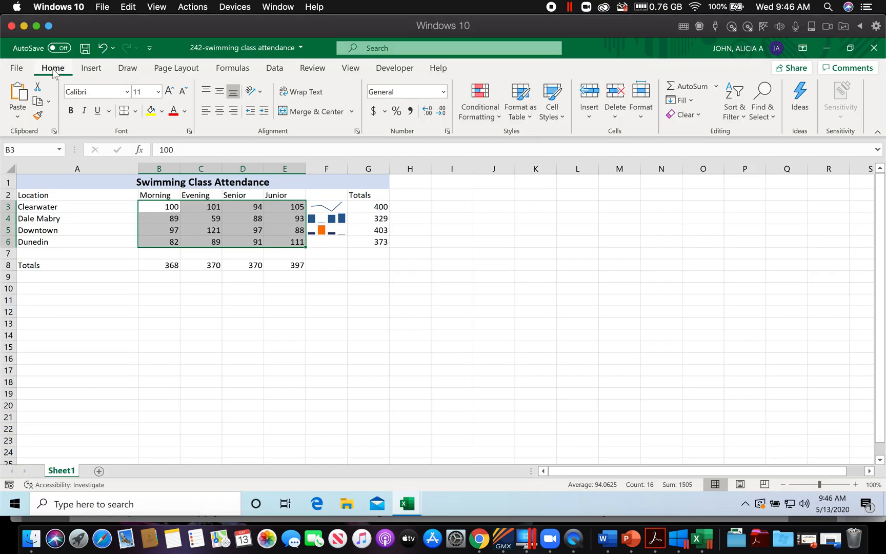
{"action": "left_click", "coordinate": [493, 121]}
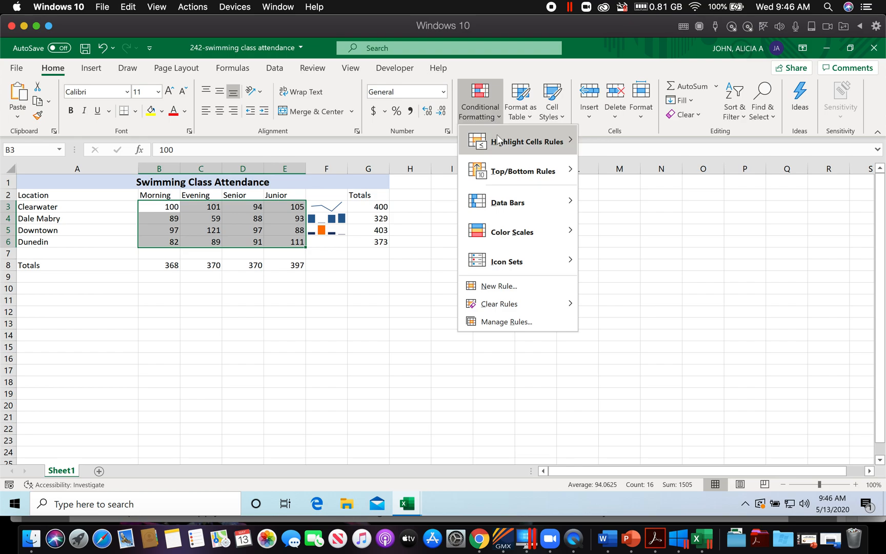
{"action": "mouse_move", "coordinate": [500, 147]}
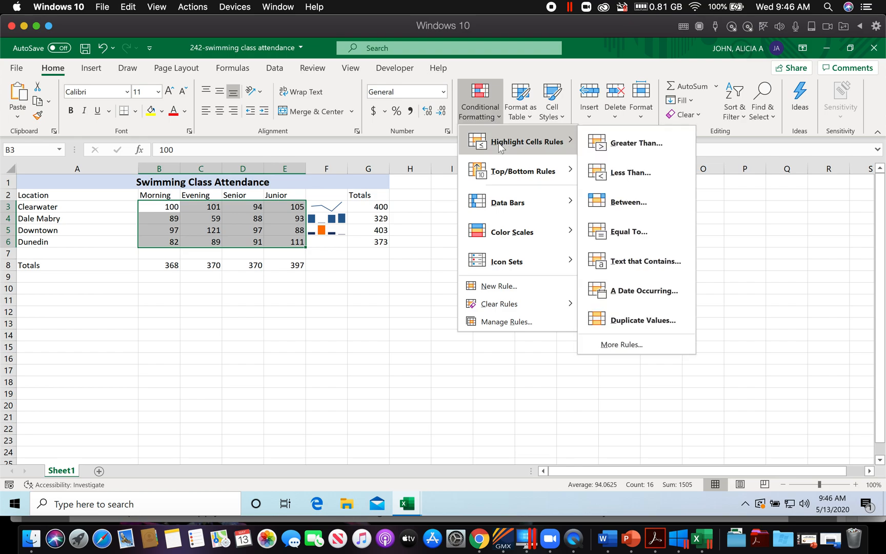
{"action": "left_click", "coordinate": [622, 144]}
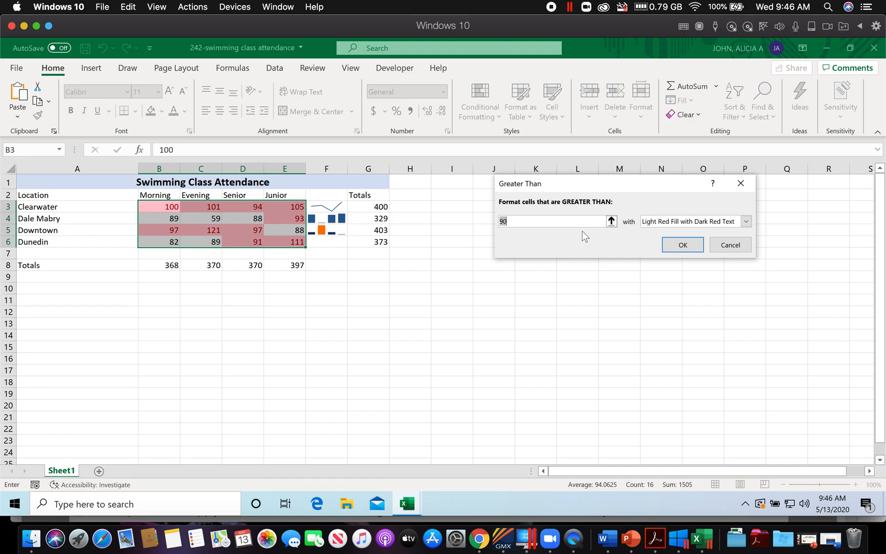
{"action": "left_click", "coordinate": [655, 540]}
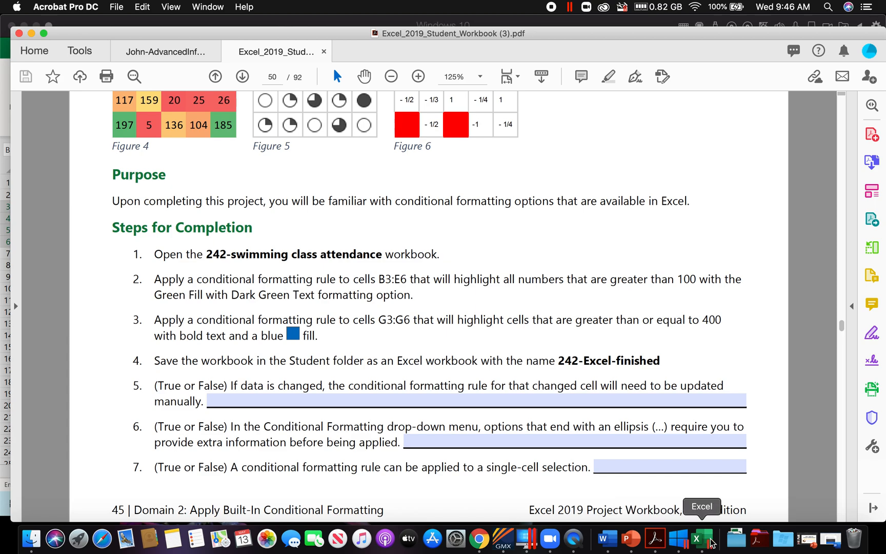
{"action": "left_click", "coordinate": [698, 539]}
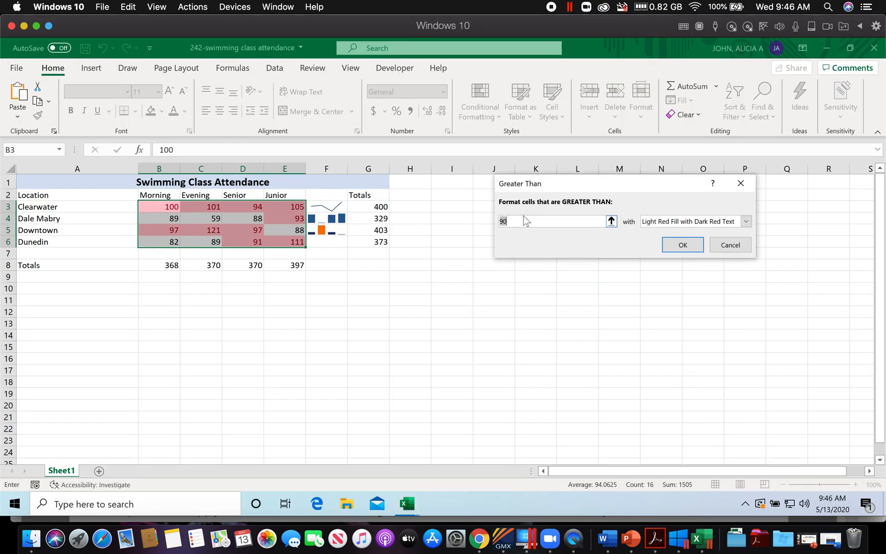
{"action": "type", "text": "100"}
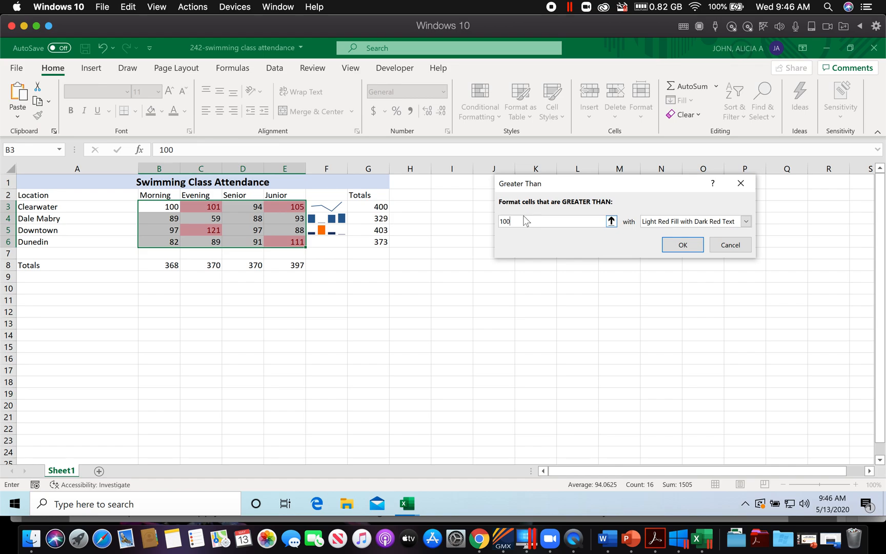
{"action": "left_click", "coordinate": [747, 222]}
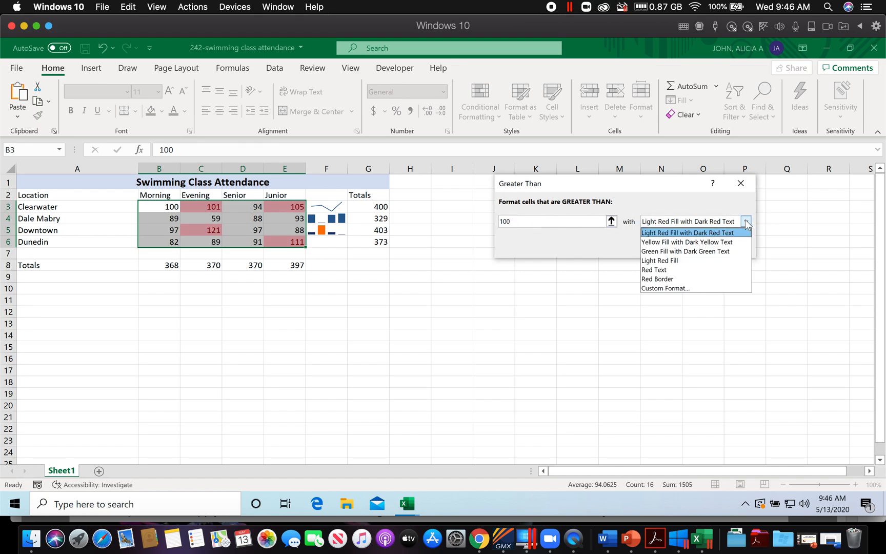
{"action": "left_click", "coordinate": [735, 255]}
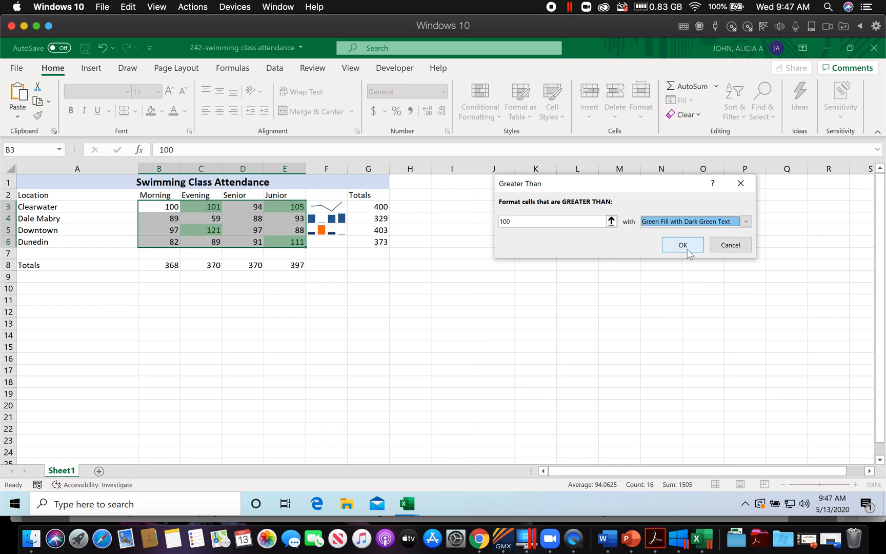
{"action": "left_click", "coordinate": [684, 245]}
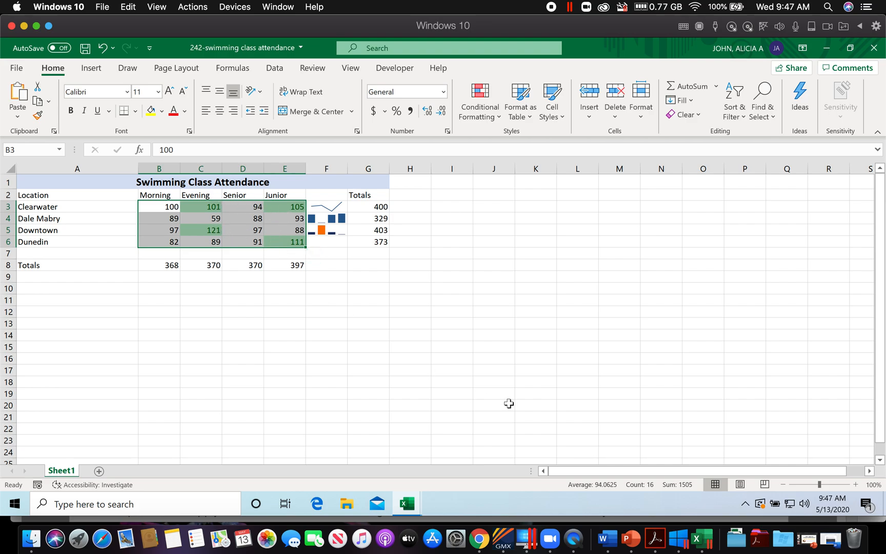
Step: Following step 3 in the workbook PDF, start a new formatting rule for G3:G6 with cell values greater than or equal to 400
{"action": "left_click", "coordinate": [655, 539]}
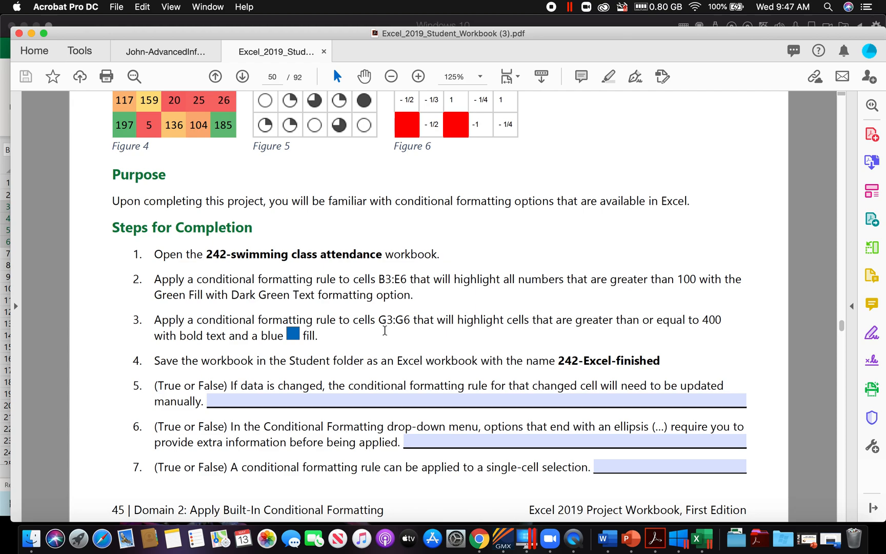
{"action": "left_click", "coordinate": [697, 539]}
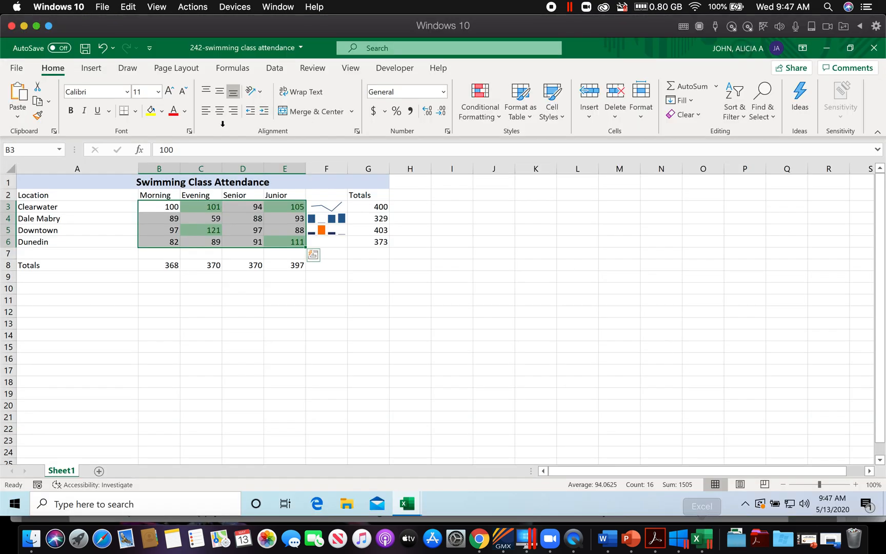
{"action": "left_click", "coordinate": [37, 149]}
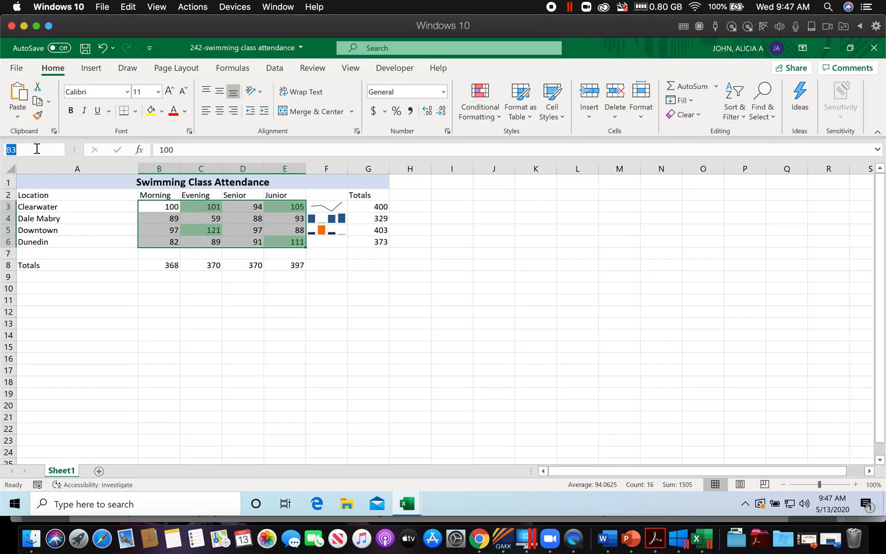
{"action": "type", "text": "G"}
{"action": "key", "text": "Return"}
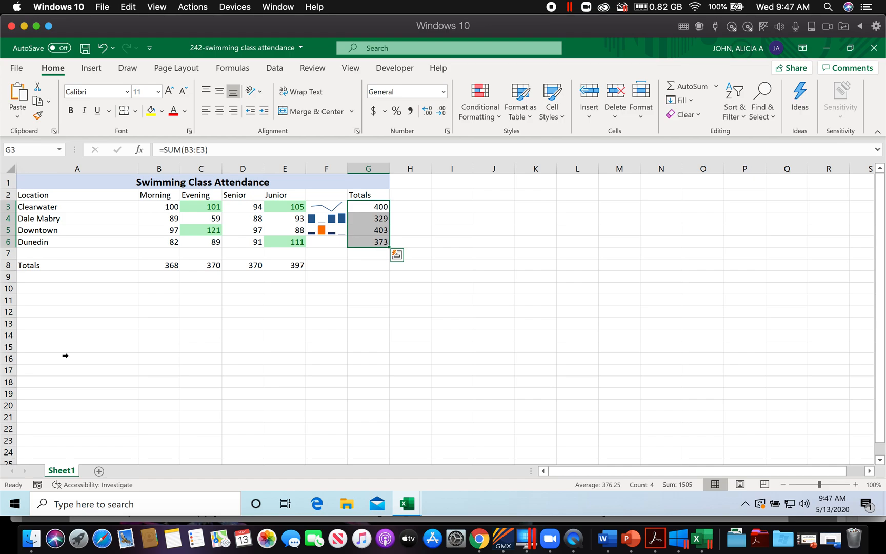
{"action": "left_click", "coordinate": [656, 546]}
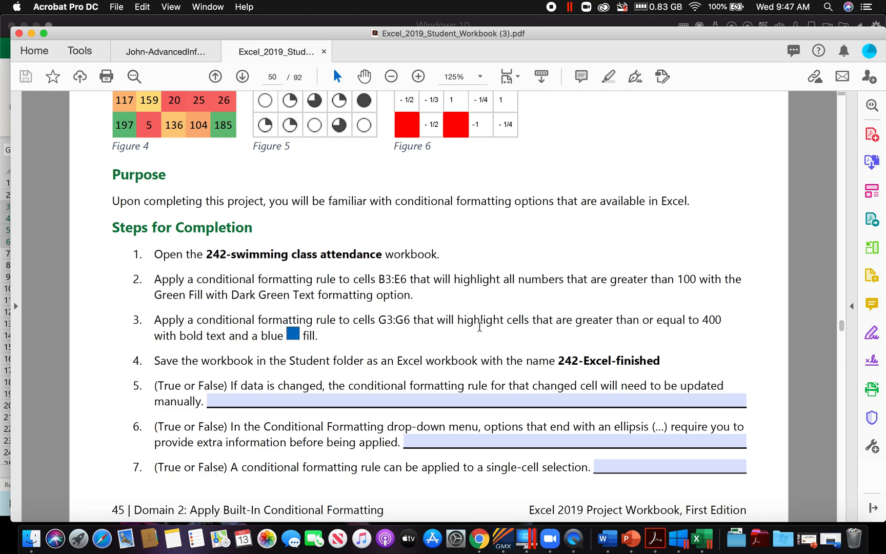
{"action": "left_click", "coordinate": [704, 540]}
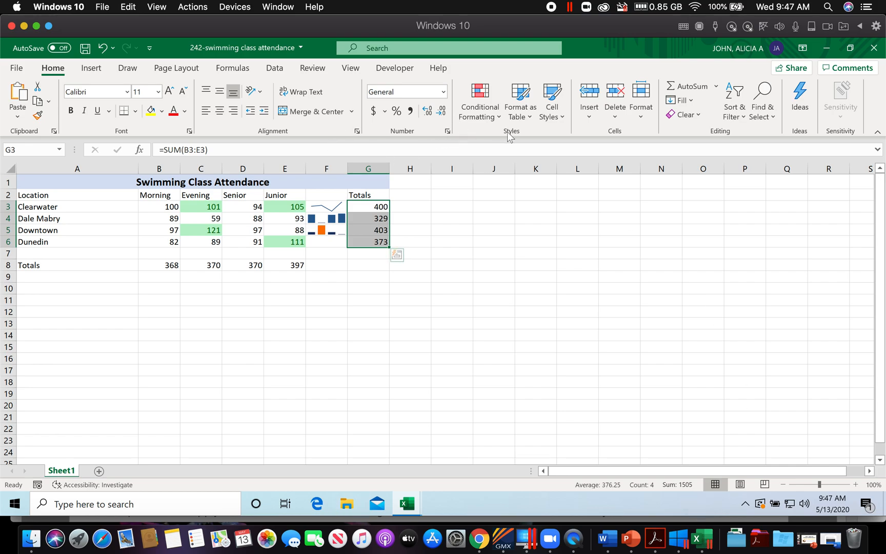
{"action": "left_click", "coordinate": [497, 117]}
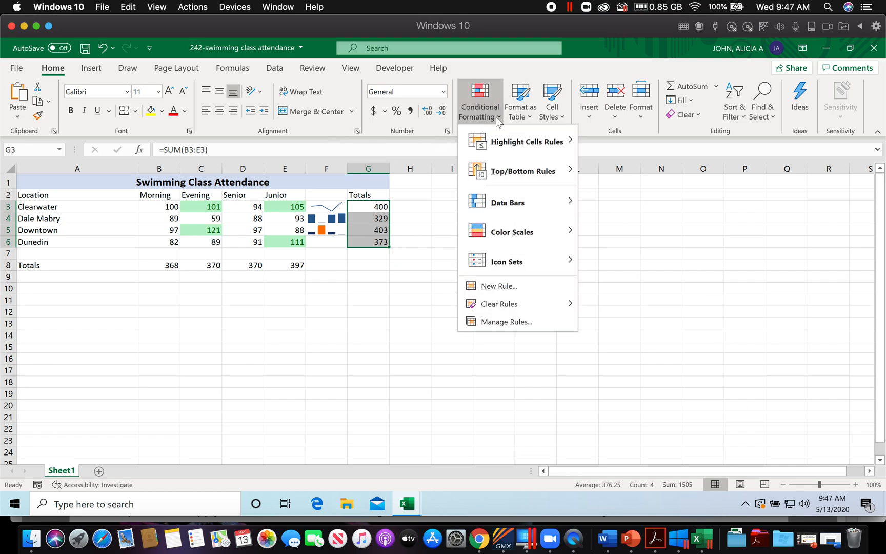
{"action": "mouse_move", "coordinate": [520, 143]}
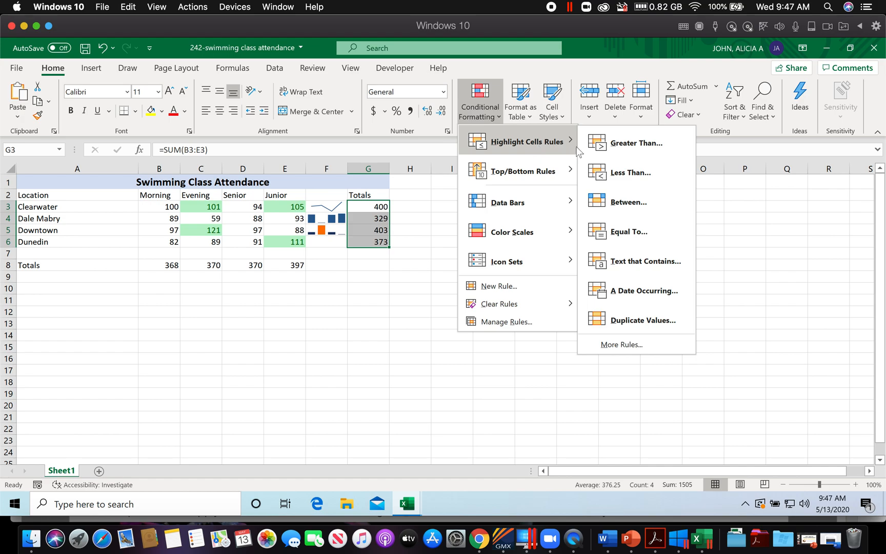
{"action": "left_click", "coordinate": [621, 345]}
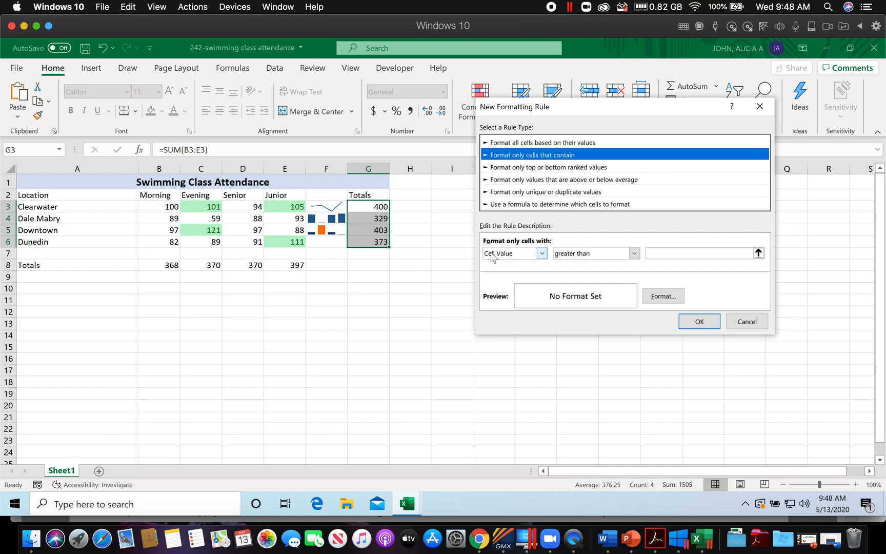
{"action": "left_click", "coordinate": [634, 254]}
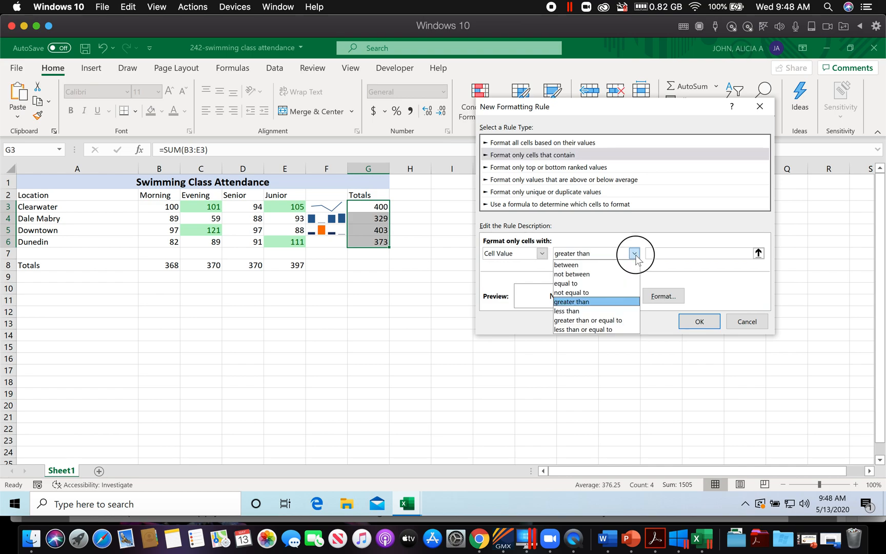
{"action": "left_click", "coordinate": [623, 323]}
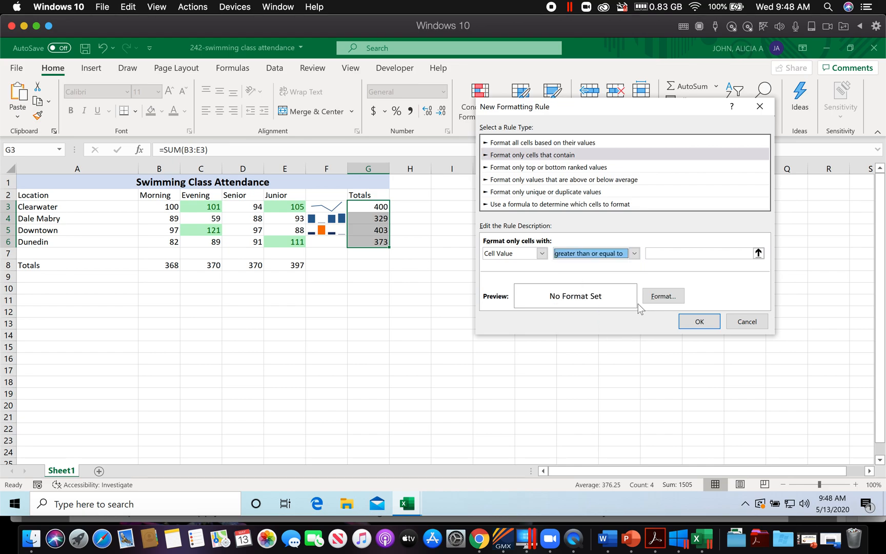
{"action": "left_click", "coordinate": [665, 256]}
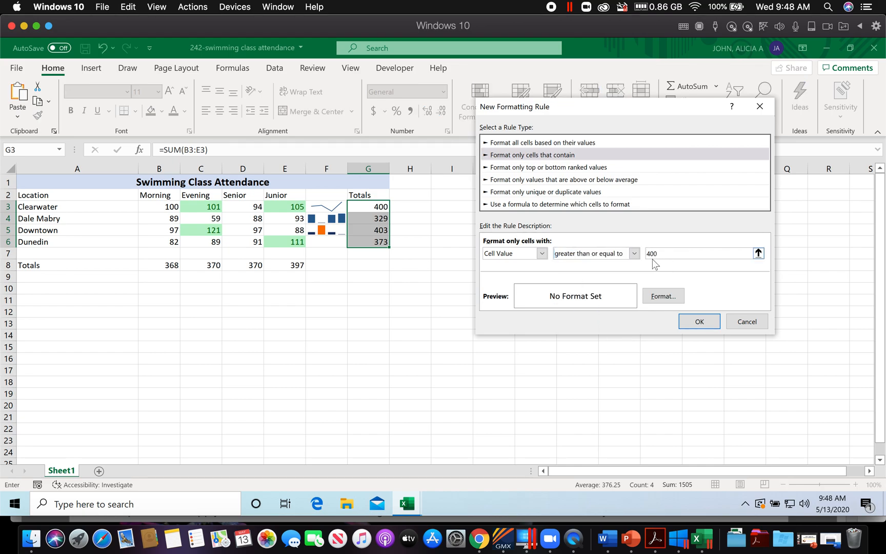
Step: Give the G3:G6 rule's matching cells a blue fill and bold text, and apply the rule
{"action": "left_click", "coordinate": [664, 297]}
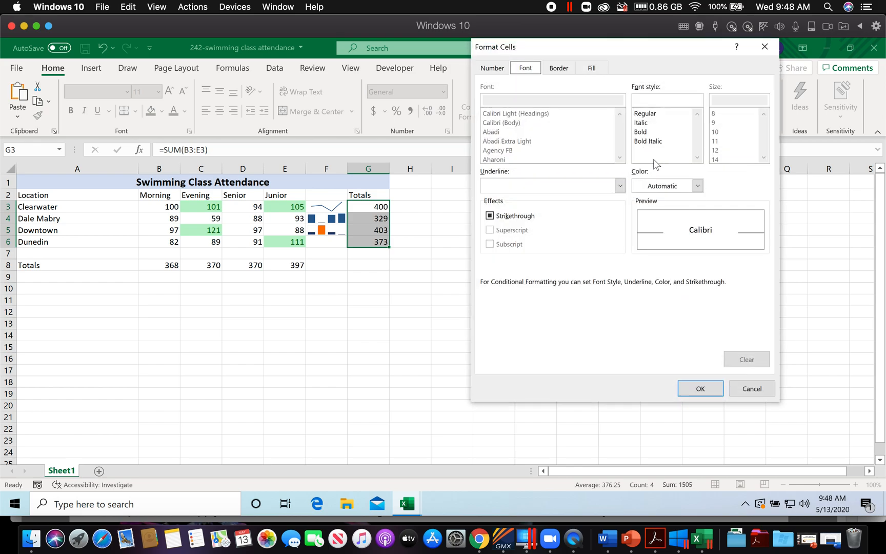
{"action": "left_click", "coordinate": [592, 69]}
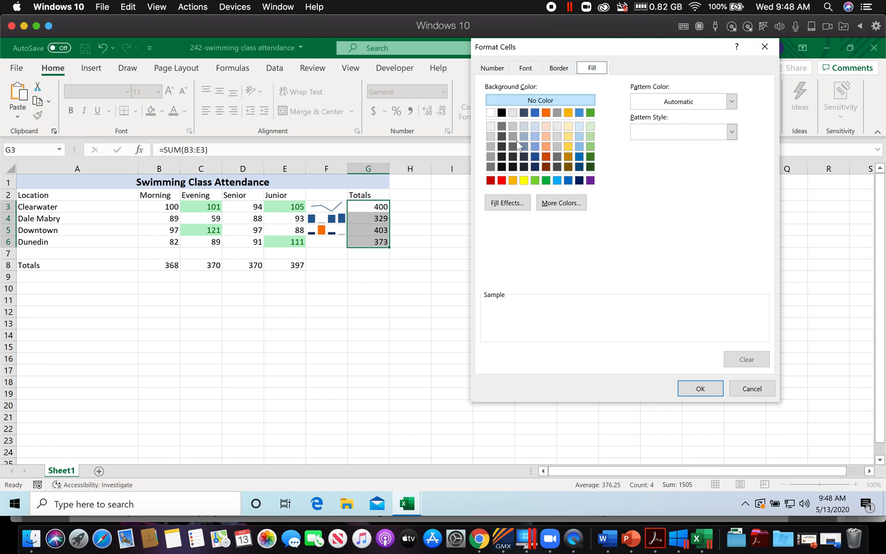
{"action": "left_click", "coordinate": [536, 112]}
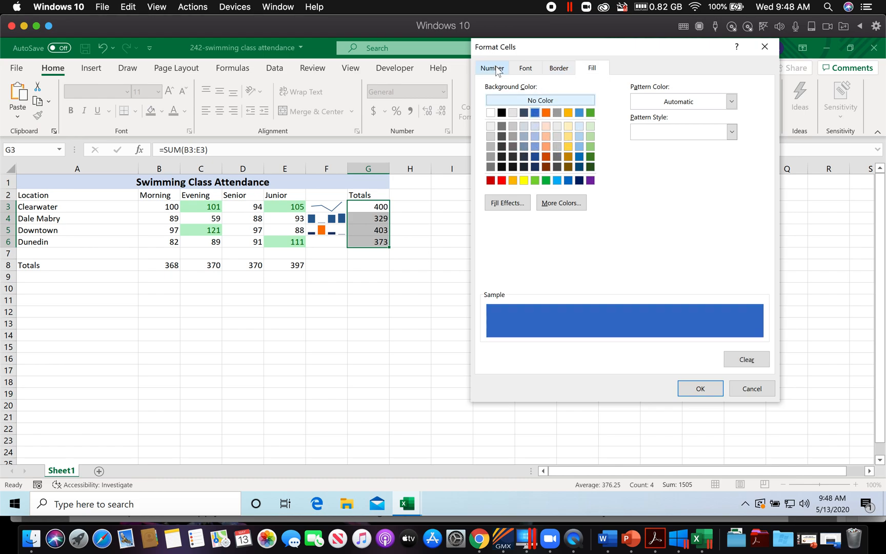
{"action": "left_click", "coordinate": [525, 69]}
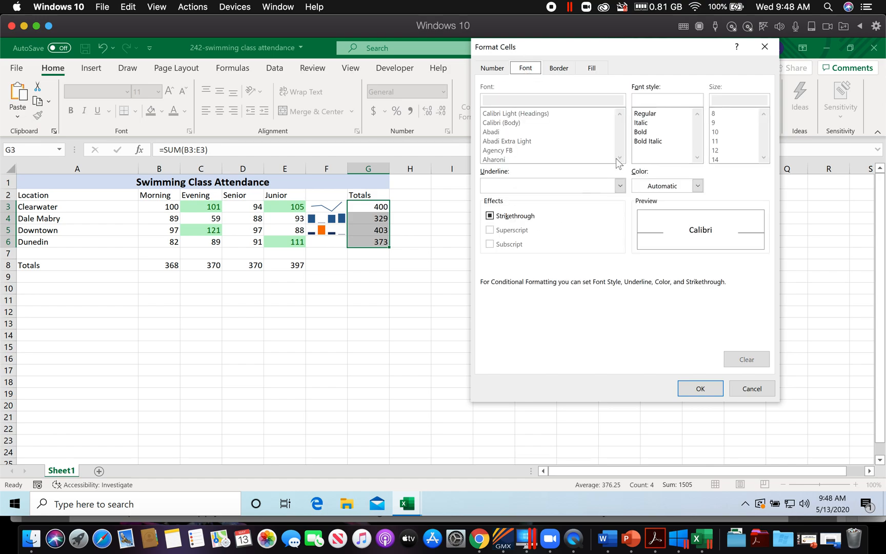
{"action": "left_click", "coordinate": [649, 136]}
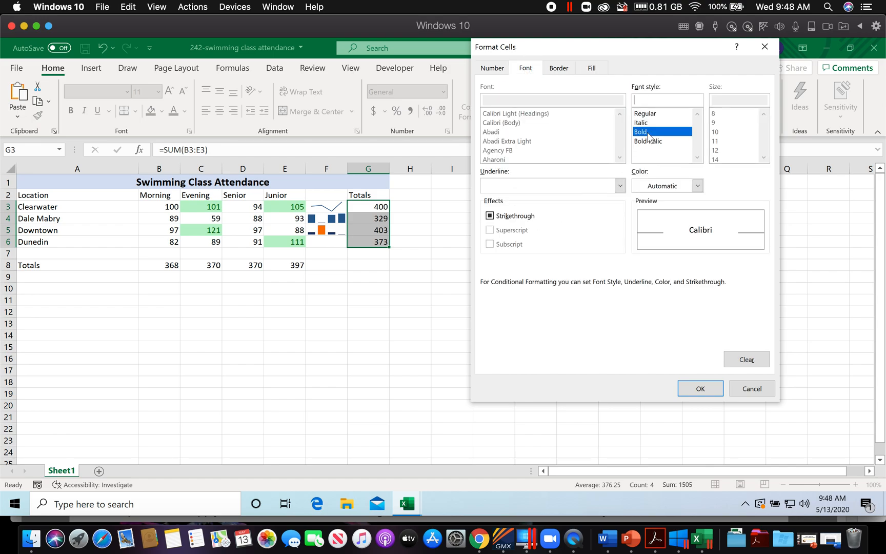
{"action": "left_click", "coordinate": [702, 389]}
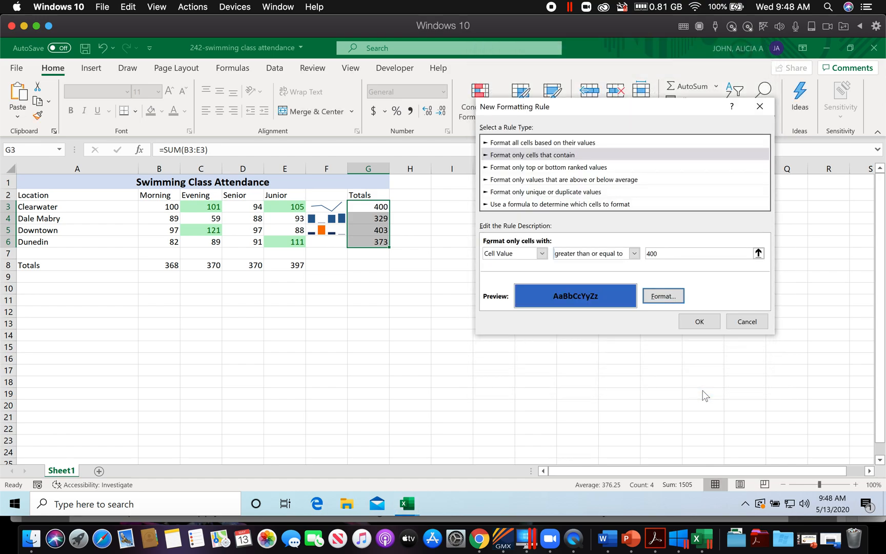
{"action": "left_click", "coordinate": [699, 322]}
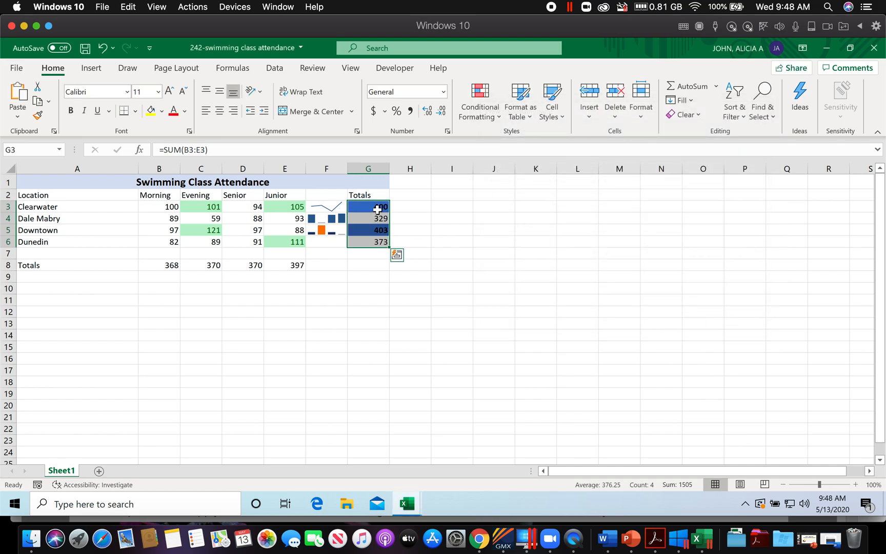
{"action": "left_click", "coordinate": [544, 359]}
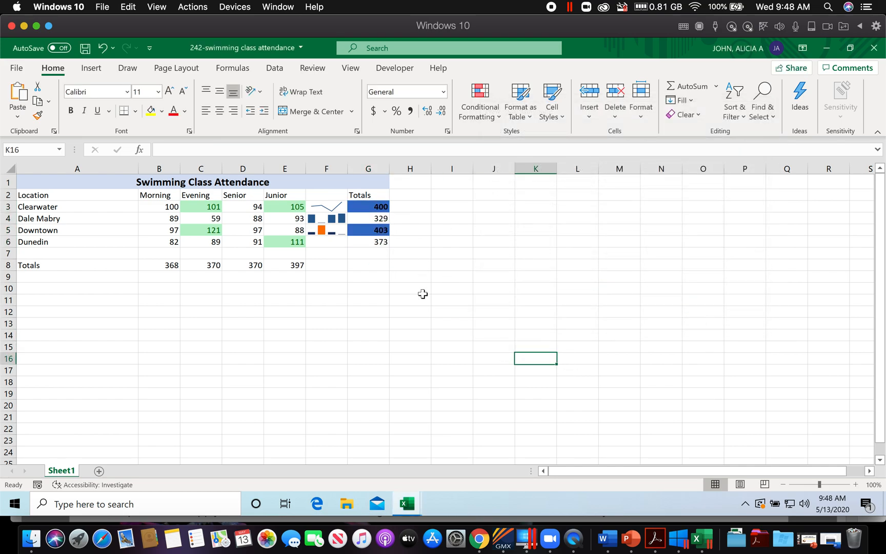
Step: Switch to Acrobat, review the workbook's remaining project steps, and copy the file name AppCONYourName from the calendar PDF's Thursday 5/14 assignment
{"action": "left_click", "coordinate": [655, 541]}
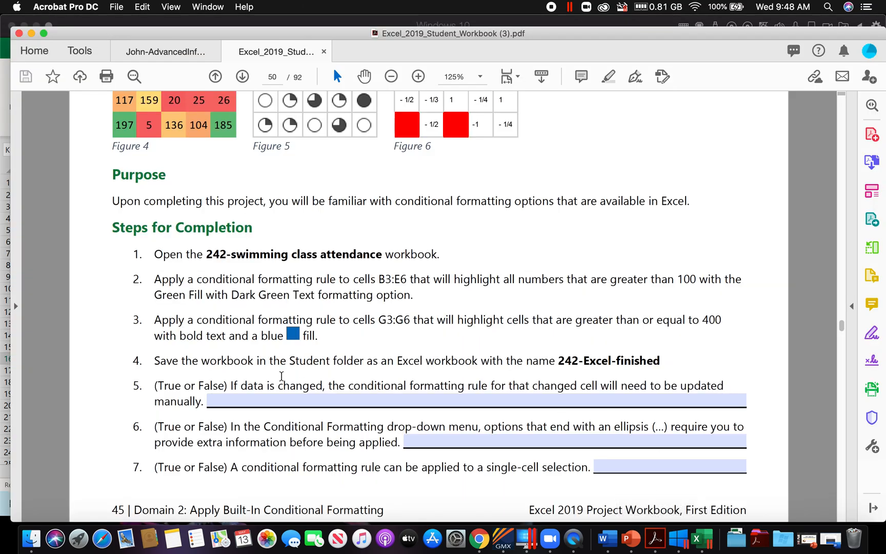
{"action": "scroll", "coordinate": [281, 376], "scroll_direction": "down", "scroll_amount": 2}
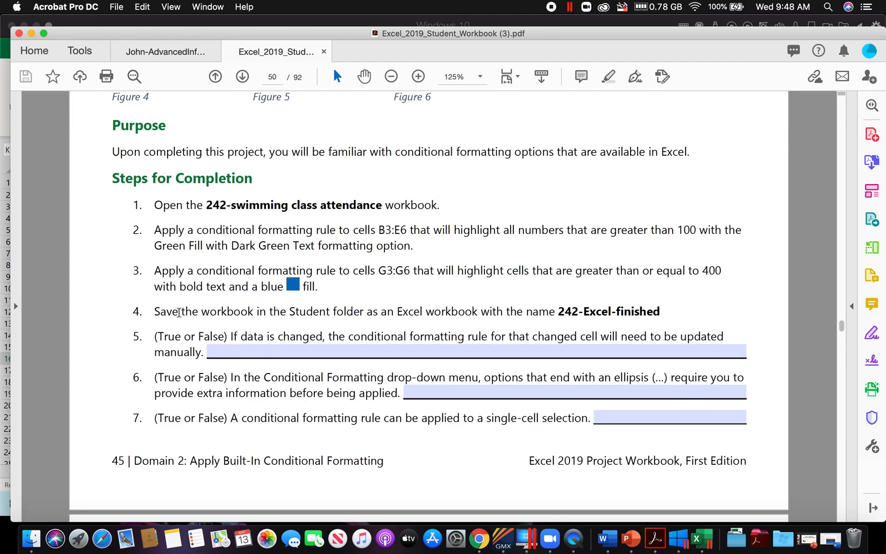
{"action": "left_click", "coordinate": [167, 56]}
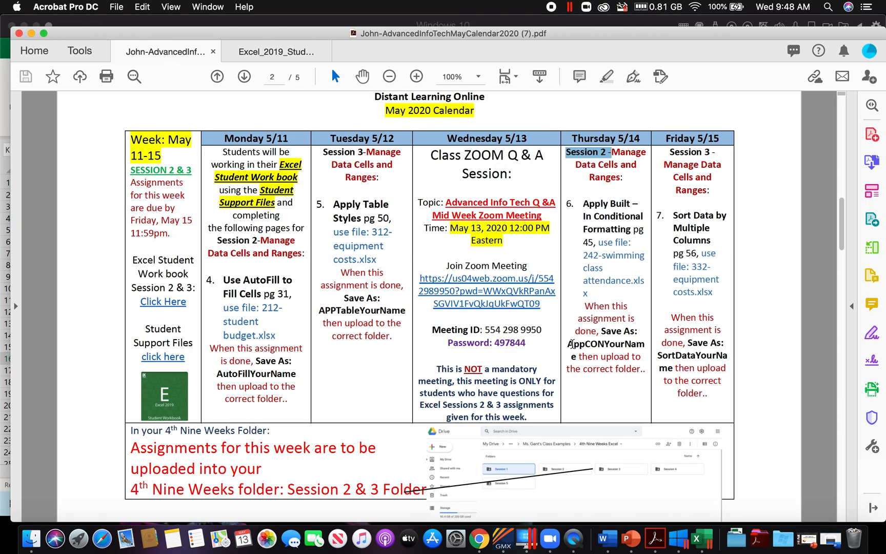
{"action": "left_click_drag", "start_coordinate": [570, 344], "coordinate": [578, 351]}
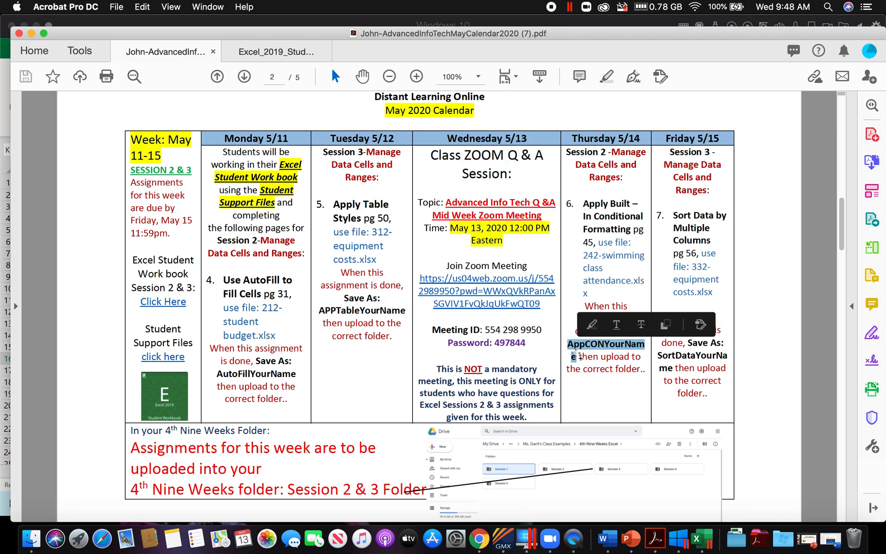
{"action": "right_click", "coordinate": [578, 351]}
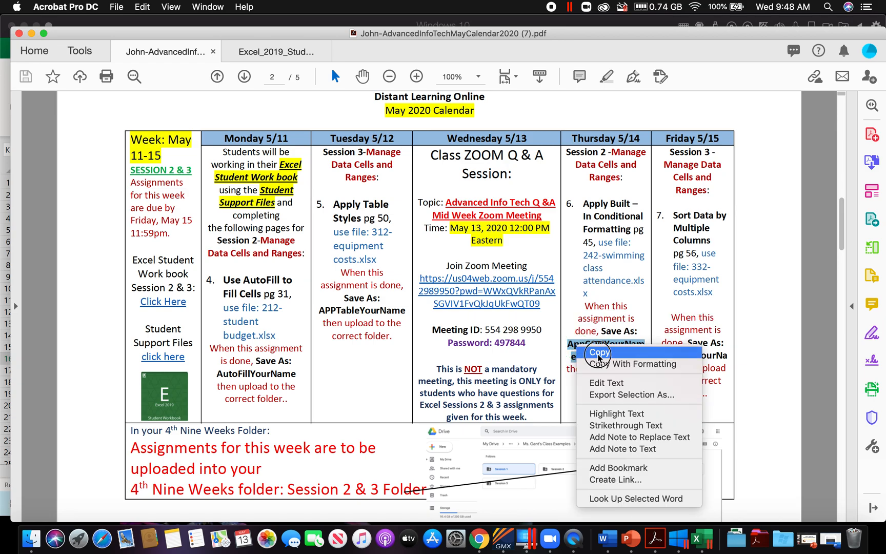
{"action": "left_click", "coordinate": [595, 355]}
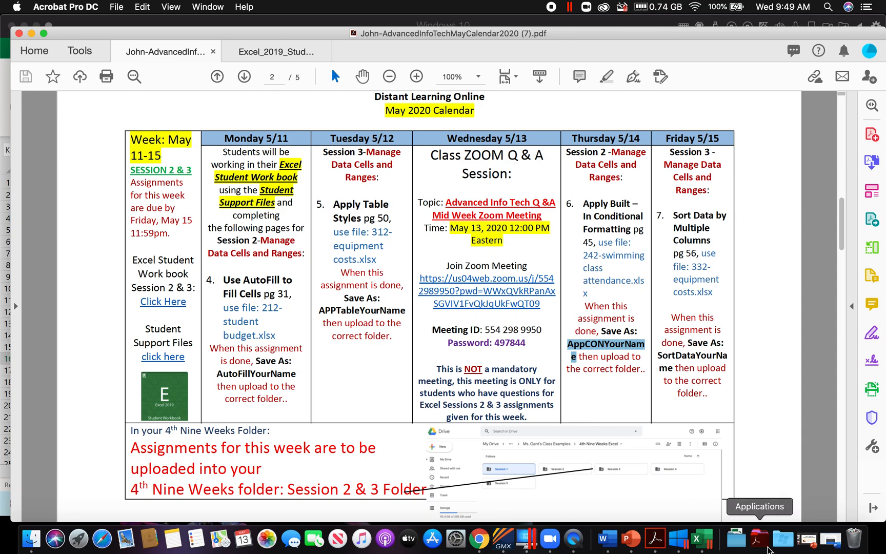
Step: Return to Excel and start saving the workbook as a copy in the student's May Calendar folder within Downloads
{"action": "left_click", "coordinate": [697, 539]}
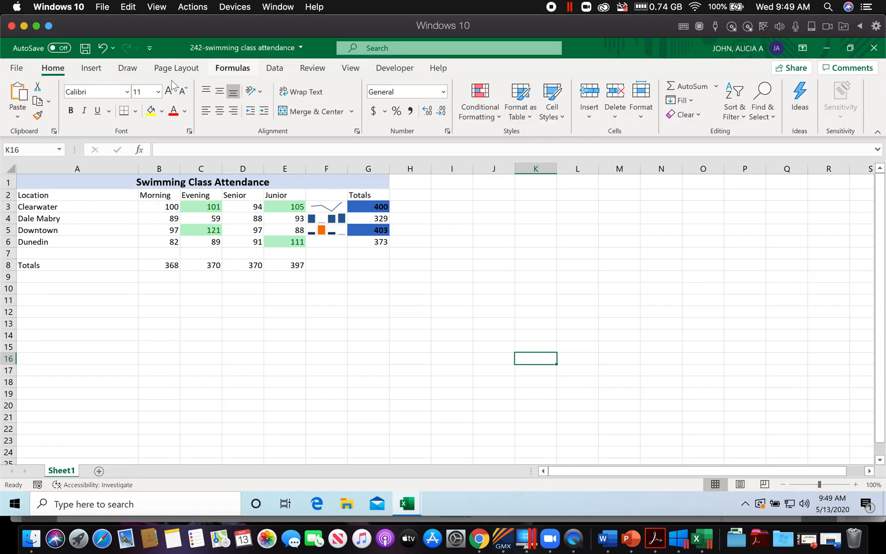
{"action": "left_click", "coordinate": [16, 67]}
{"action": "left_click", "coordinate": [35, 235]}
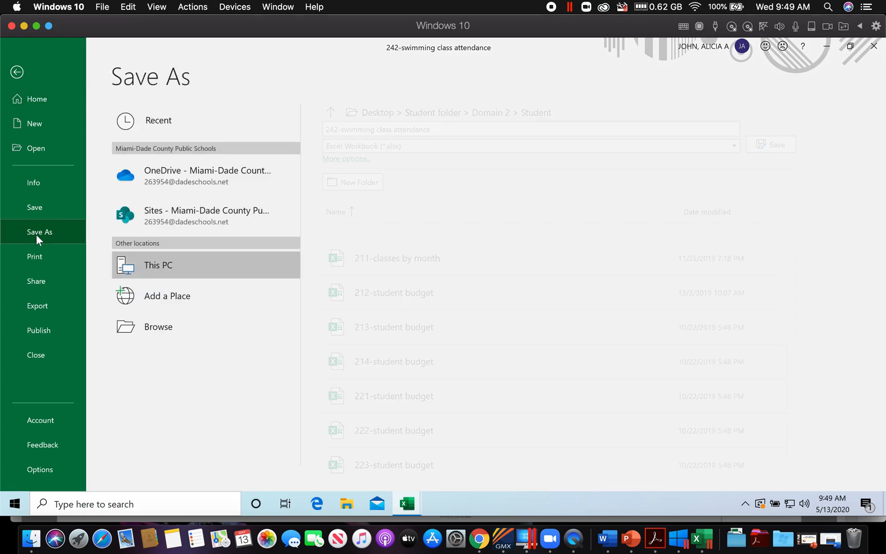
{"action": "left_click", "coordinate": [154, 327]}
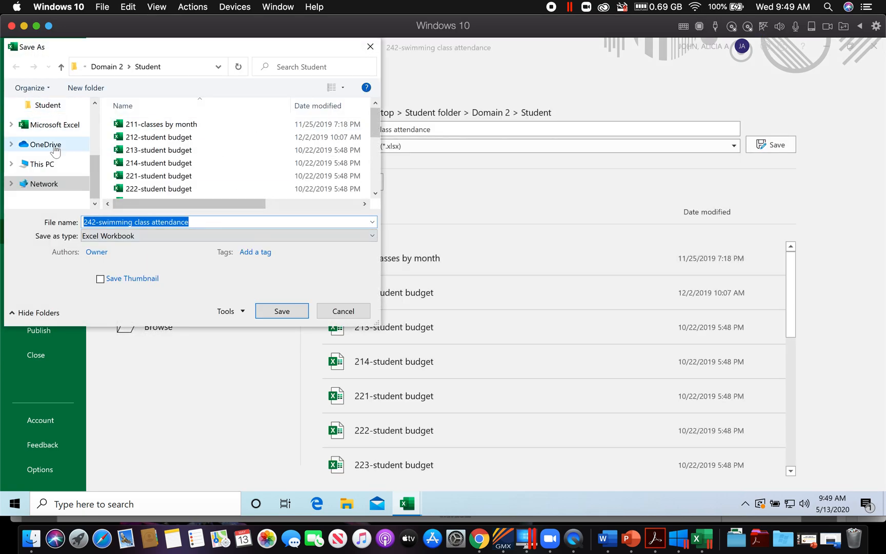
{"action": "scroll", "coordinate": [54, 147], "scroll_direction": "up", "scroll_amount": 2}
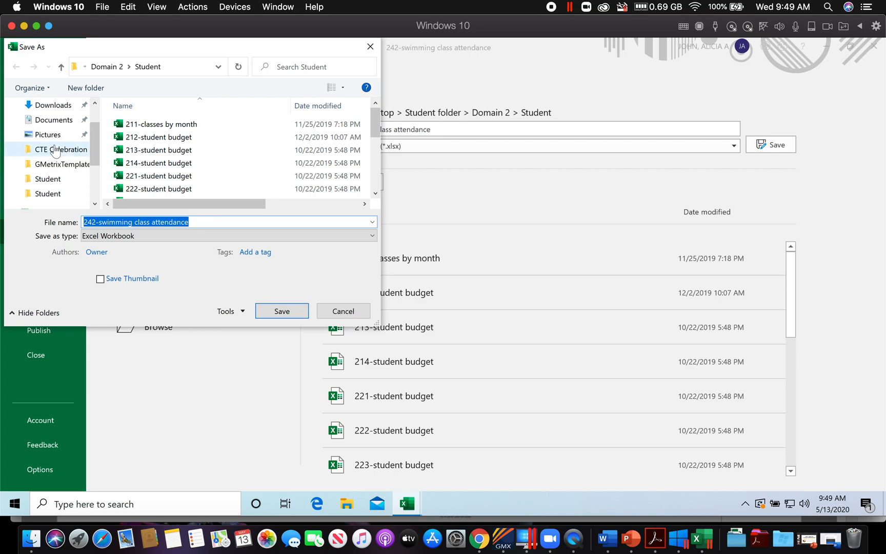
{"action": "left_click", "coordinate": [54, 105]}
{"action": "double_click", "coordinate": [181, 146]}
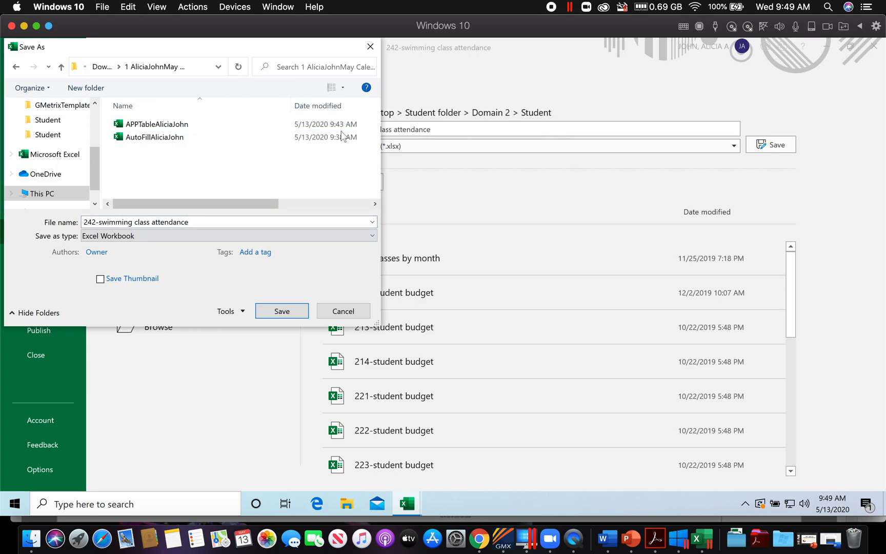
Step: Name the workbook AppCON followed by the student's full name and save it as an Excel Workbook
{"action": "left_click", "coordinate": [194, 222]}
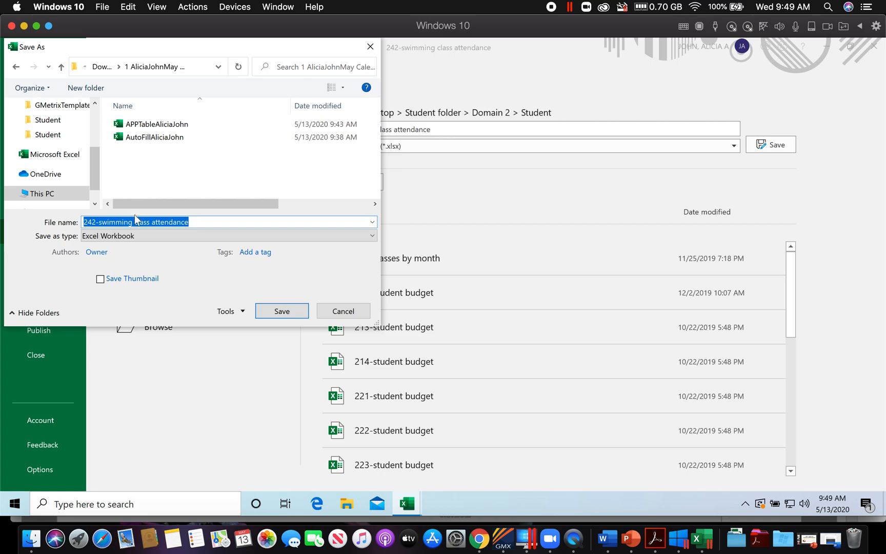
{"action": "key", "text": "BackSpace"}
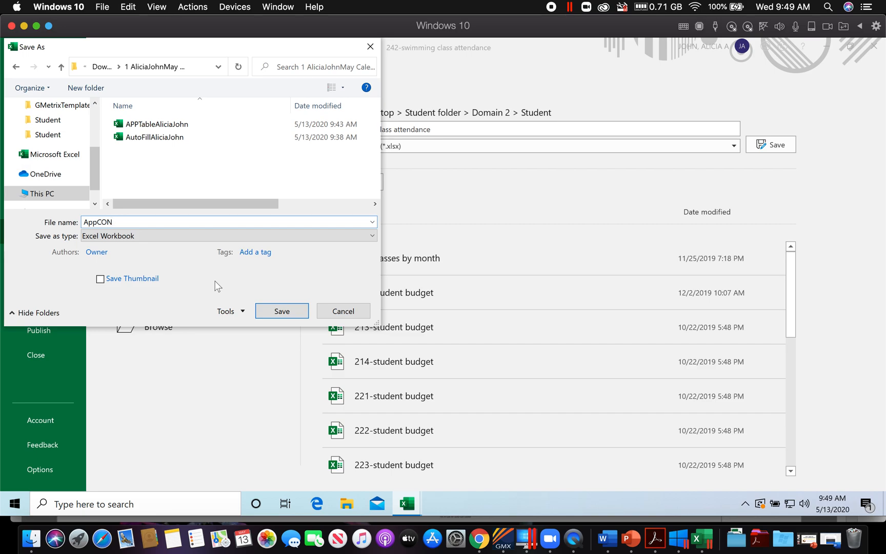
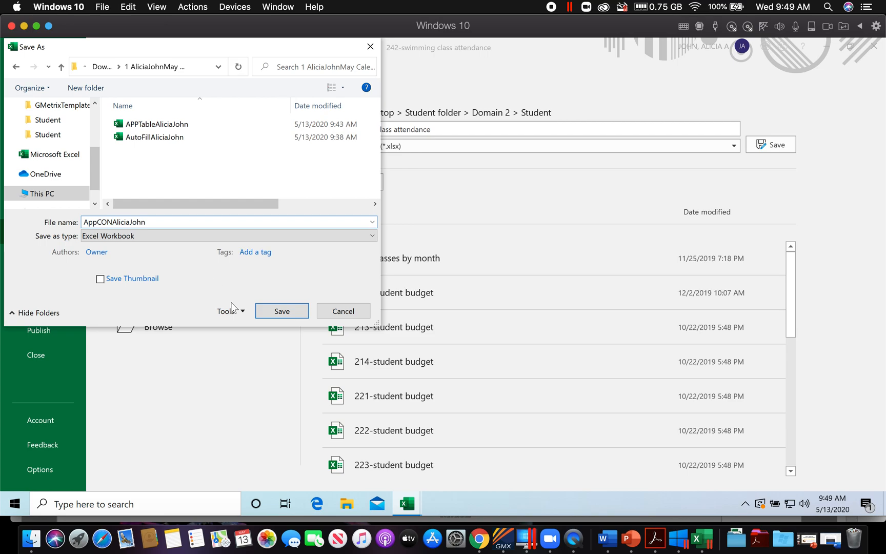
{"action": "left_click", "coordinate": [286, 310]}
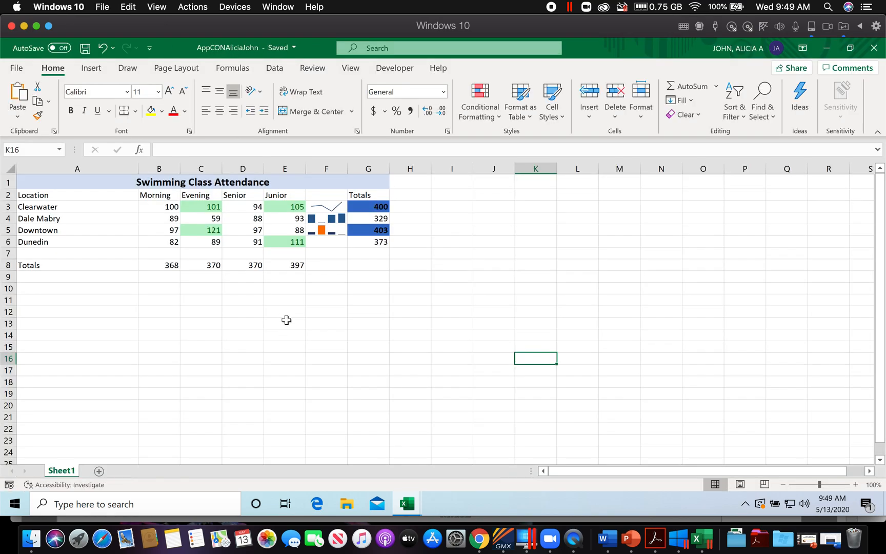
Step: Check the calendar PDF in Acrobat for the session folder assigned to the Thursday 5/14 conditional formatting project
{"action": "left_click", "coordinate": [480, 539]}
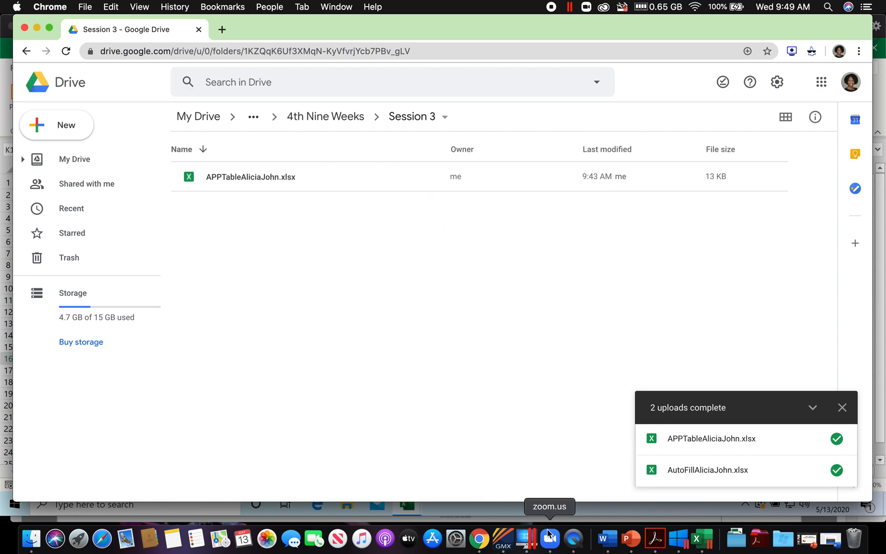
{"action": "left_click", "coordinate": [656, 538]}
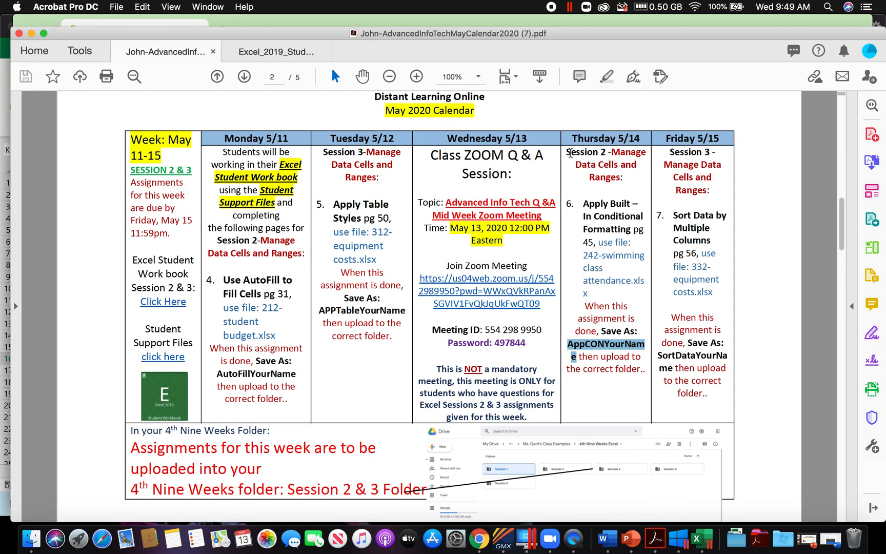
{"action": "double_click", "coordinate": [580, 152]}
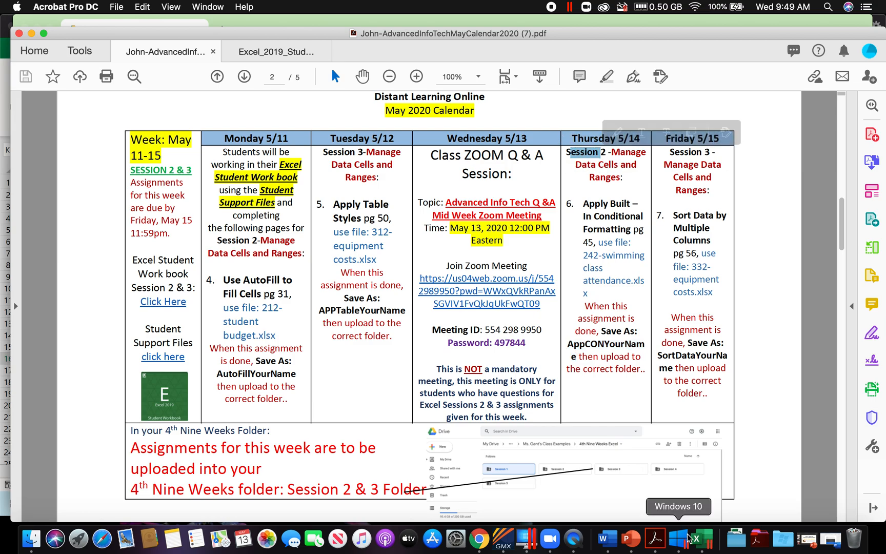
Step: Switch to Google Drive in Chrome and upload the saved AppCON workbook to the Session 2 folder of 4th Nine Weeks
{"action": "left_click", "coordinate": [479, 538]}
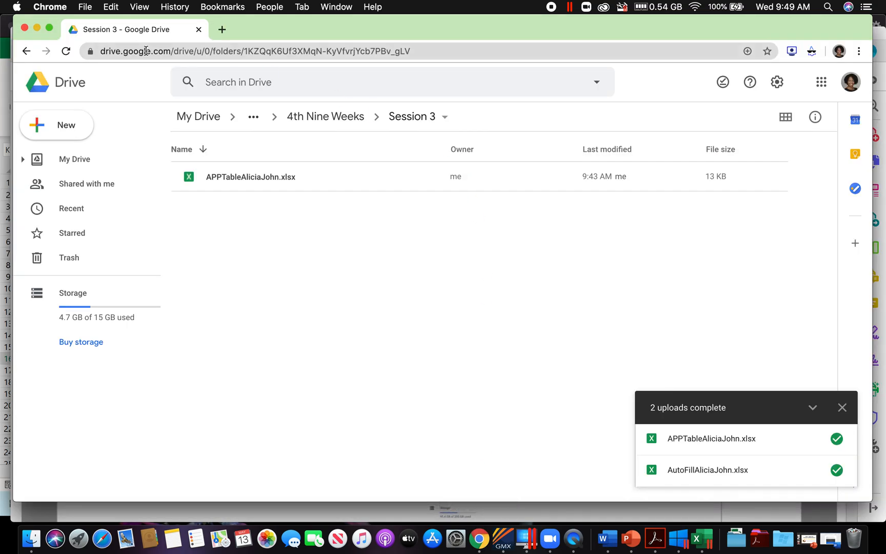
{"action": "left_click", "coordinate": [26, 52]}
{"action": "left_click", "coordinate": [253, 267]}
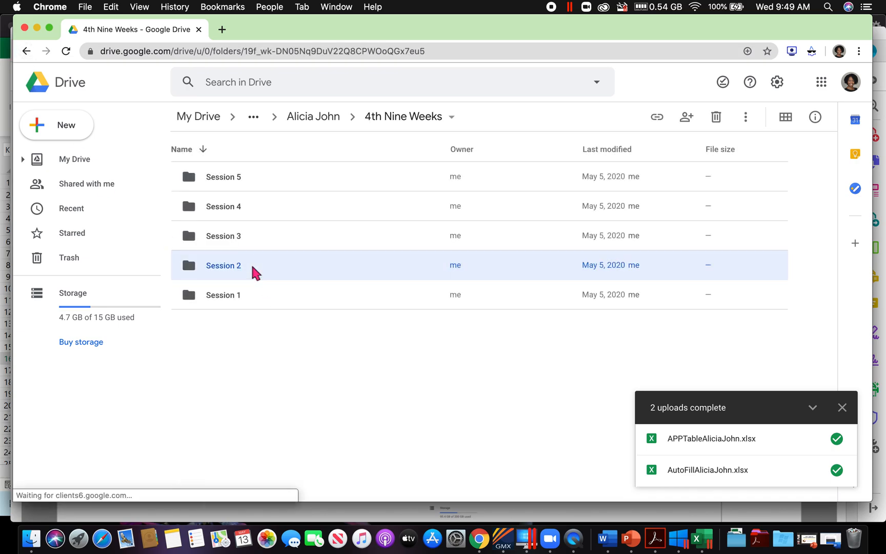
{"action": "double_click", "coordinate": [252, 267]}
{"action": "right_click", "coordinate": [251, 262]}
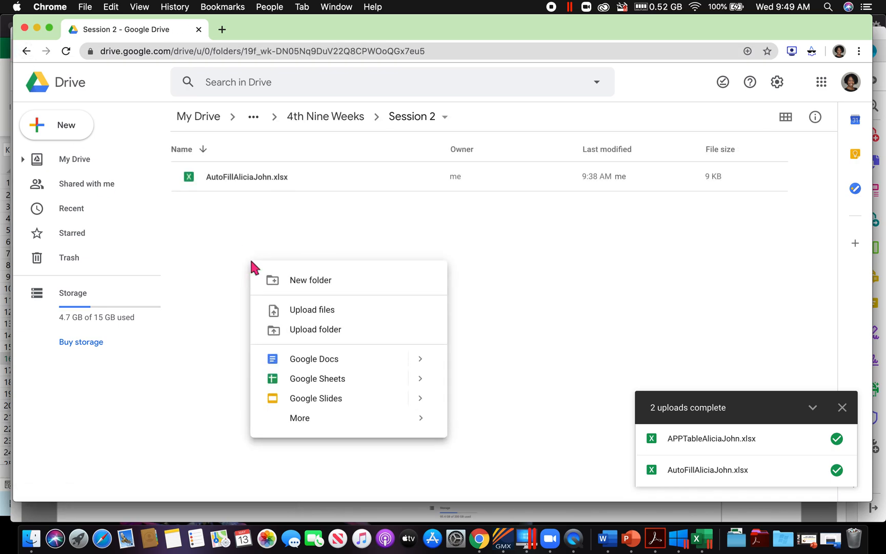
{"action": "left_click", "coordinate": [310, 313]}
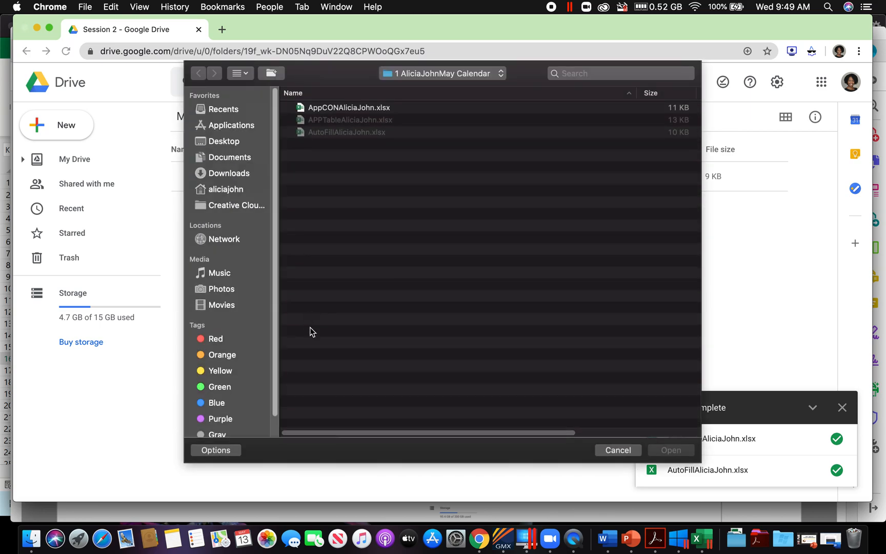
{"action": "left_click", "coordinate": [337, 109]}
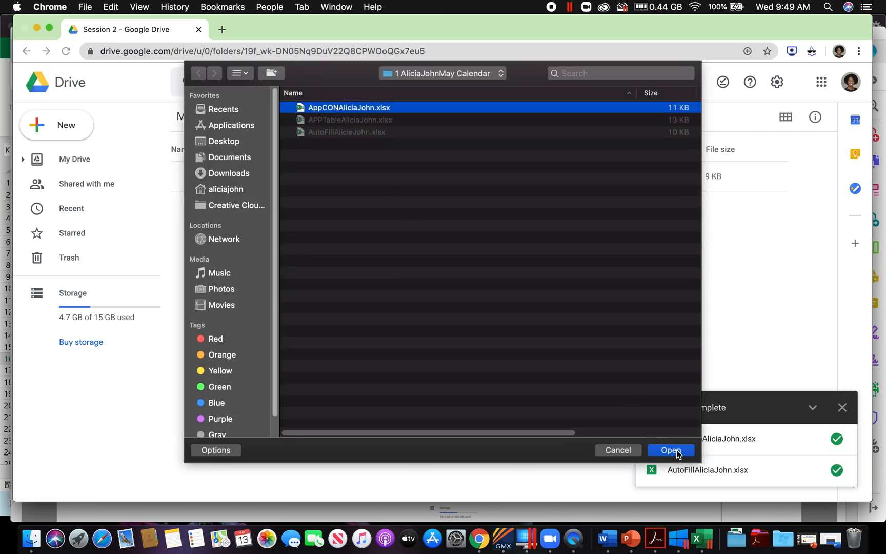
{"action": "left_click", "coordinate": [671, 449]}
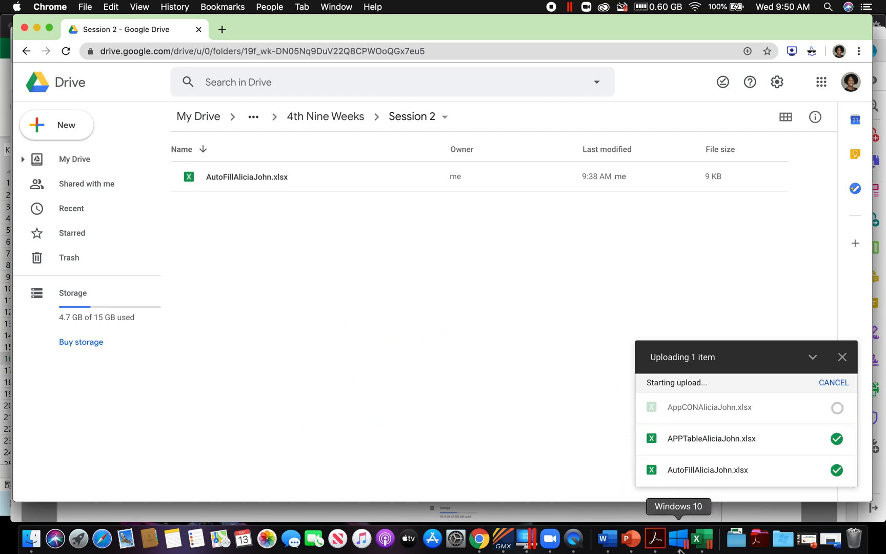
Step: Check the Friday 5/15 session in the calendar PDF in Acrobat, and go to page 56 of the Excel student workbook PDF
{"action": "left_click", "coordinate": [652, 548]}
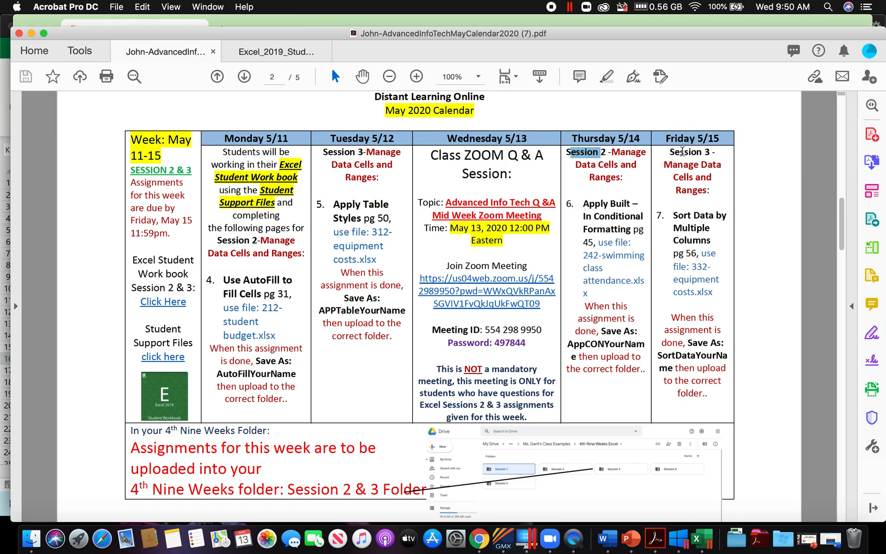
{"action": "left_click_drag", "start_coordinate": [670, 152], "coordinate": [711, 152]}
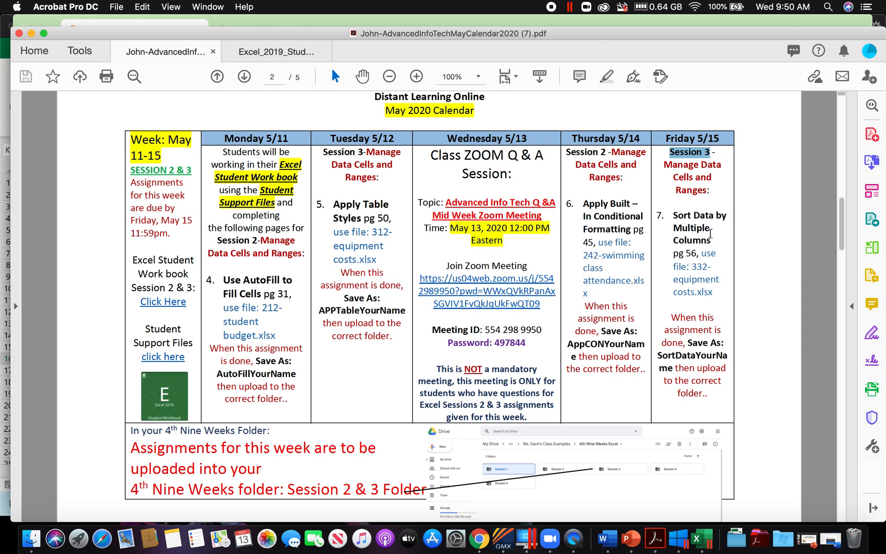
{"action": "left_click", "coordinate": [244, 47]}
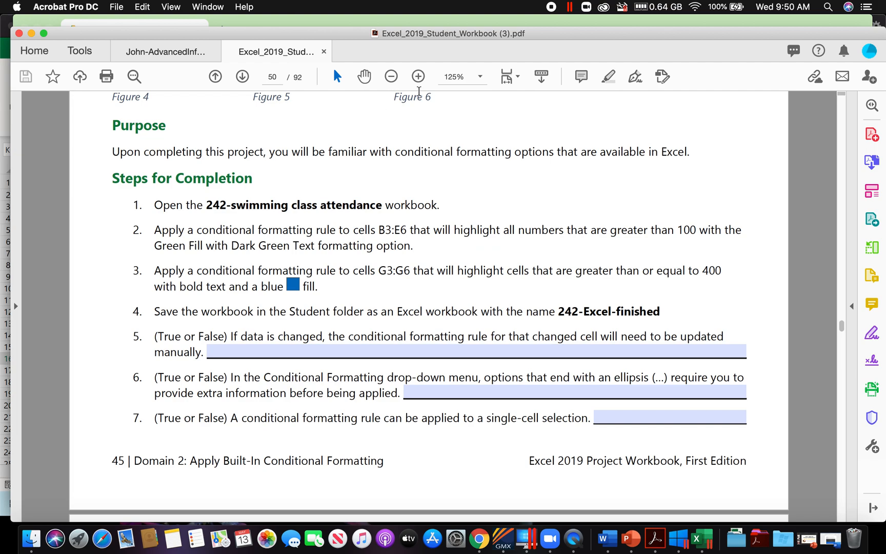
{"action": "left_click", "coordinate": [277, 81]}
{"action": "key", "text": "BackSpace"}
{"action": "type", "text": "6"}
{"action": "key", "text": "Return"}
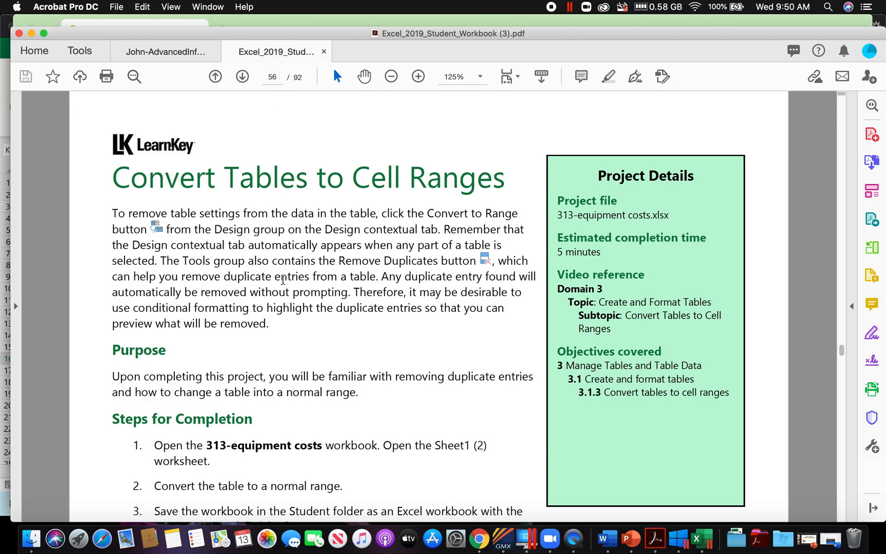
Step: Find the Sort Data by Multiple Columns project in the workbook PDF, going by the printed footer page number 56
{"action": "scroll", "coordinate": [282, 196], "scroll_direction": "down", "scroll_amount": 20}
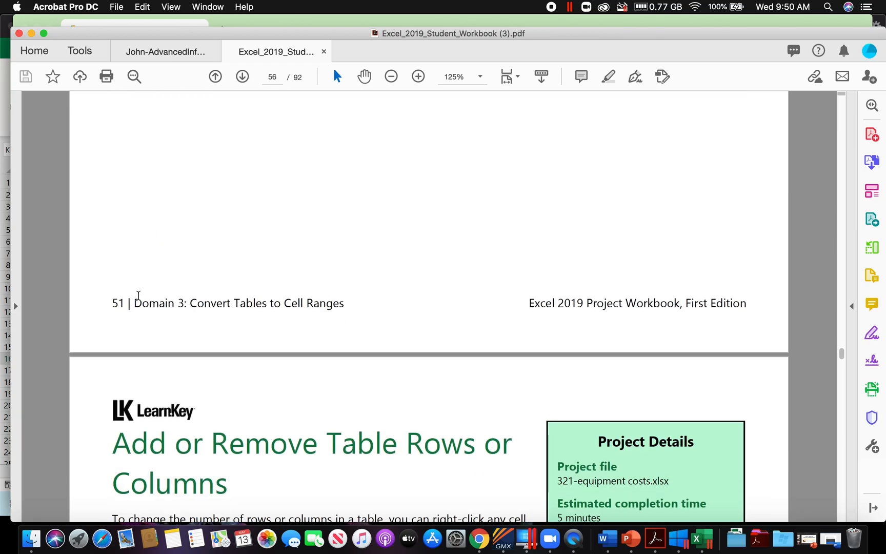
{"action": "left_click_drag", "start_coordinate": [112, 302], "coordinate": [174, 303]}
{"action": "scroll", "coordinate": [330, 293], "scroll_direction": "down", "scroll_amount": 2}
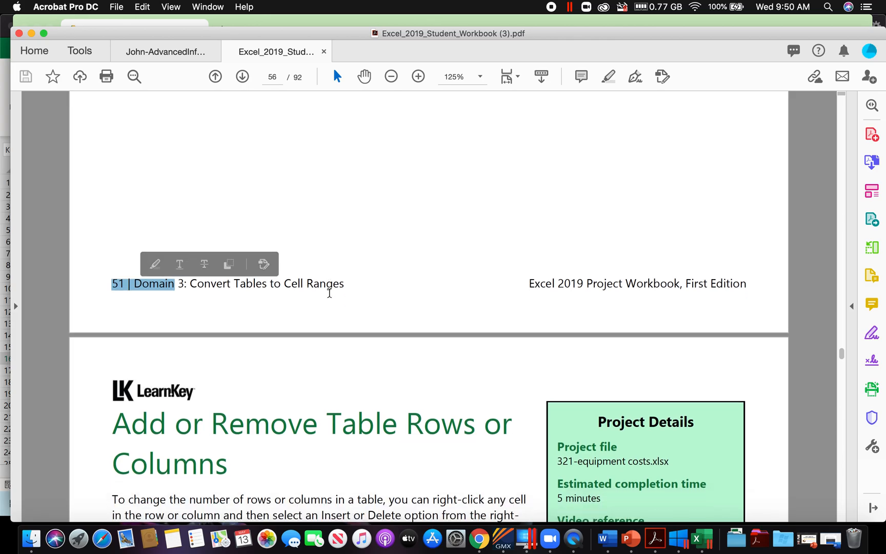
{"action": "scroll", "coordinate": [329, 294], "scroll_direction": "down", "scroll_amount": 20}
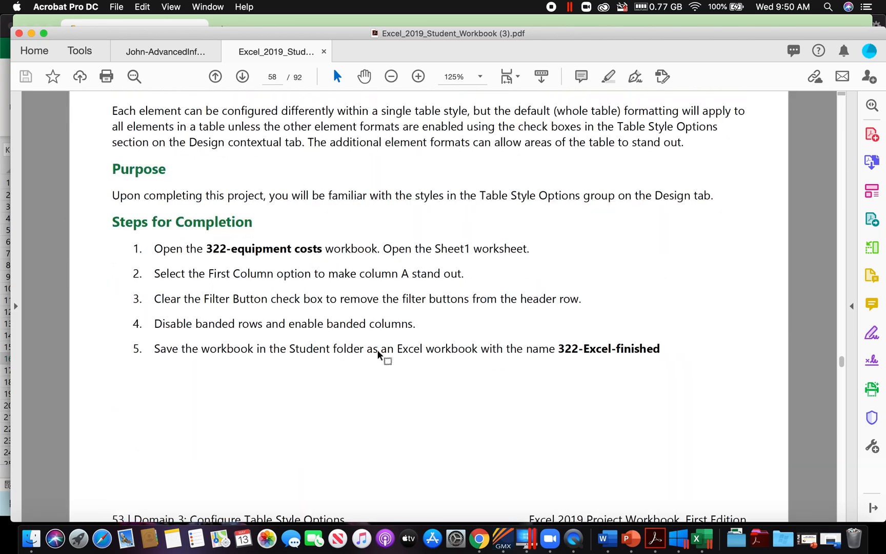
{"action": "scroll", "coordinate": [379, 354], "scroll_direction": "down", "scroll_amount": 20}
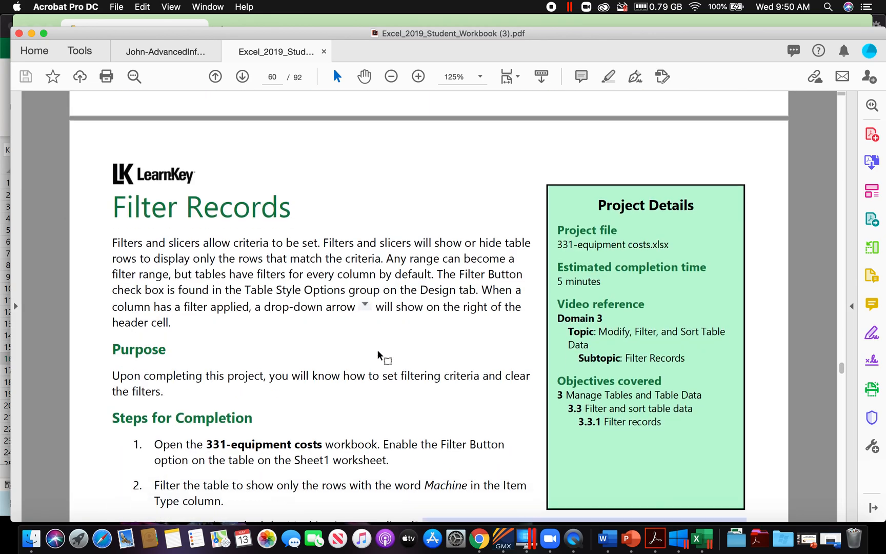
{"action": "scroll", "coordinate": [379, 354], "scroll_direction": "down", "scroll_amount": 20}
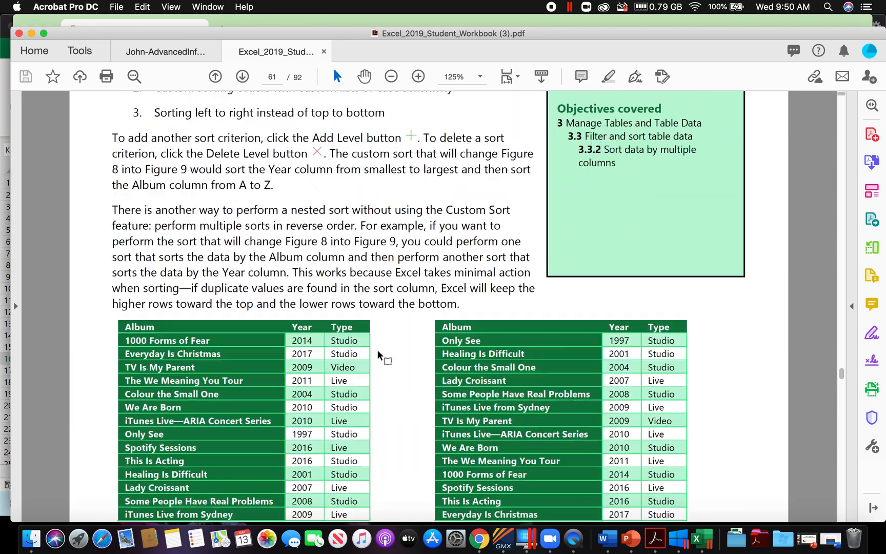
{"action": "scroll", "coordinate": [379, 354], "scroll_direction": "down", "scroll_amount": 15}
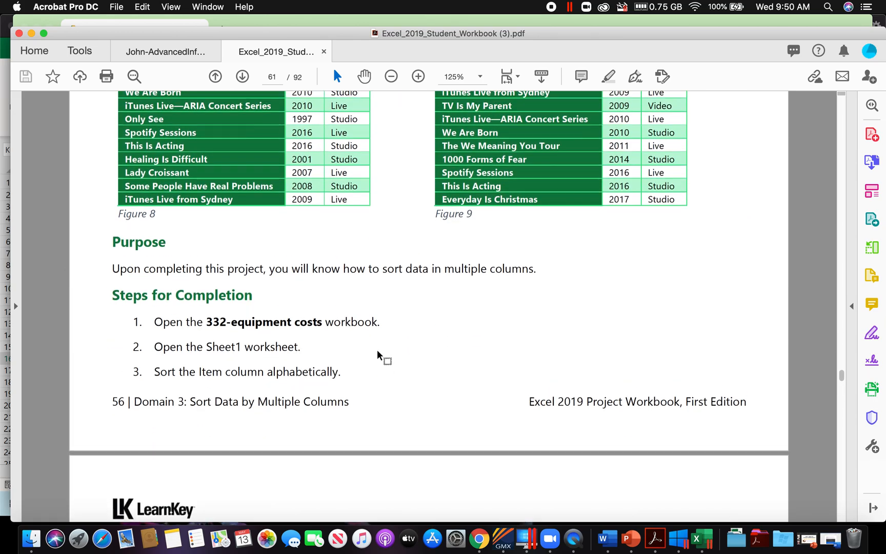
{"action": "scroll", "coordinate": [380, 357], "scroll_direction": "up", "scroll_amount": 20}
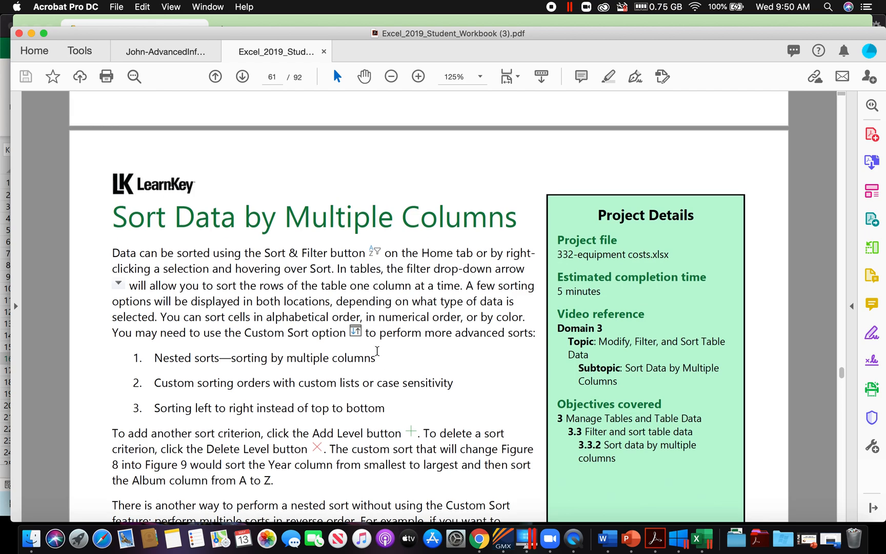
{"action": "scroll", "coordinate": [377, 351], "scroll_direction": "up", "scroll_amount": 1}
{"action": "left_click_drag", "start_coordinate": [116, 228], "coordinate": [434, 240]}
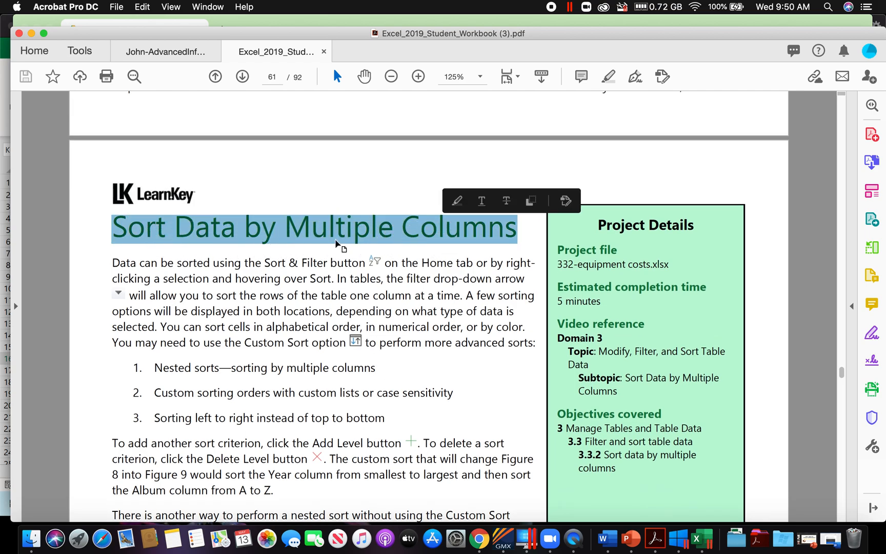
{"action": "left_click", "coordinate": [116, 51]}
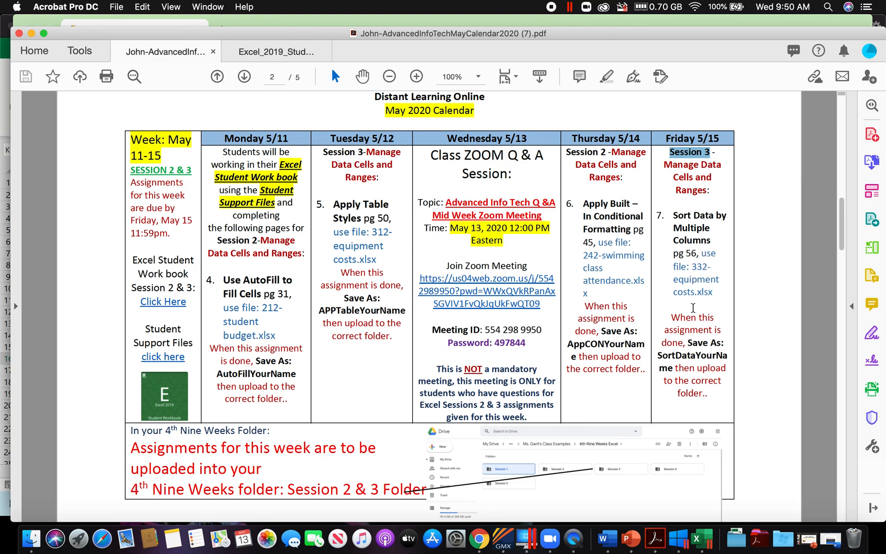
{"action": "left_click", "coordinate": [276, 52]}
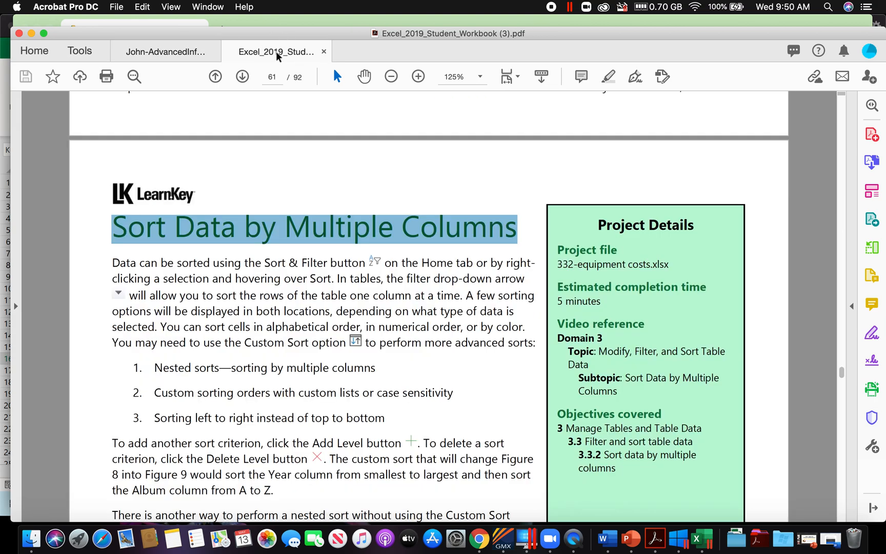
{"action": "scroll", "coordinate": [322, 327], "scroll_direction": "down", "scroll_amount": 15}
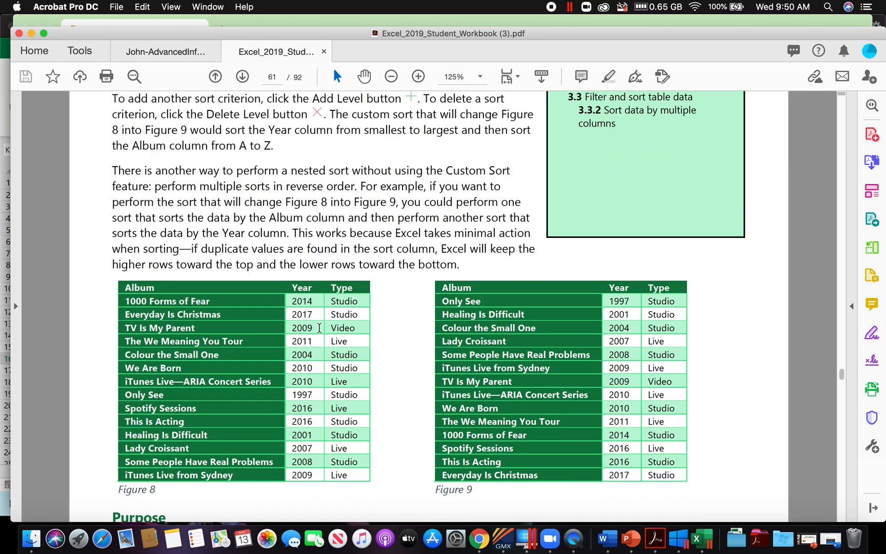
{"action": "scroll", "coordinate": [319, 328], "scroll_direction": "down", "scroll_amount": 2}
{"action": "scroll", "coordinate": [320, 333], "scroll_direction": "up", "scroll_amount": 1}
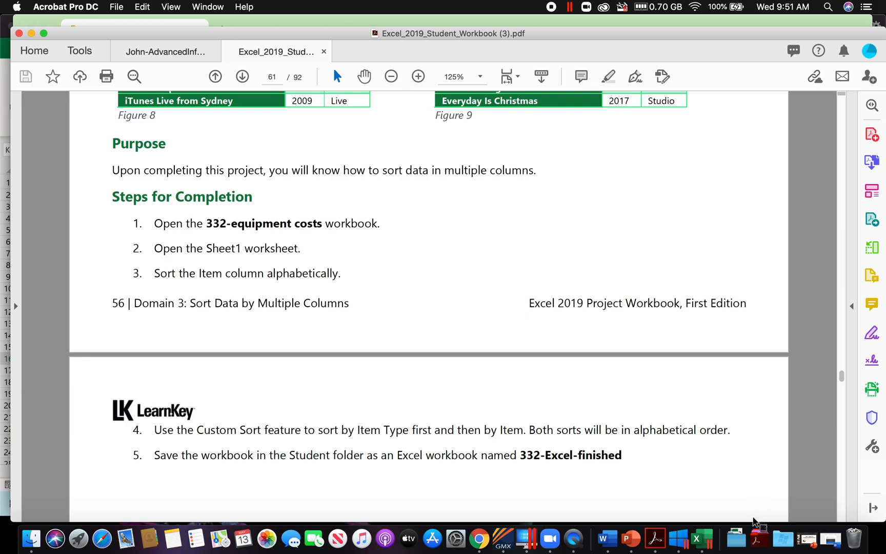
Step: Follow the calendar's Student Support Files link to Google Drive and open the Student Files Session 3 folder
{"action": "left_click", "coordinate": [705, 544]}
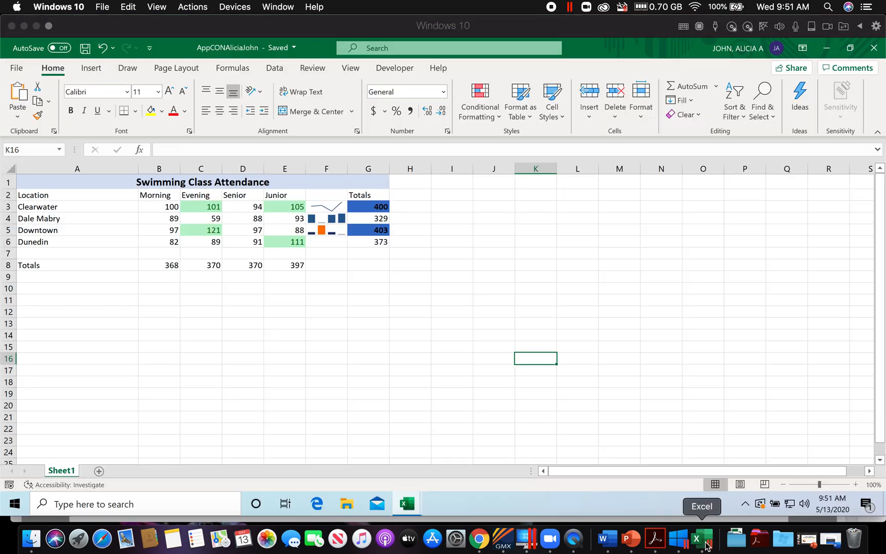
{"action": "left_click", "coordinate": [18, 69]}
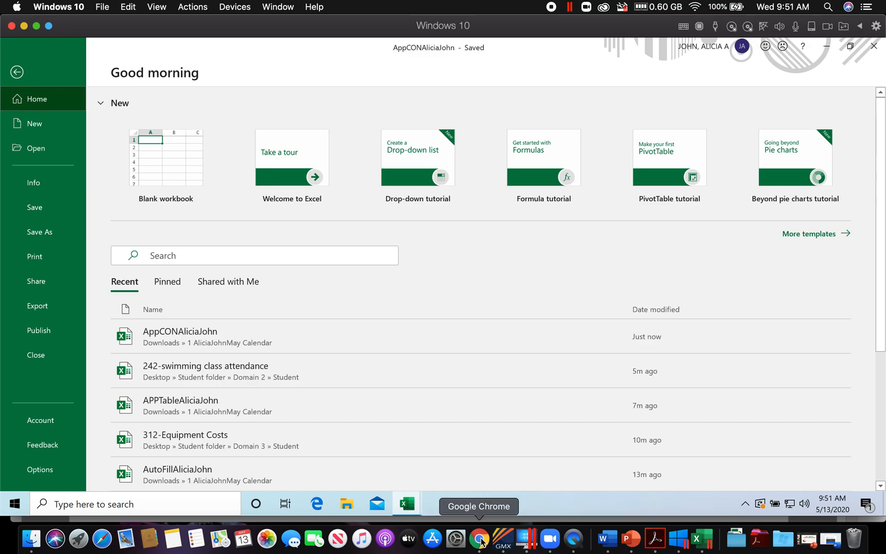
{"action": "left_click", "coordinate": [655, 539]}
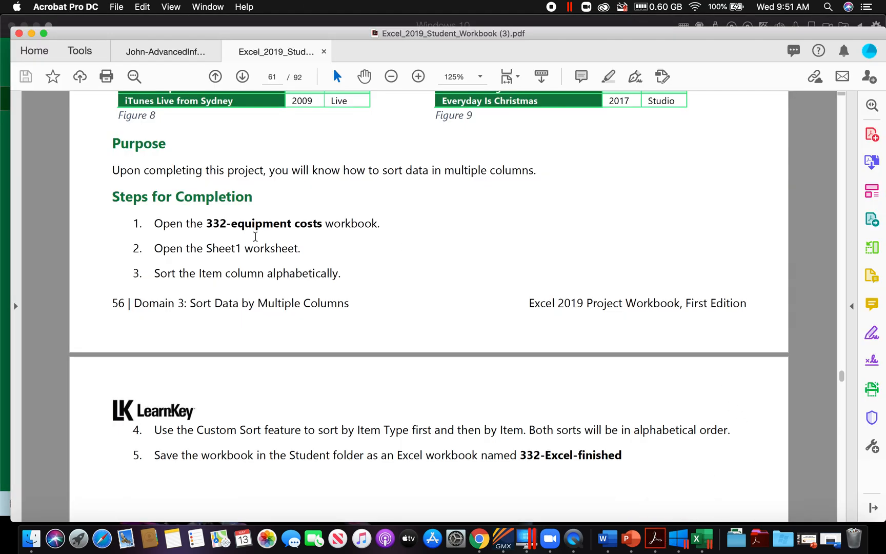
{"action": "left_click", "coordinate": [169, 57]}
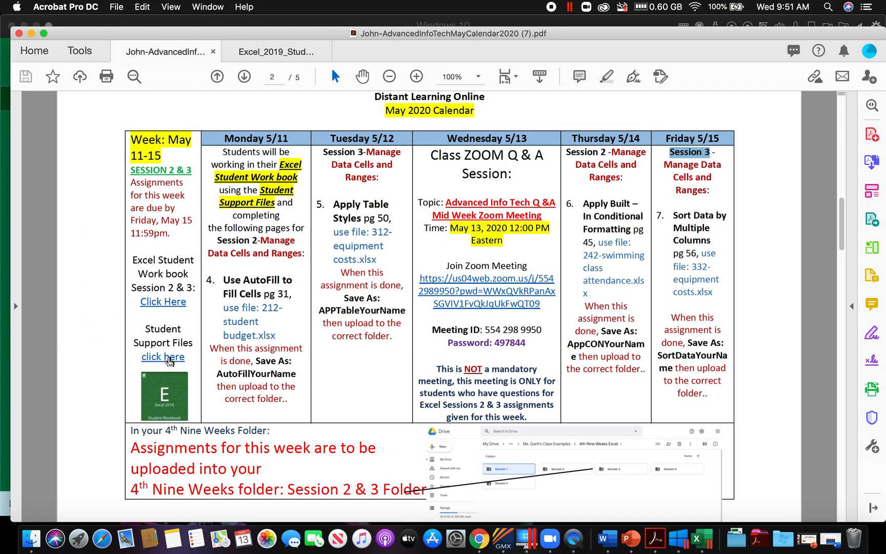
{"action": "left_click", "coordinate": [169, 361]}
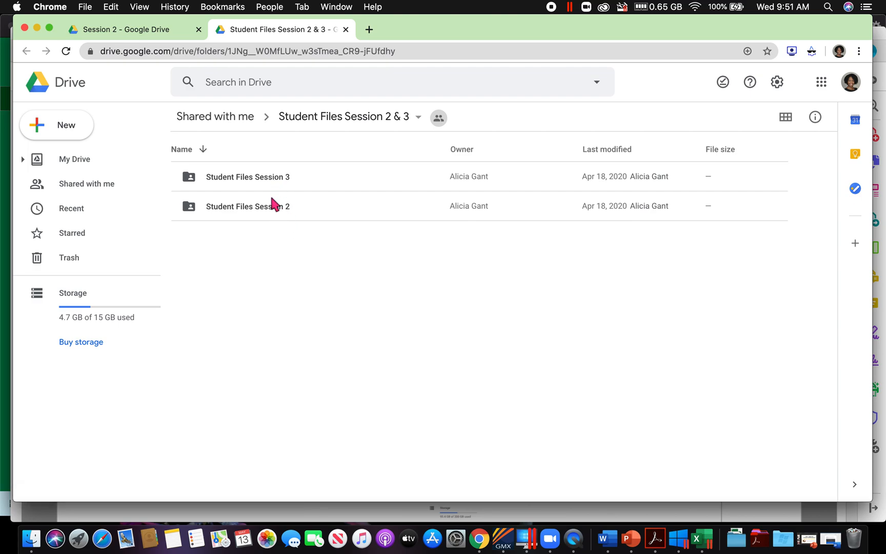
{"action": "double_click", "coordinate": [272, 177]}
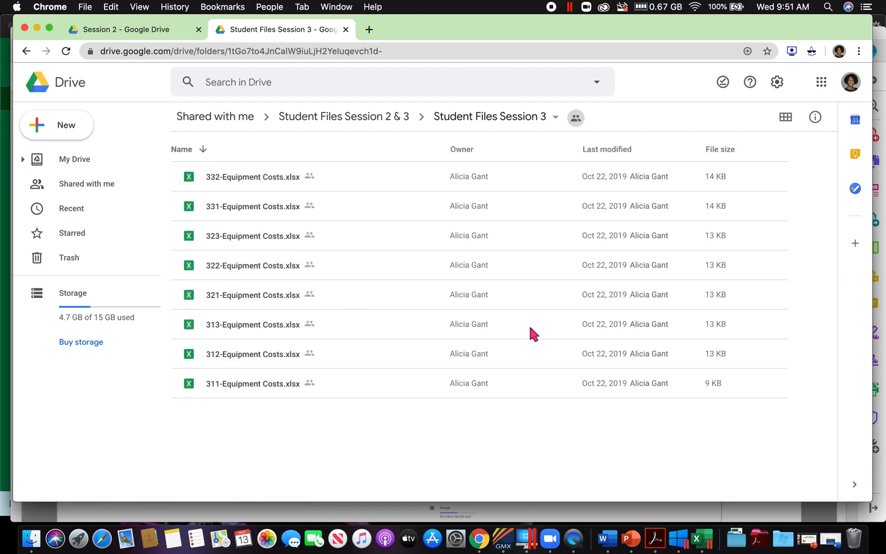
Step: Download 322-Equipment Costs.xlsx and open it in Excel as a sample, closing the workbook and the support files page when done
{"action": "left_click", "coordinate": [251, 270]}
{"action": "right_click", "coordinate": [251, 270]}
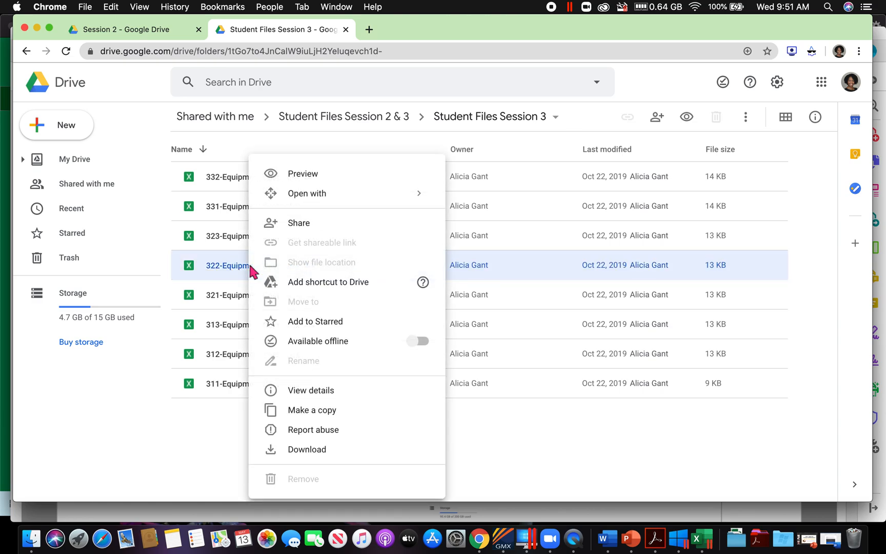
{"action": "left_click", "coordinate": [295, 451]}
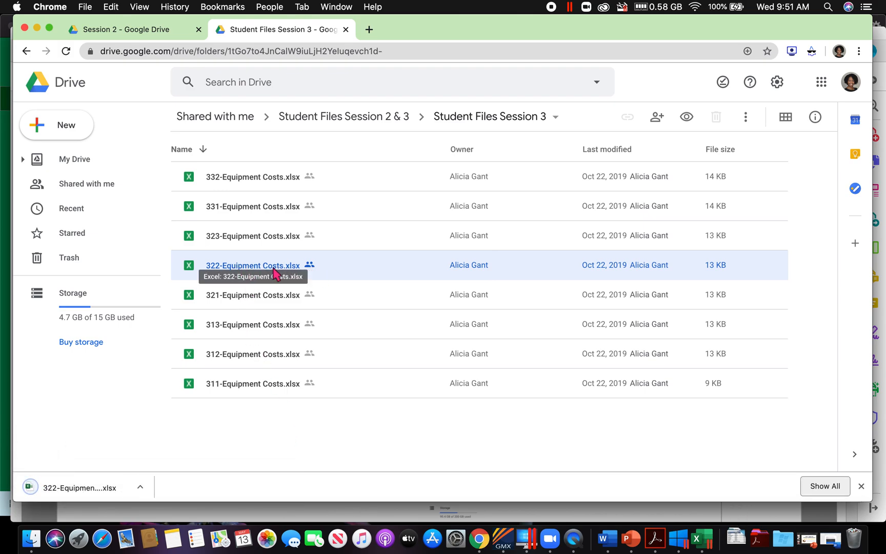
{"action": "left_click", "coordinate": [86, 488]}
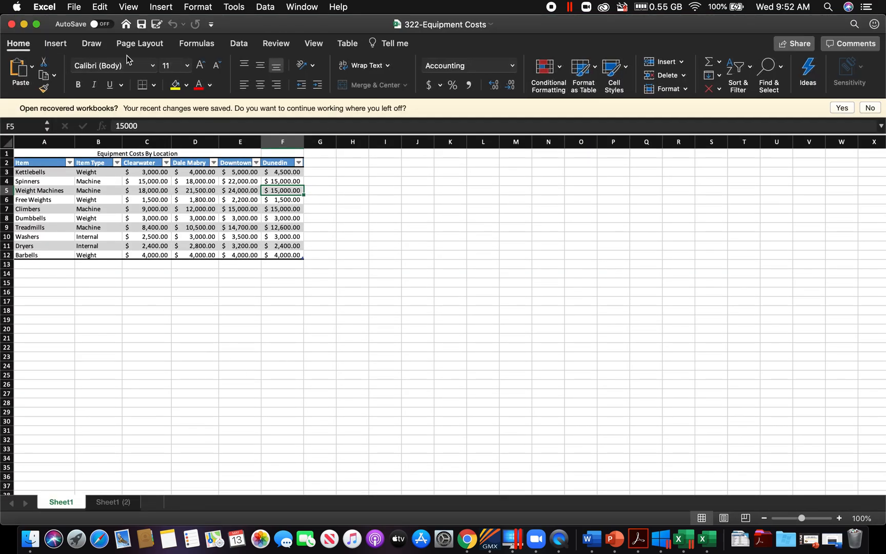
{"action": "left_click", "coordinate": [11, 24]}
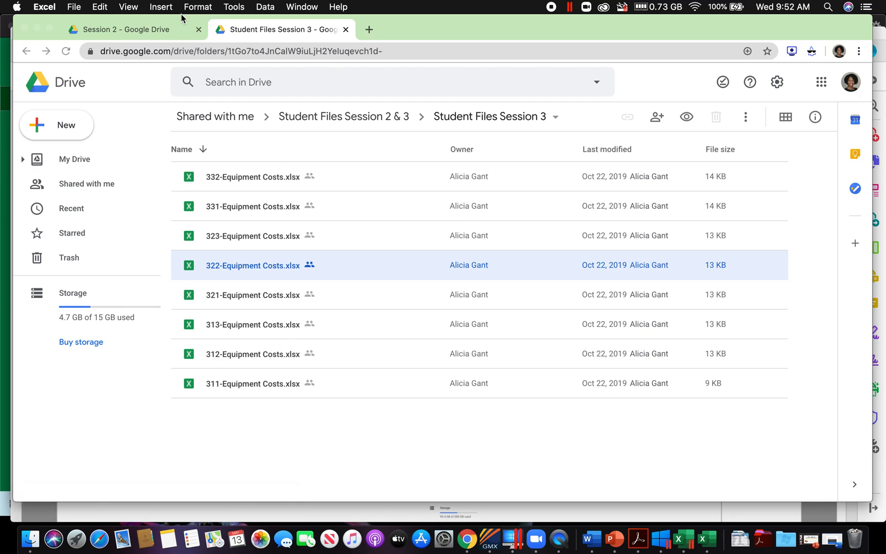
{"action": "left_click", "coordinate": [345, 30]}
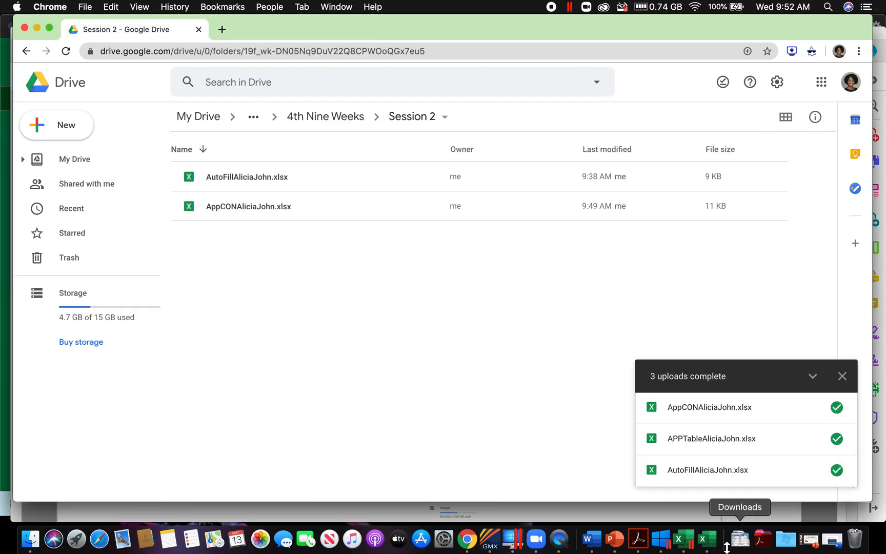
Step: Recheck Friday's instructions in the PDFs, and open the 332-Equipment Costs workbook from the Domain 3 Student folder in Windows Excel
{"action": "left_click", "coordinate": [632, 543]}
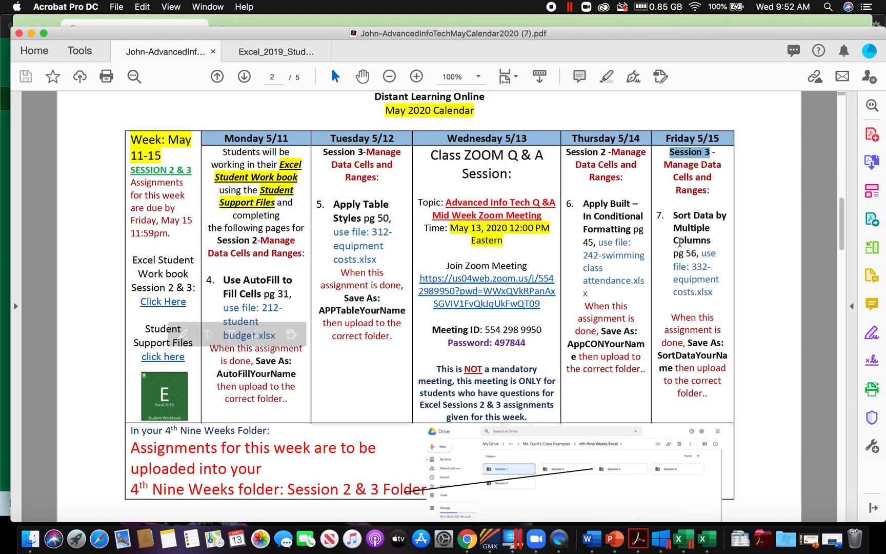
{"action": "left_click", "coordinate": [271, 56]}
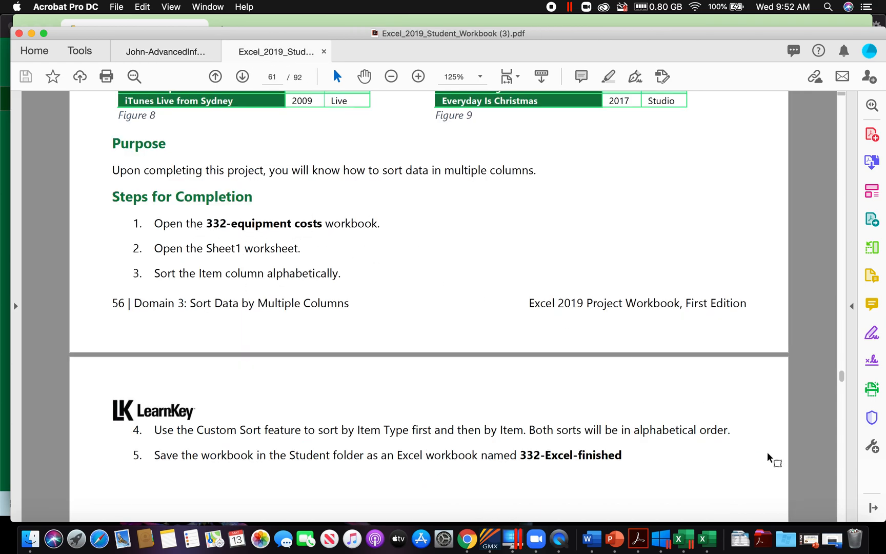
{"action": "left_click", "coordinate": [679, 539]}
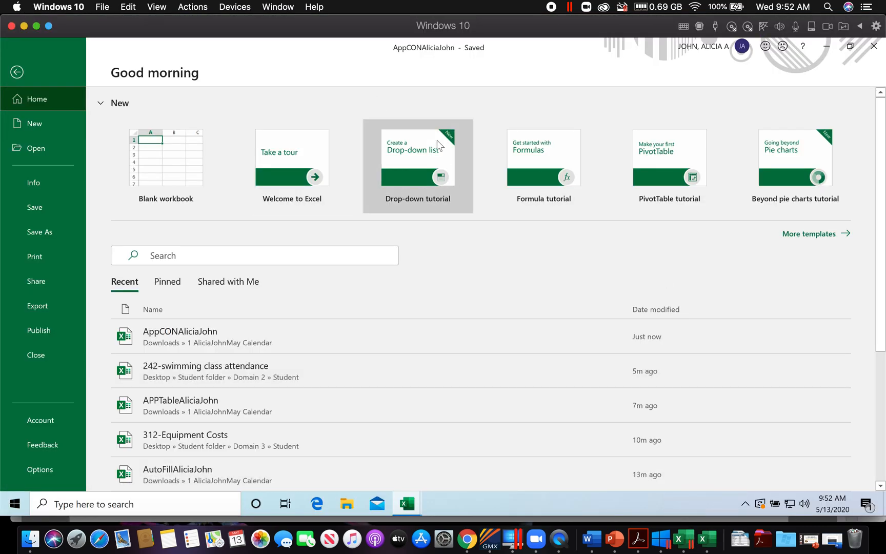
{"action": "left_click", "coordinate": [37, 154]}
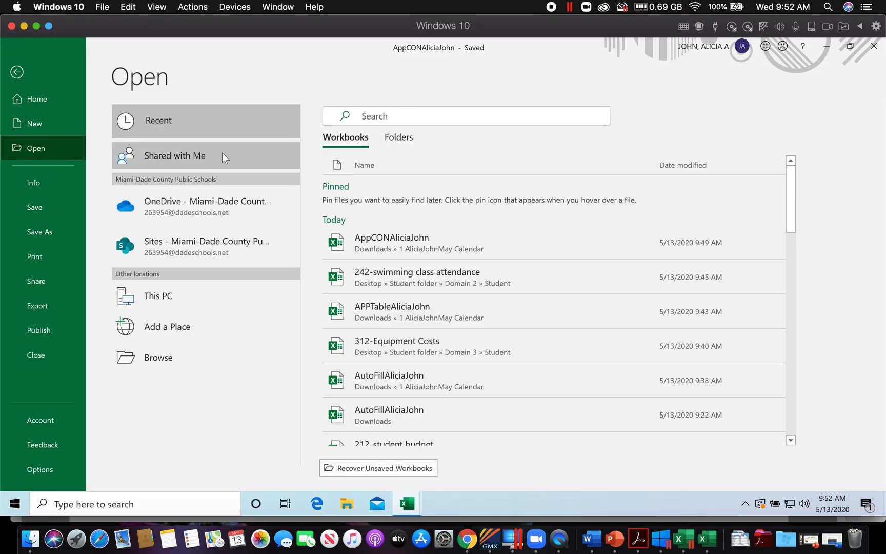
{"action": "left_click", "coordinate": [151, 357]}
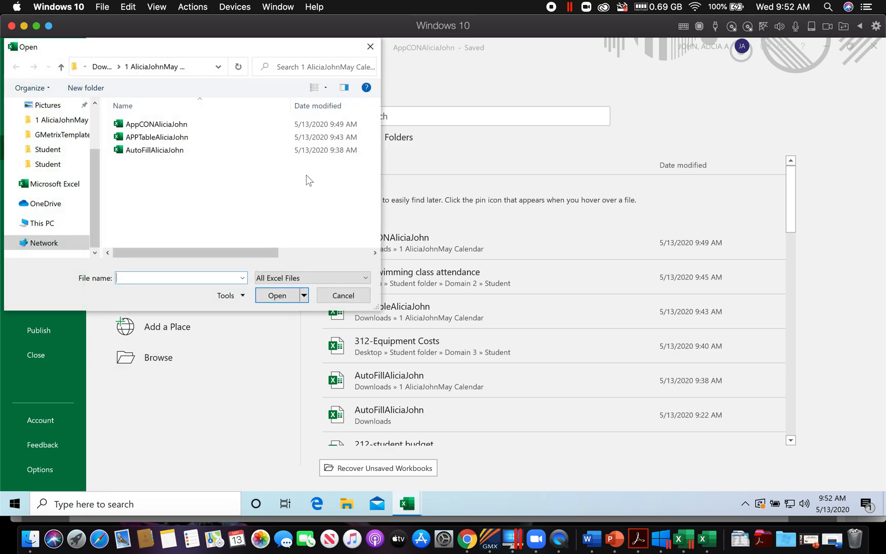
{"action": "left_click", "coordinate": [51, 164]}
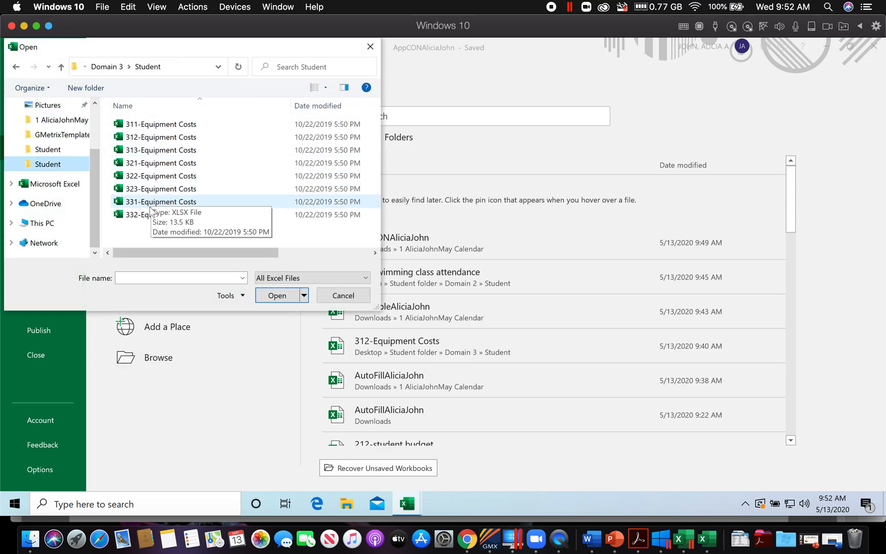
{"action": "left_click", "coordinate": [144, 218]}
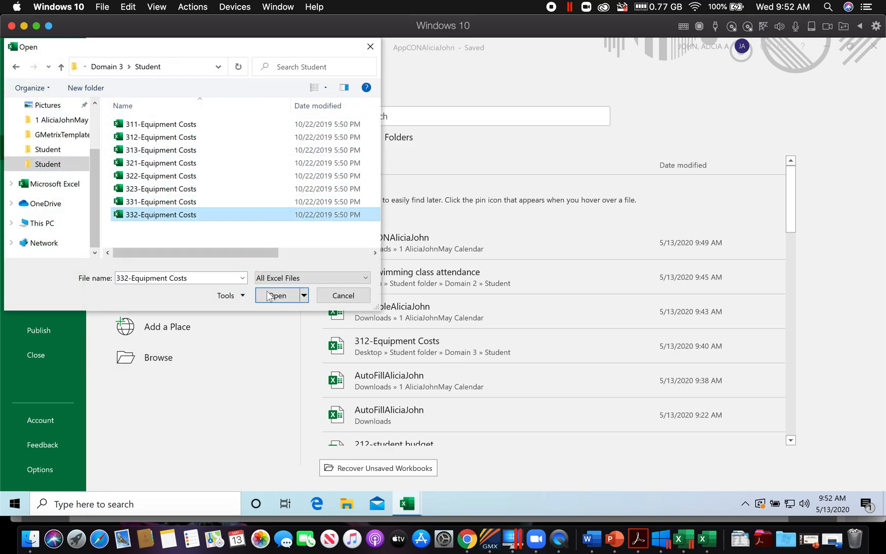
{"action": "left_click", "coordinate": [278, 297]}
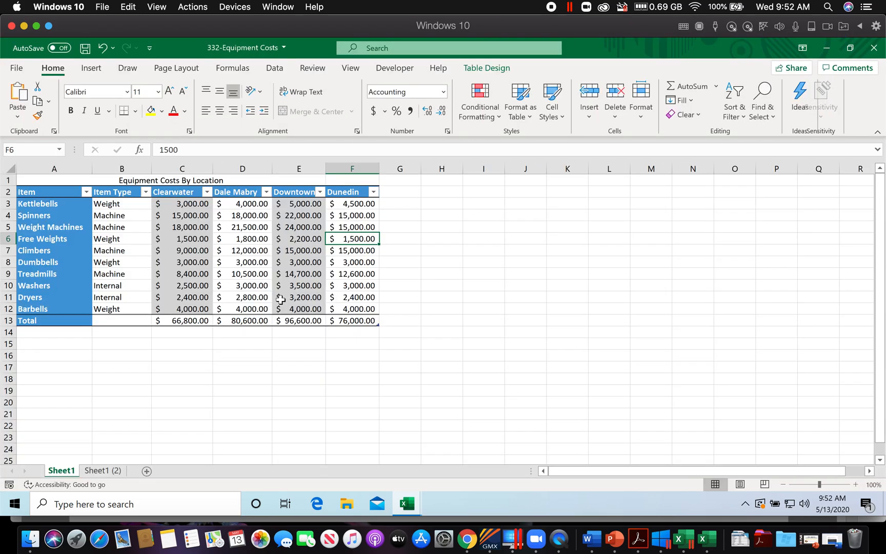
Step: Read the Steps for Completion of Sort Data by Multiple Columns in the workbook PDF, and return to the 332-Equipment Costs workbook in Excel
{"action": "left_click", "coordinate": [638, 538]}
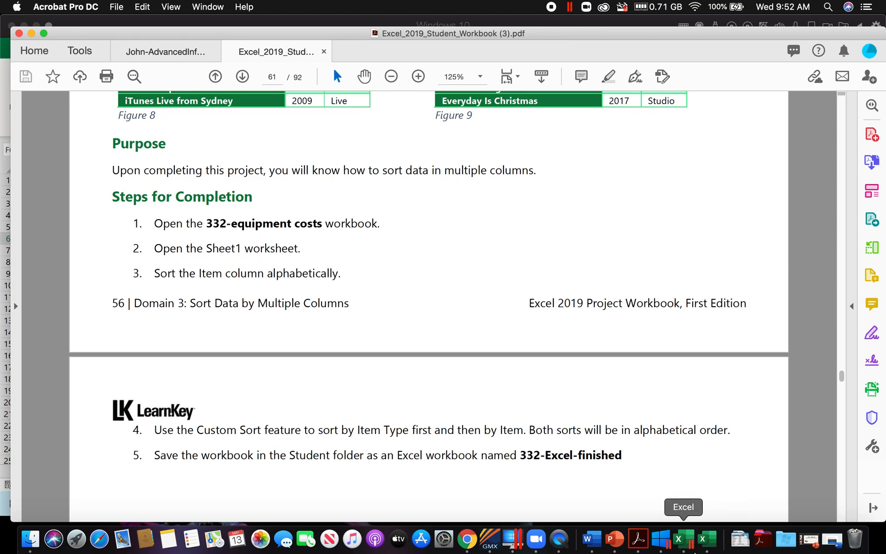
{"action": "left_click", "coordinate": [693, 548]}
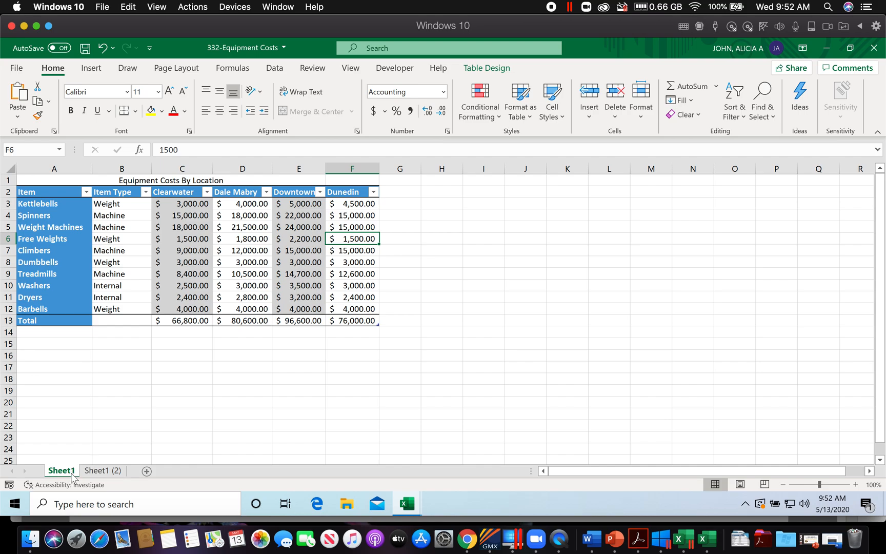
{"action": "left_click", "coordinate": [638, 539]}
{"action": "scroll", "coordinate": [265, 308], "scroll_direction": "down", "scroll_amount": 2}
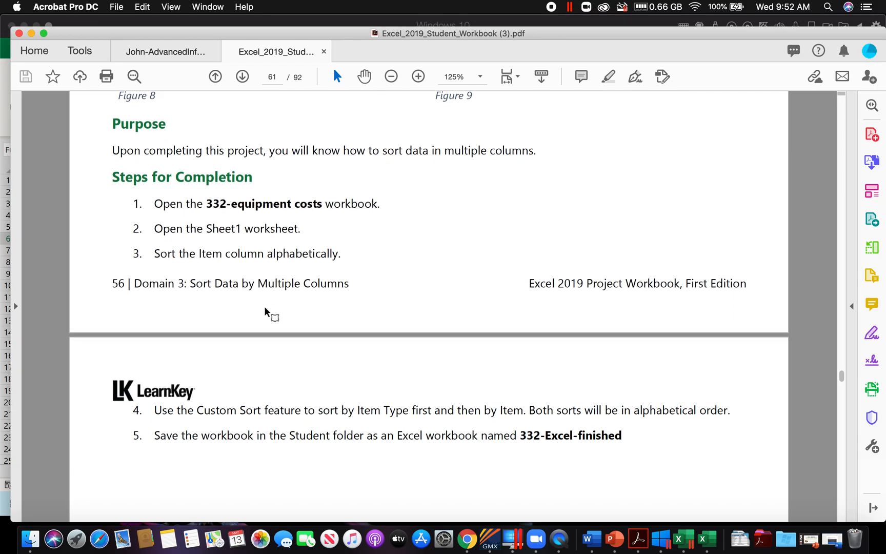
{"action": "scroll", "coordinate": [264, 308], "scroll_direction": "down", "scroll_amount": 1}
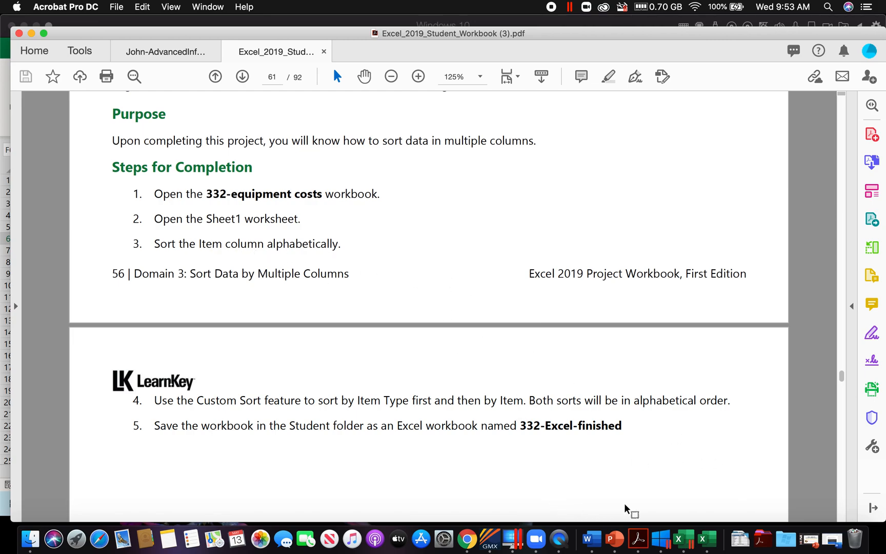
{"action": "left_click", "coordinate": [678, 540]}
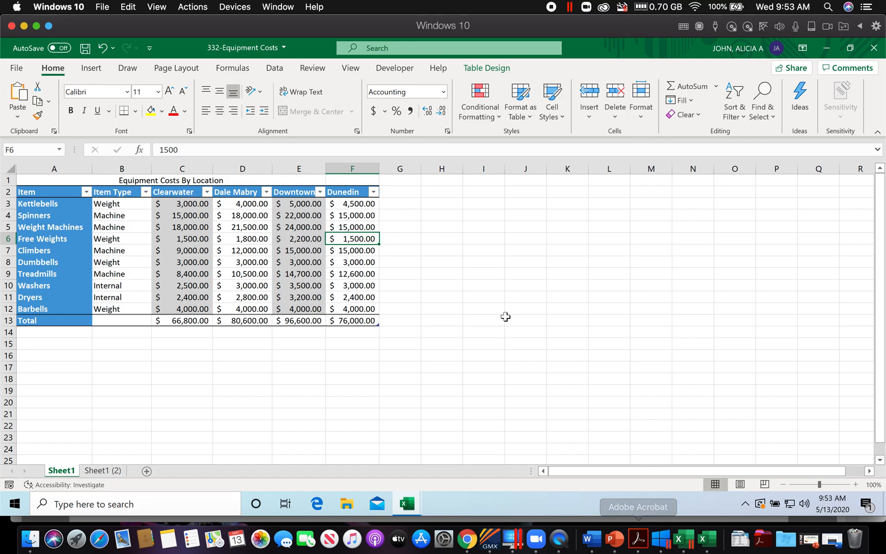
Step: Sort the equipment table on Sheet1 by the Item Type column from A to Z
{"action": "left_click", "coordinate": [122, 168]}
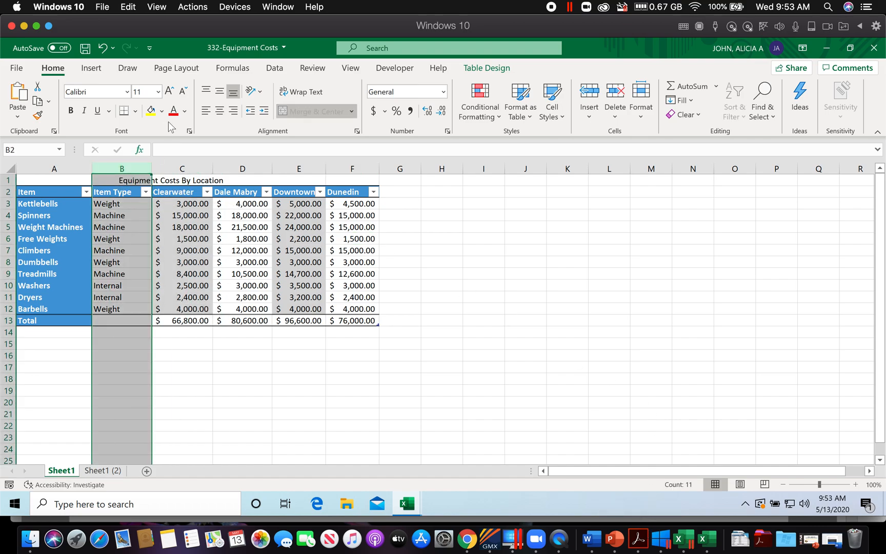
{"action": "left_click", "coordinate": [279, 72]}
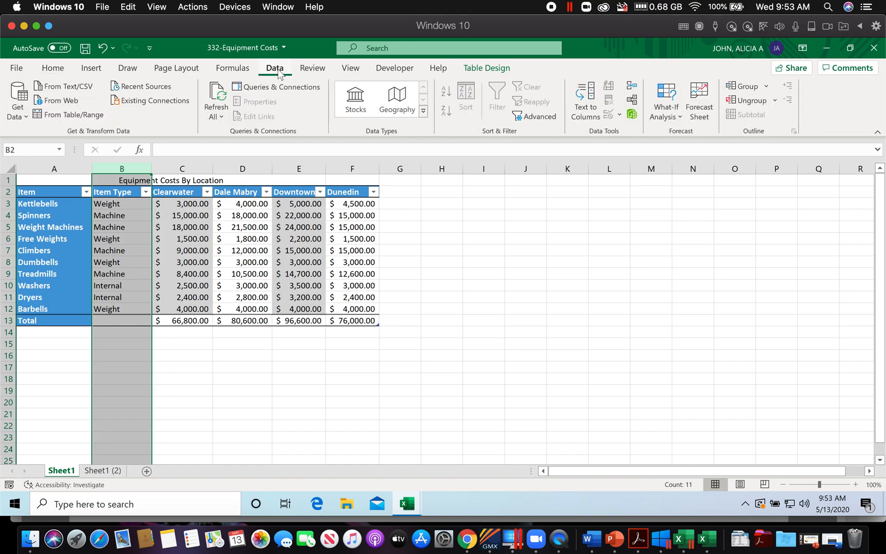
{"action": "left_click", "coordinate": [115, 238]}
{"action": "left_click", "coordinate": [145, 193]}
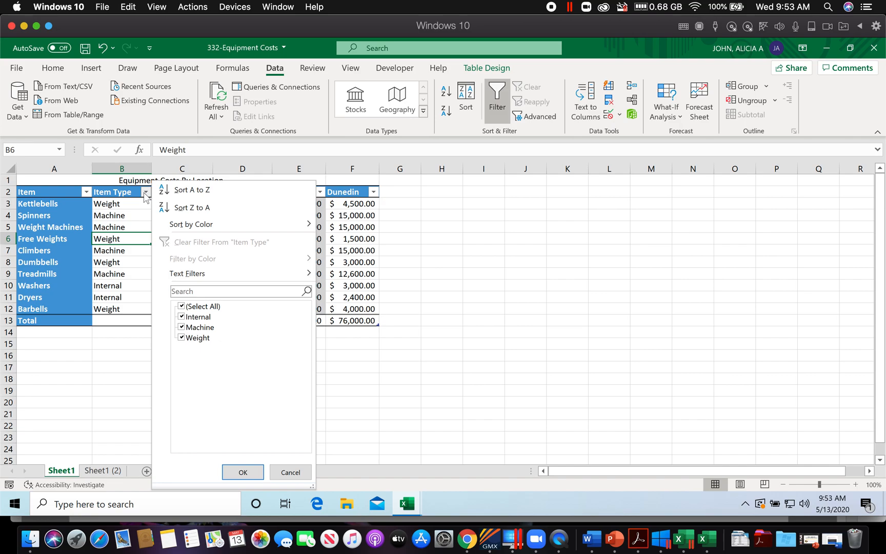
{"action": "left_click", "coordinate": [105, 370]}
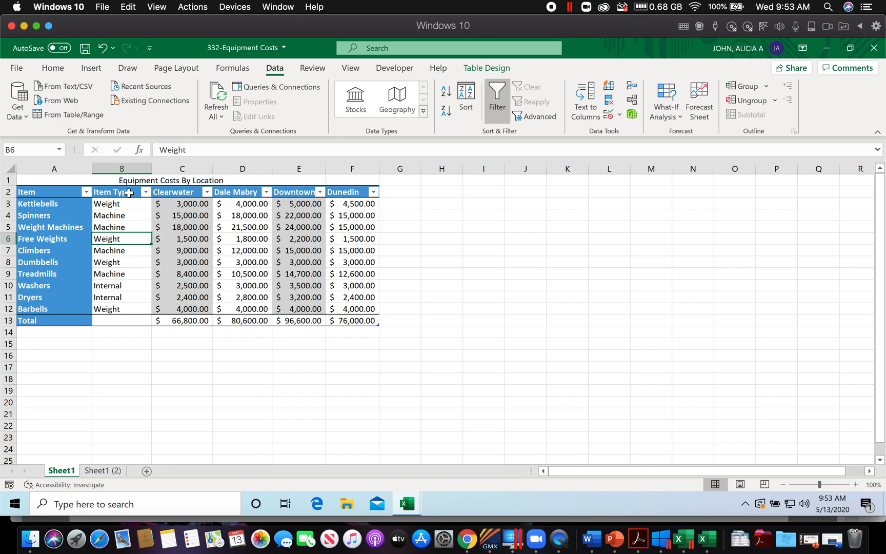
{"action": "left_click", "coordinate": [146, 193]}
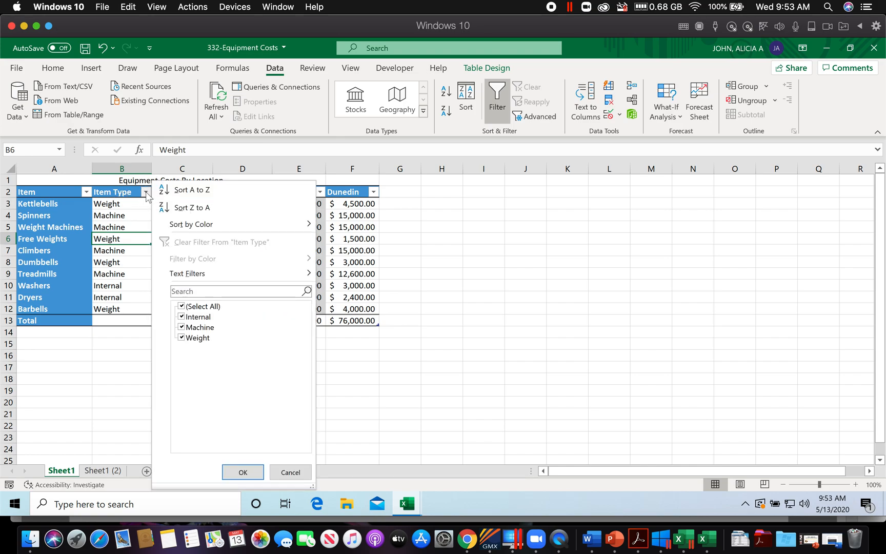
{"action": "left_click", "coordinate": [193, 190]}
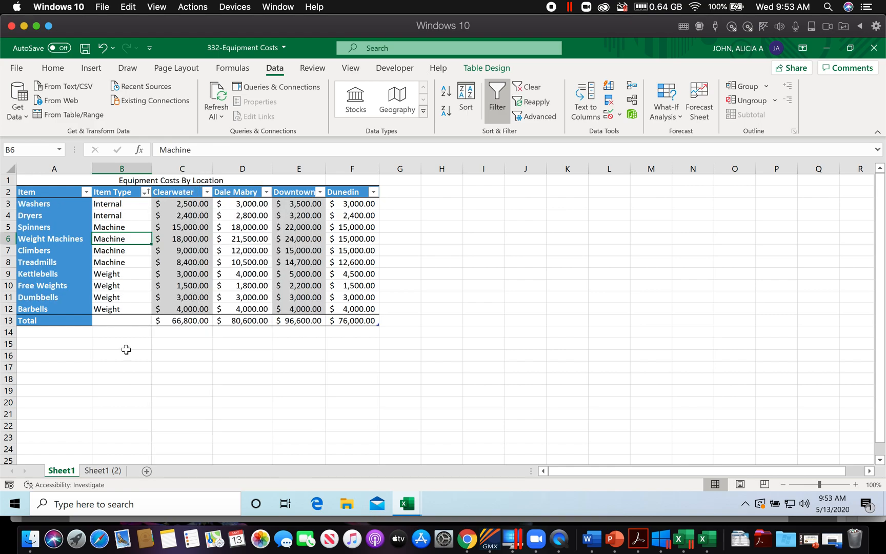
Step: Recheck the Custom Sort instruction in the workbook PDF, and toggle the equipment table's filter off and back on in Excel
{"action": "left_click", "coordinate": [638, 538]}
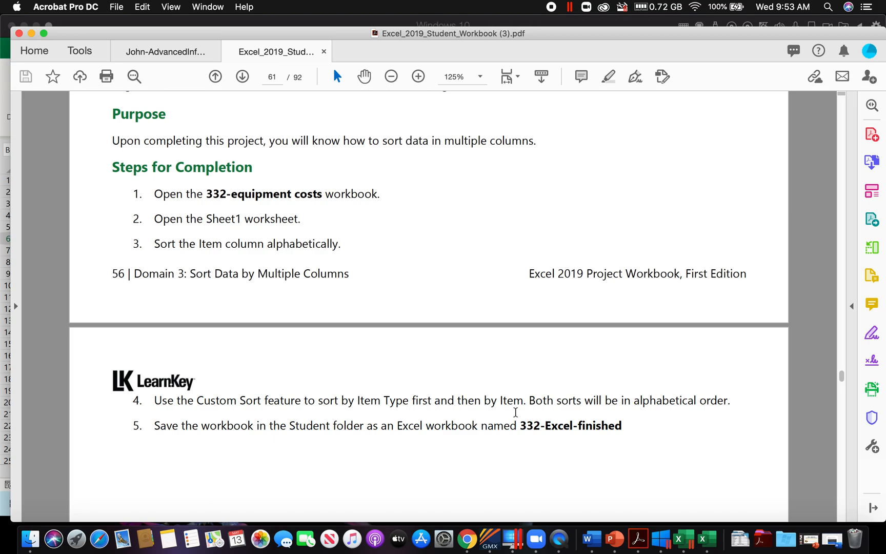
{"action": "left_click", "coordinate": [690, 543]}
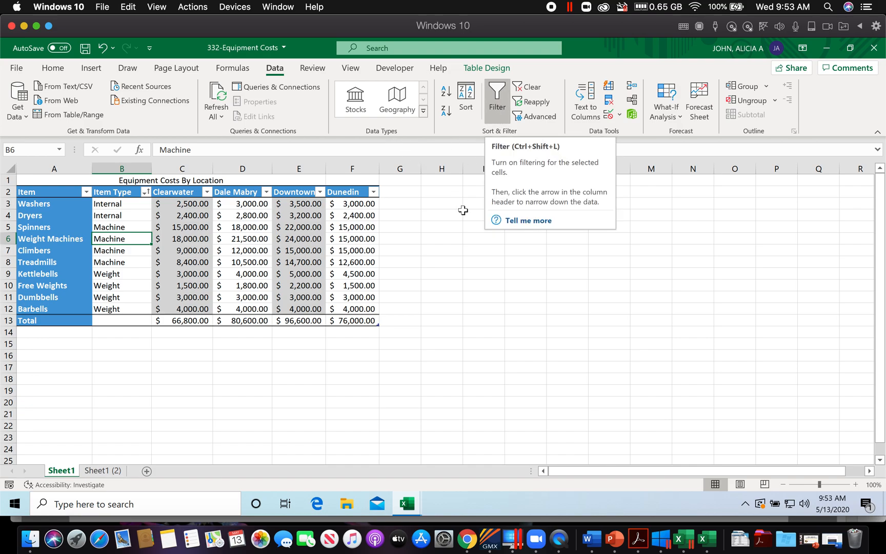
{"action": "left_click", "coordinate": [498, 106]}
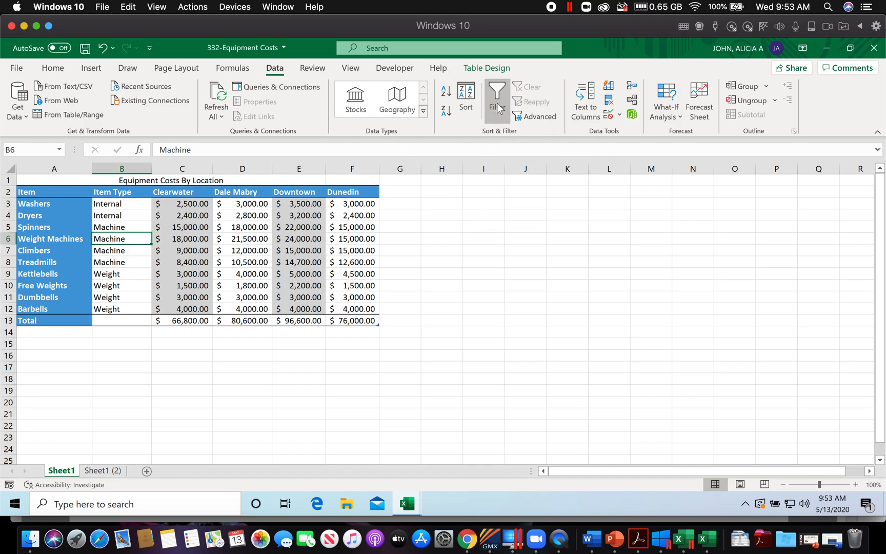
{"action": "left_click", "coordinate": [497, 105]}
Step: Apply a custom sort to the equipment table by Item Type and then by Item, both on cell values from A to Z
{"action": "left_click", "coordinate": [466, 101]}
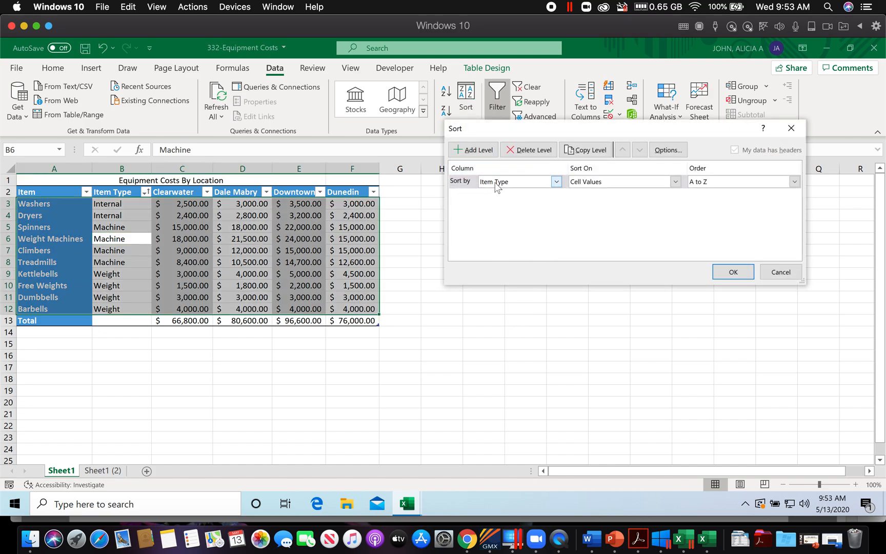
{"action": "left_click", "coordinate": [556, 182]}
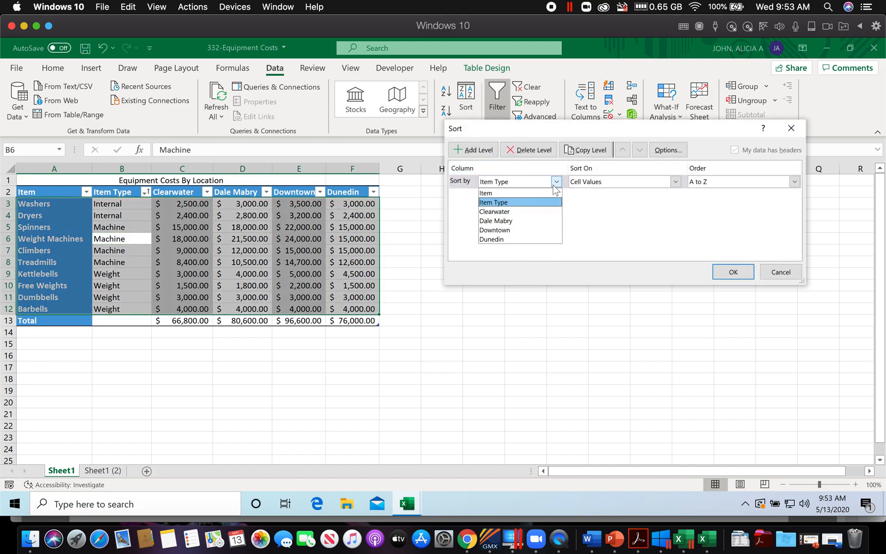
{"action": "left_click", "coordinate": [532, 202]}
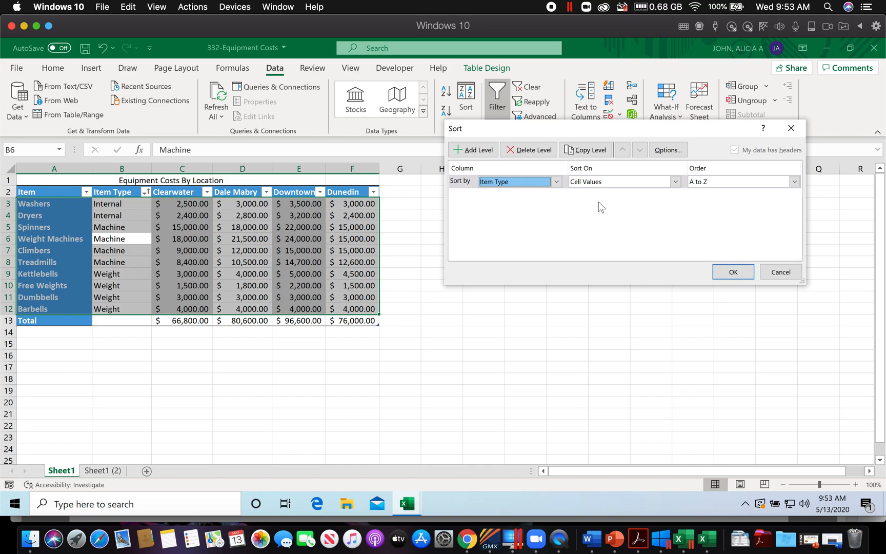
{"action": "left_click", "coordinate": [468, 153]}
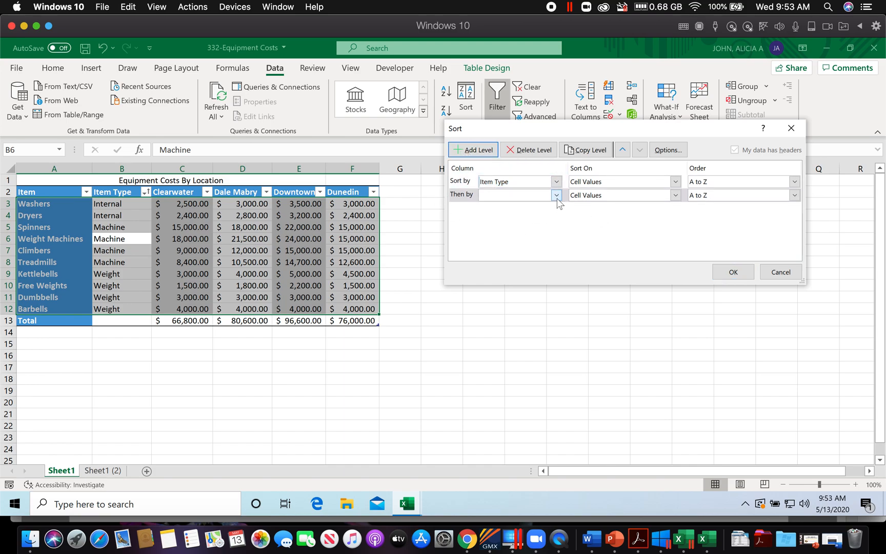
{"action": "left_click", "coordinate": [557, 196]}
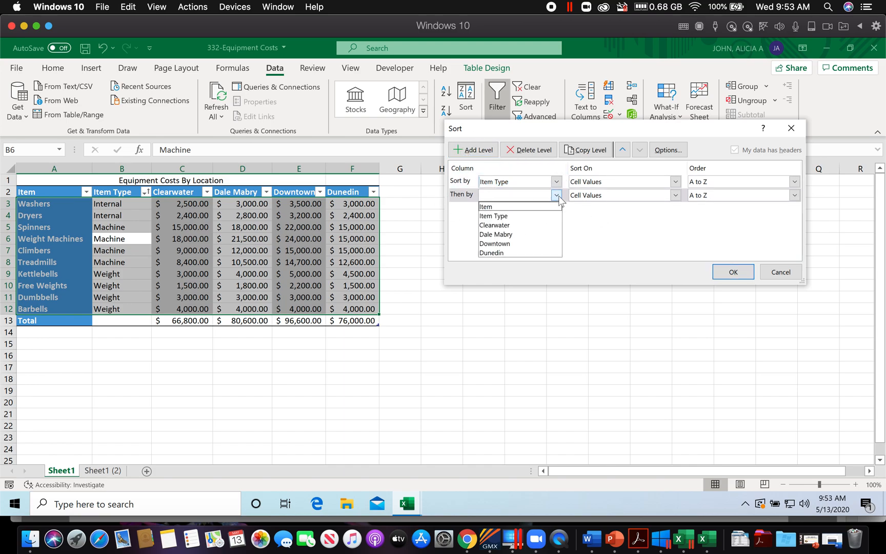
{"action": "left_click", "coordinate": [489, 208]}
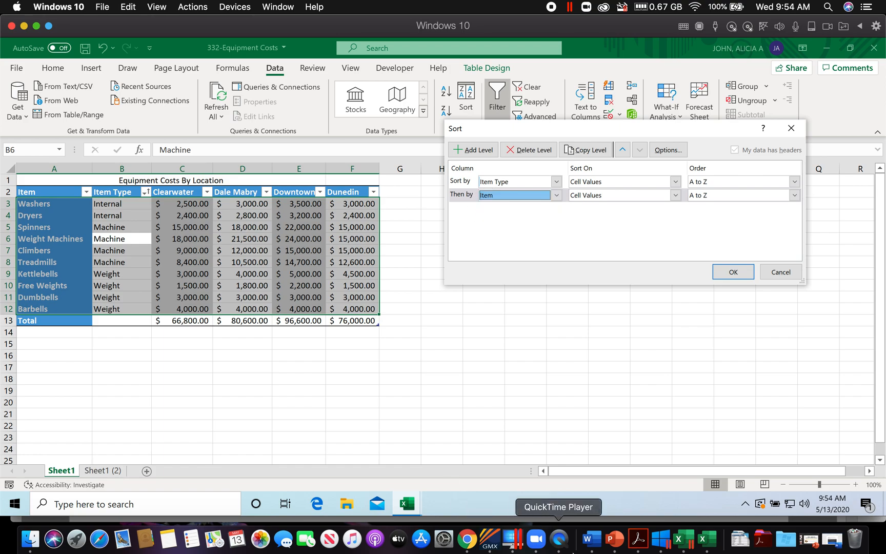
{"action": "left_click", "coordinate": [639, 538]}
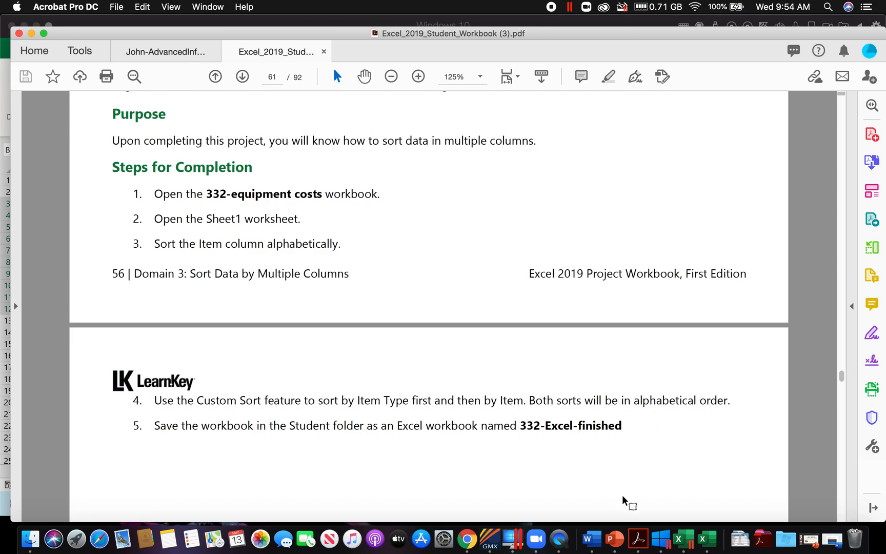
{"action": "left_click", "coordinate": [679, 539]}
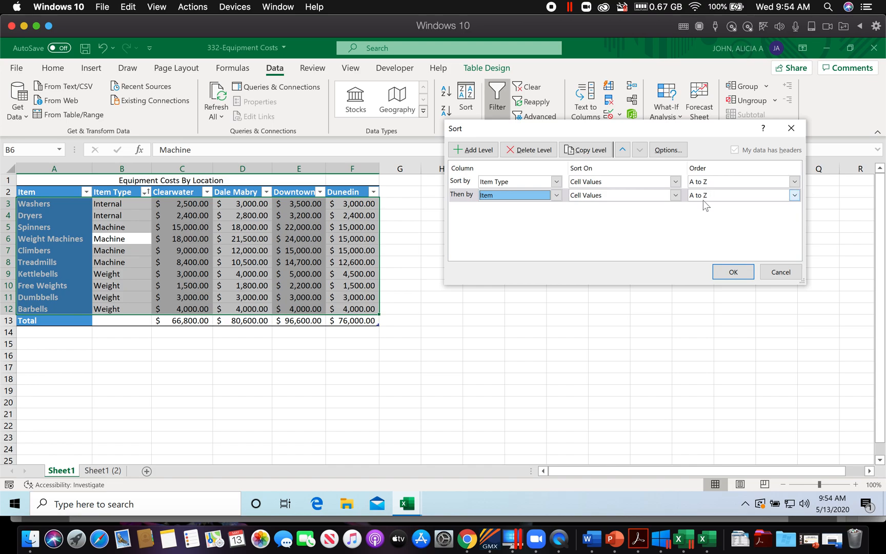
{"action": "left_click", "coordinate": [731, 273]}
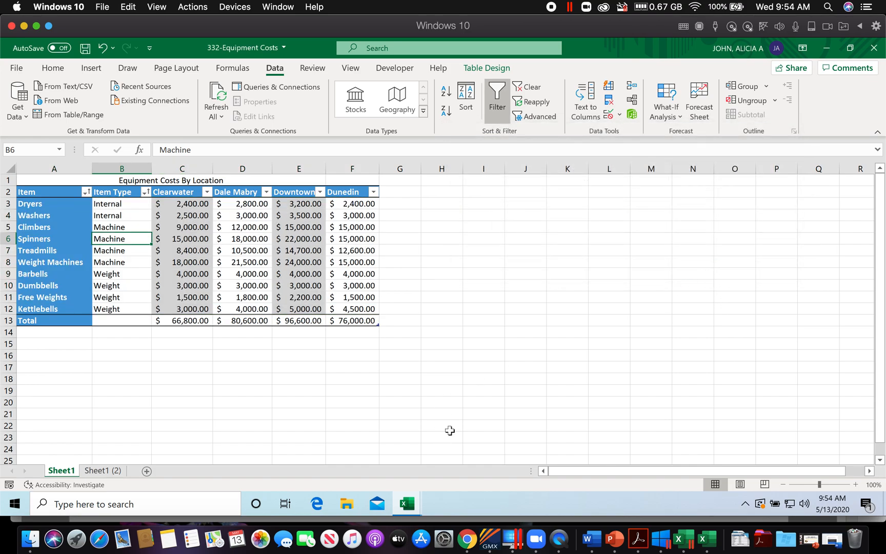
Step: Review the project details and Steps for Completion of Sort Data by Multiple Columns in the workbook PDF
{"action": "left_click", "coordinate": [639, 544]}
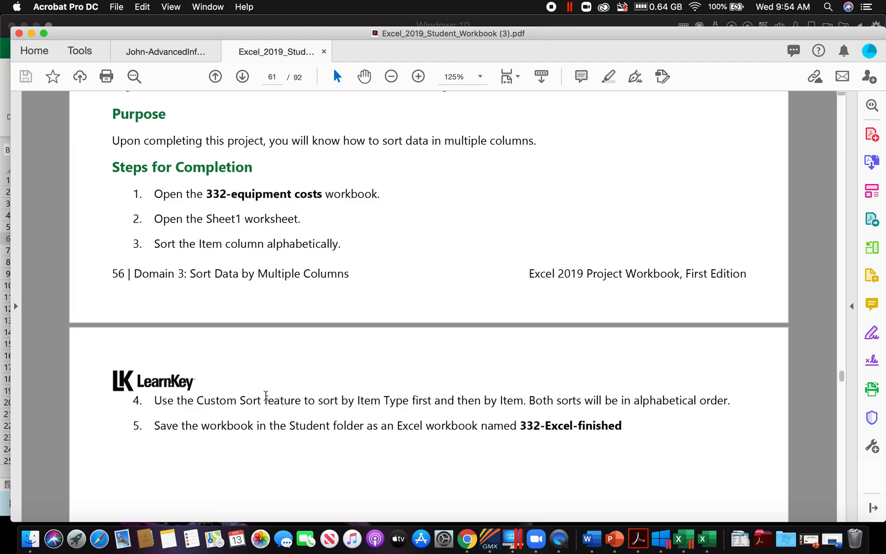
{"action": "scroll", "coordinate": [415, 385], "scroll_direction": "up", "scroll_amount": 15}
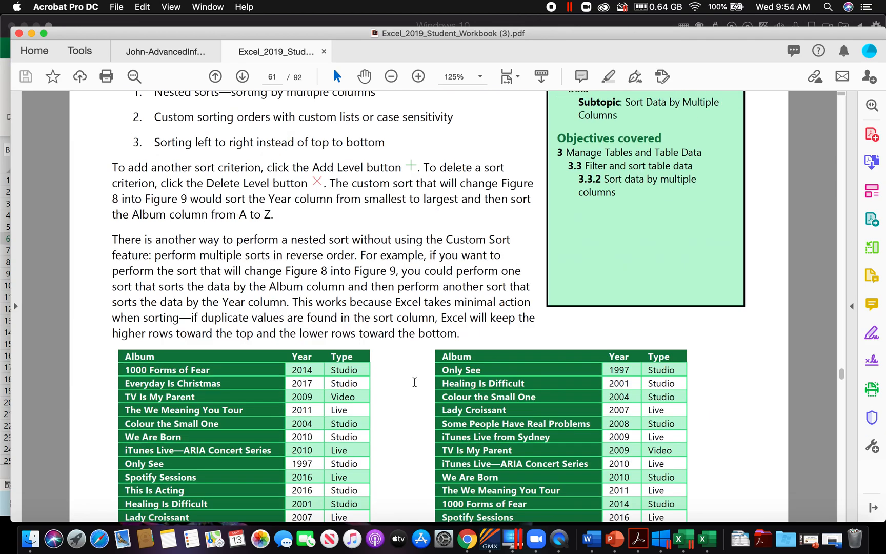
{"action": "scroll", "coordinate": [550, 222], "scroll_direction": "up", "scroll_amount": 2}
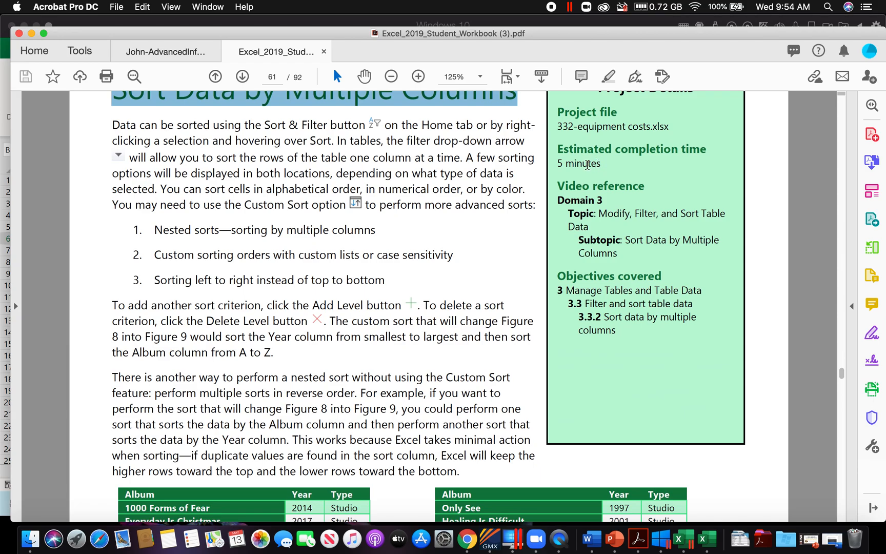
{"action": "scroll", "coordinate": [403, 339], "scroll_direction": "down", "scroll_amount": 15}
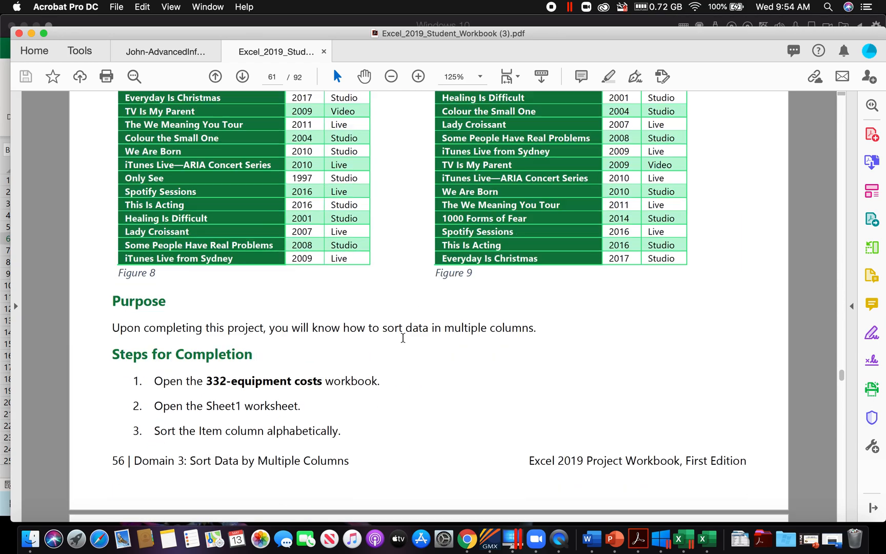
{"action": "scroll", "coordinate": [403, 339], "scroll_direction": "down", "scroll_amount": 3}
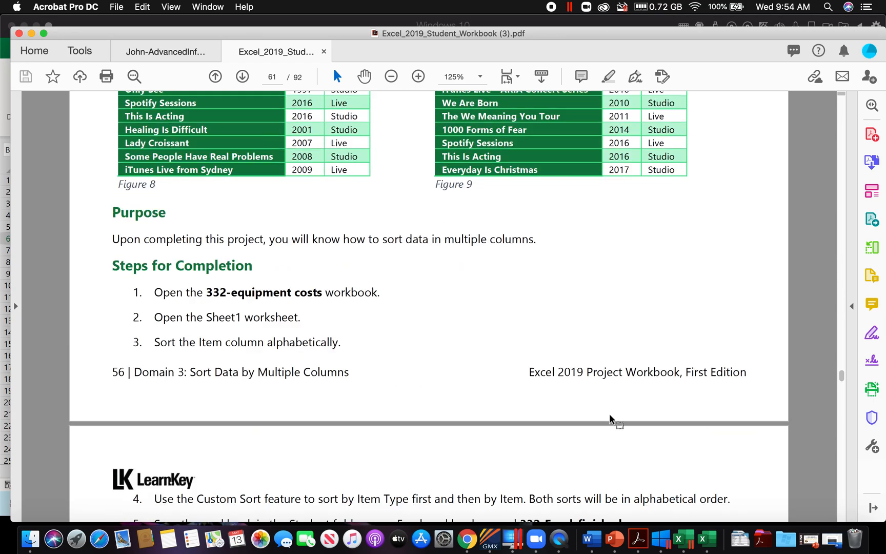
Step: Copy the required file name SortDataYourName from Friday's entry in the May calendar PDF
{"action": "left_click", "coordinate": [184, 53]}
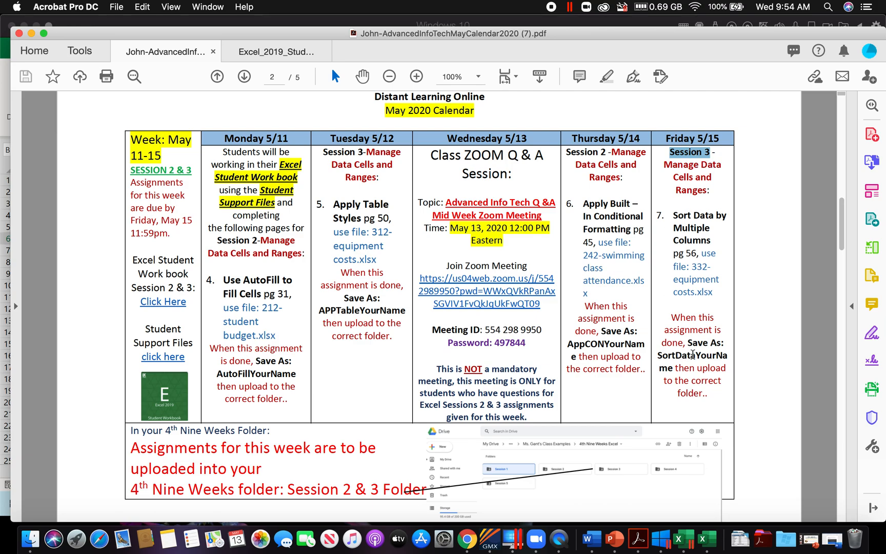
{"action": "left_click_drag", "start_coordinate": [658, 357], "coordinate": [669, 363]}
{"action": "right_click", "coordinate": [669, 357]}
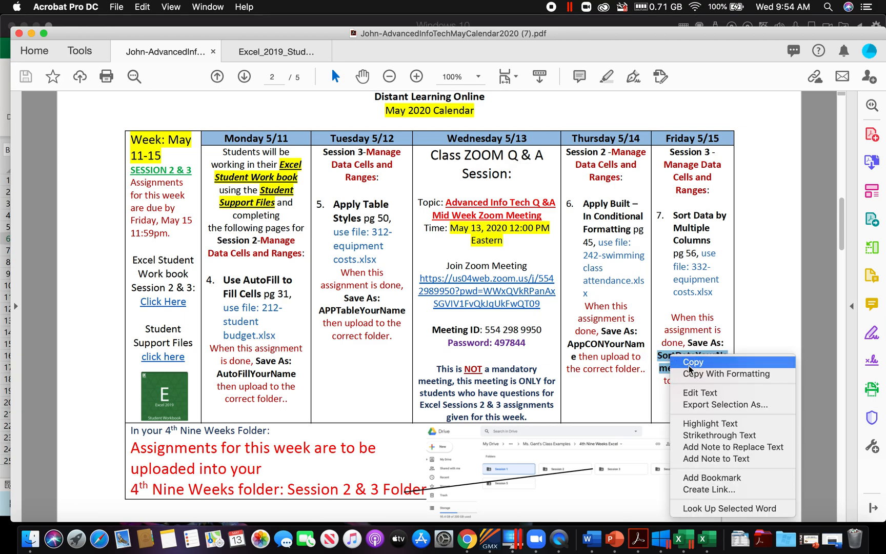
{"action": "left_click", "coordinate": [690, 362]}
Step: Switch to Excel and start saving a copy of the sorted equipment workbook in the personal May Calendar folder inside Downloads
{"action": "left_click", "coordinate": [678, 538]}
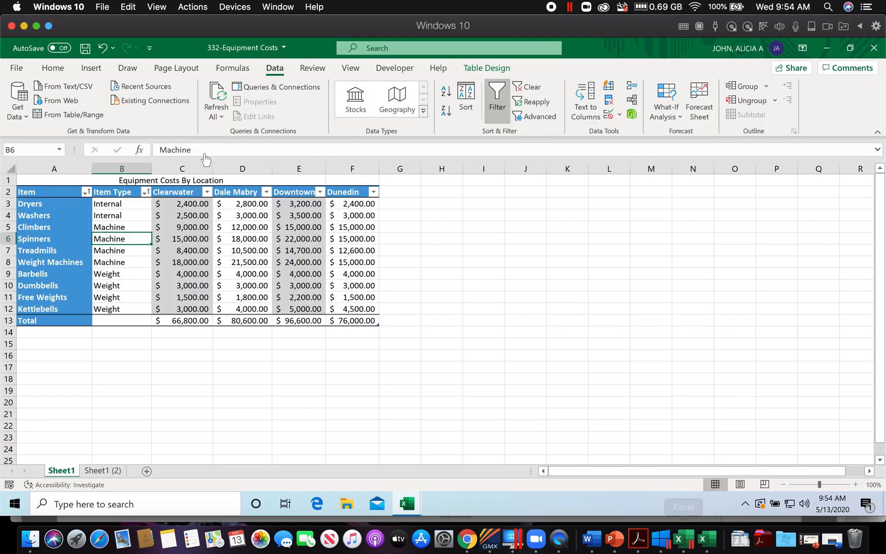
{"action": "left_click", "coordinate": [17, 69]}
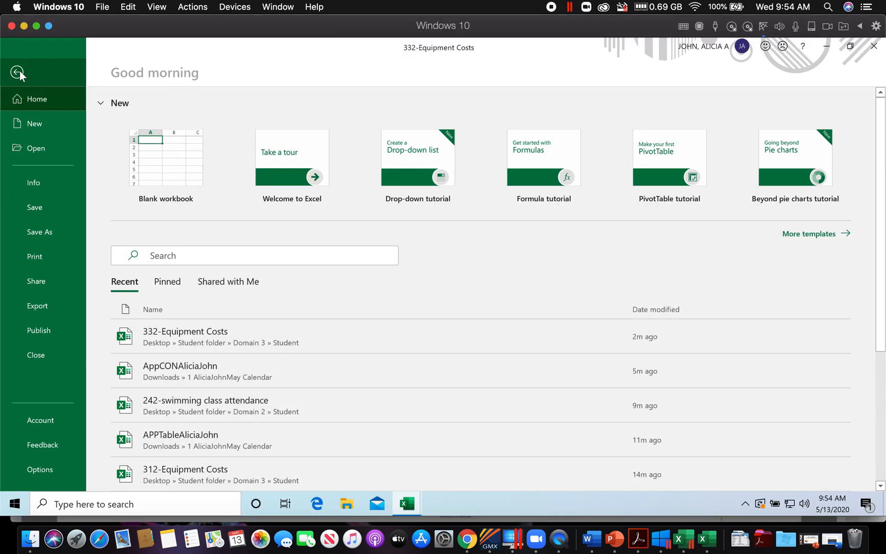
{"action": "left_click", "coordinate": [45, 235]}
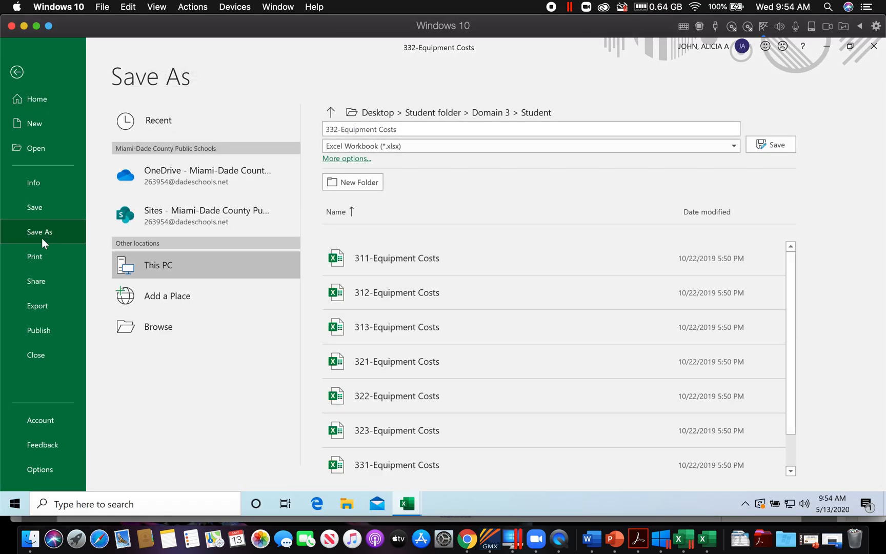
{"action": "left_click", "coordinate": [157, 328]}
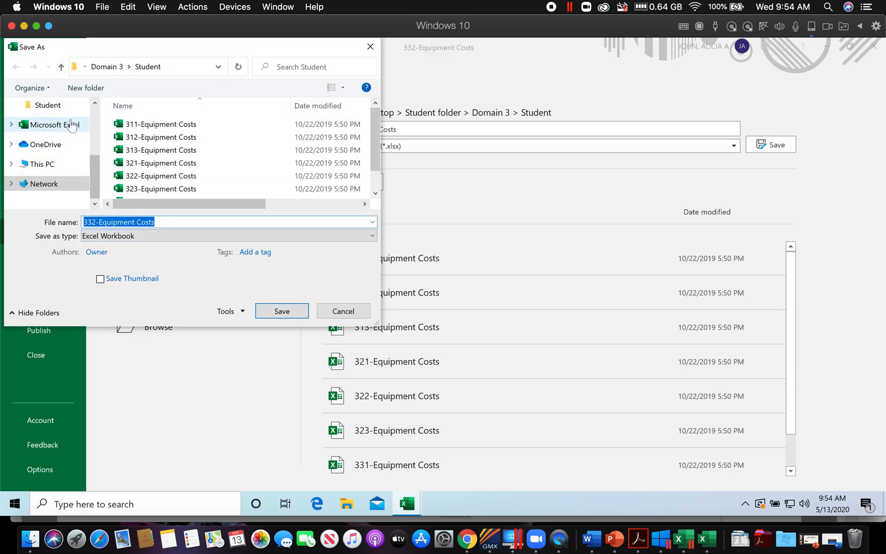
{"action": "scroll", "coordinate": [55, 157], "scroll_direction": "up", "scroll_amount": 3}
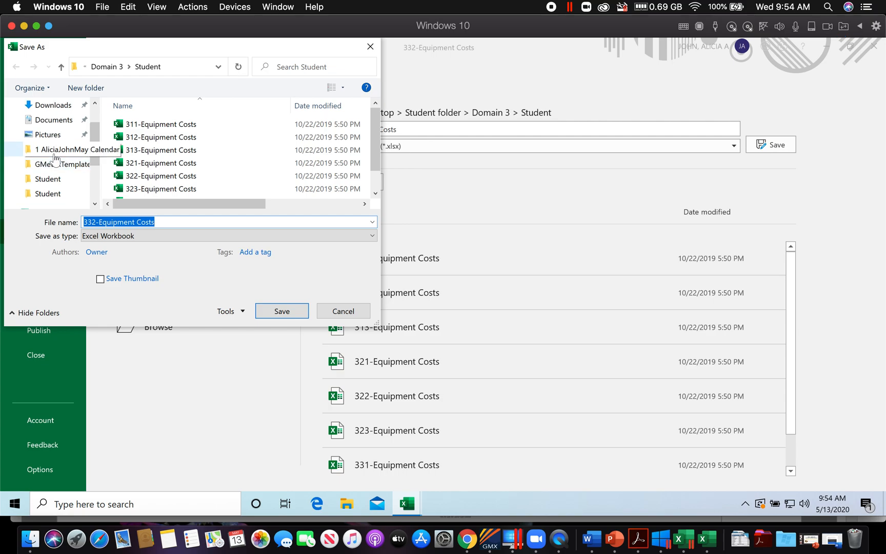
{"action": "left_click", "coordinate": [52, 104]}
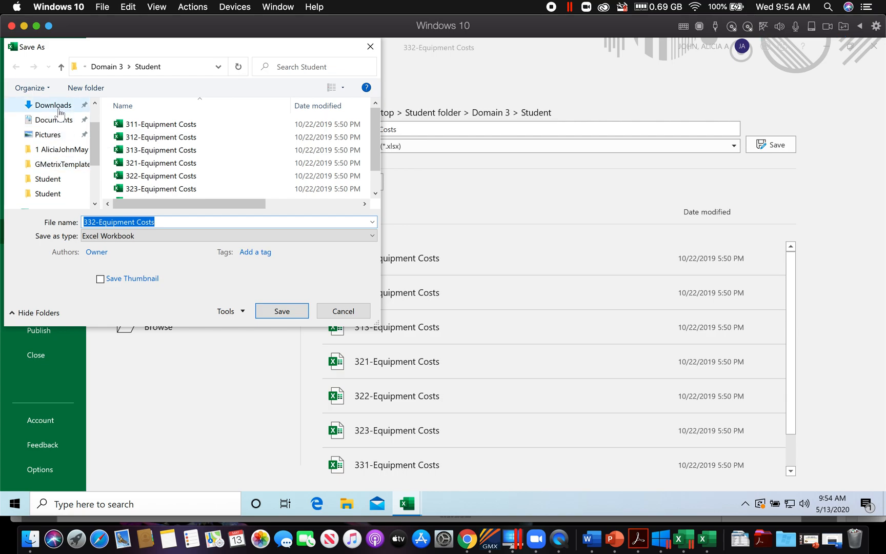
{"action": "left_click", "coordinate": [223, 135]}
{"action": "double_click", "coordinate": [224, 135]}
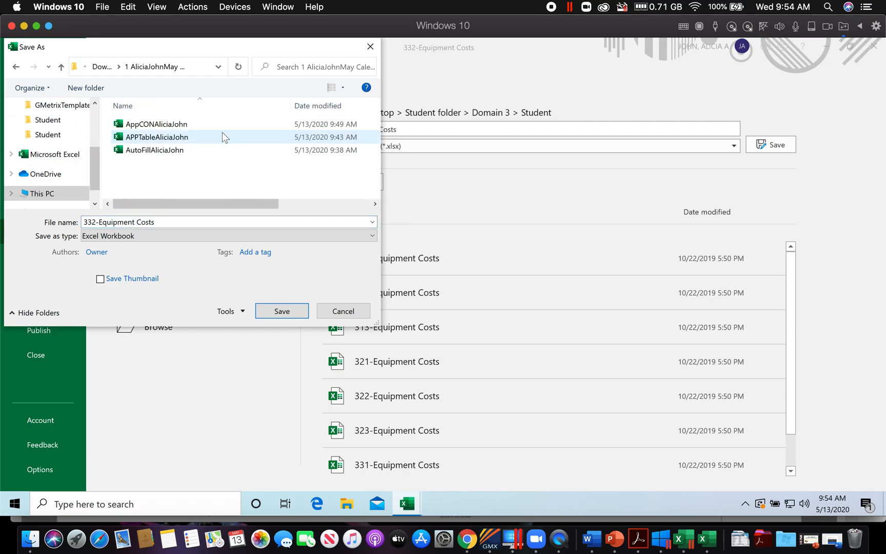
Step: Name the workbook SortData followed by the student's full name and save it as an Excel Workbook
{"action": "left_click", "coordinate": [124, 222]}
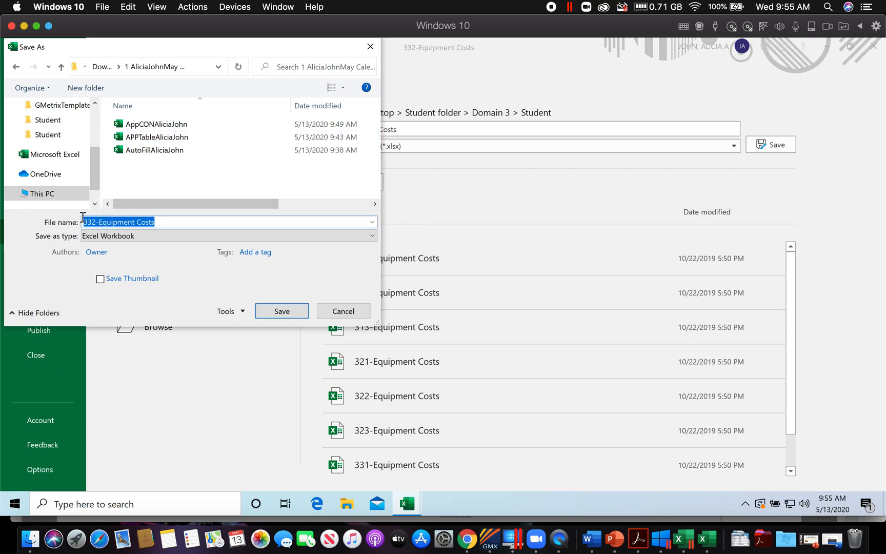
{"action": "key", "text": "BackSpace"}
{"action": "type", "text": "SortDataYourName"}
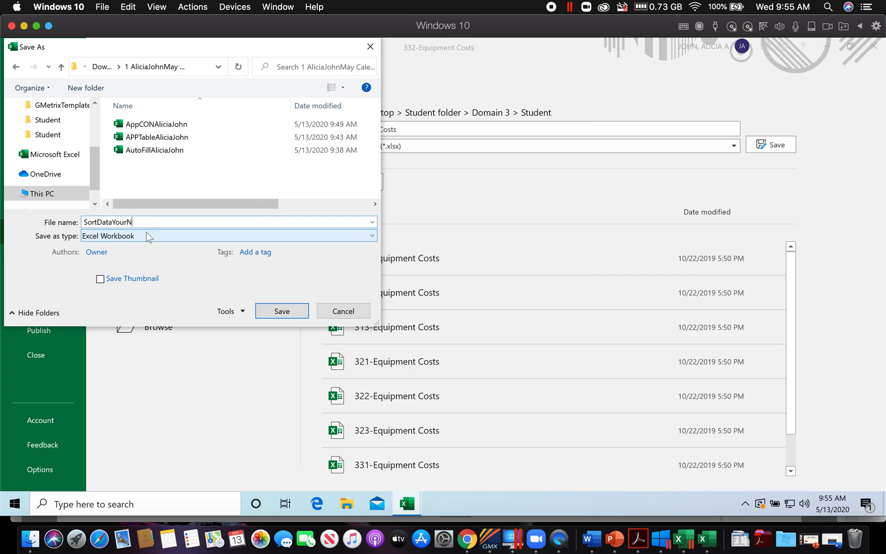
{"action": "key", "text": "BackSpace"}
{"action": "key", "text": "BackSpace"}
{"action": "key", "text": "BackSpace"}
{"action": "key", "text": "BackSpace"}
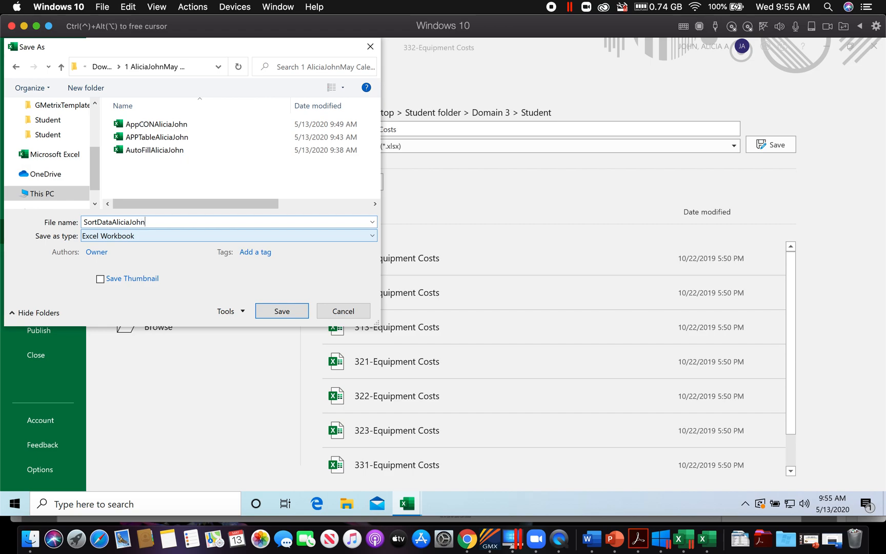
{"action": "left_click", "coordinate": [279, 311]}
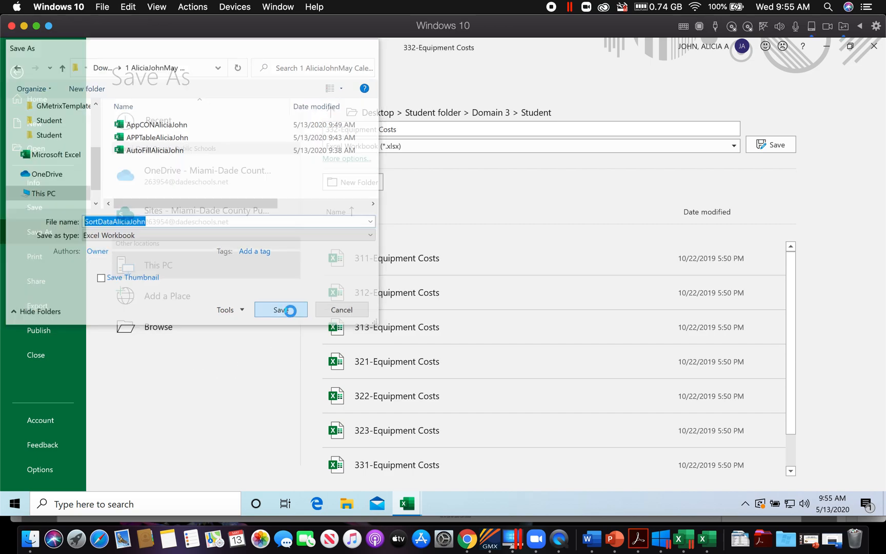
Step: Switch to Google Drive in Chrome and upload the SortData workbook into the Session 3 folder of 4th Nine Weeks
{"action": "left_click", "coordinate": [467, 538]}
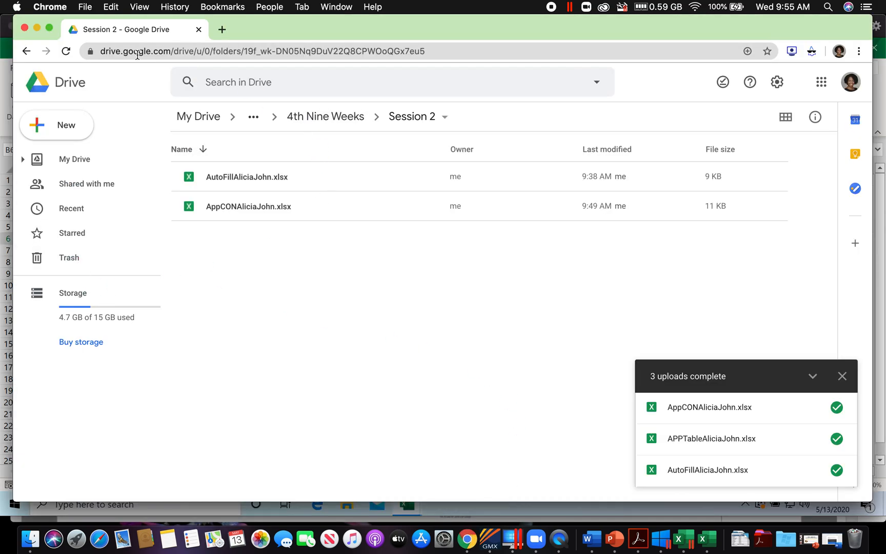
{"action": "left_click", "coordinate": [26, 51]}
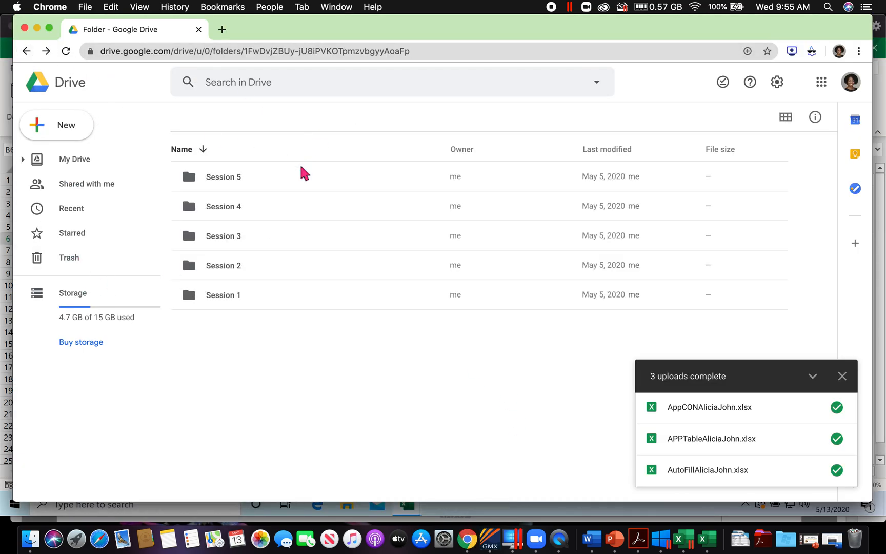
{"action": "double_click", "coordinate": [231, 239]}
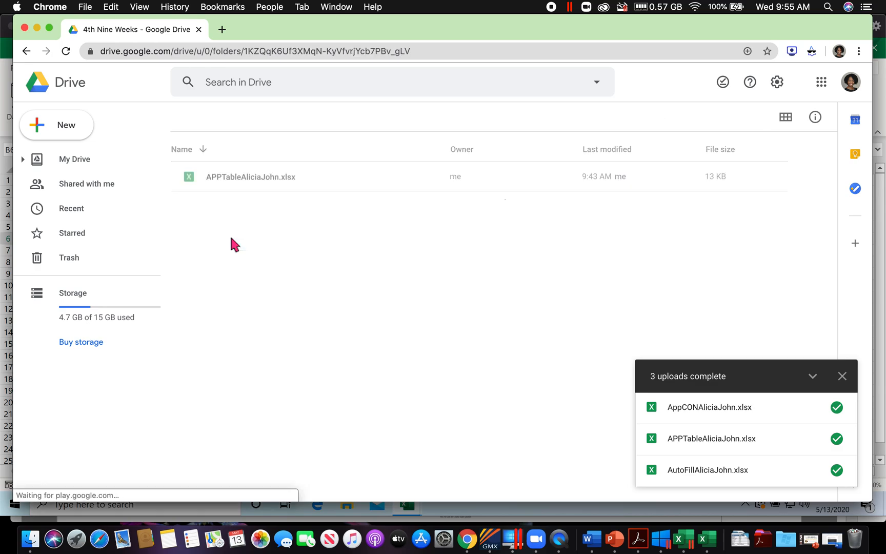
{"action": "right_click", "coordinate": [260, 240]}
{"action": "left_click", "coordinate": [310, 289]}
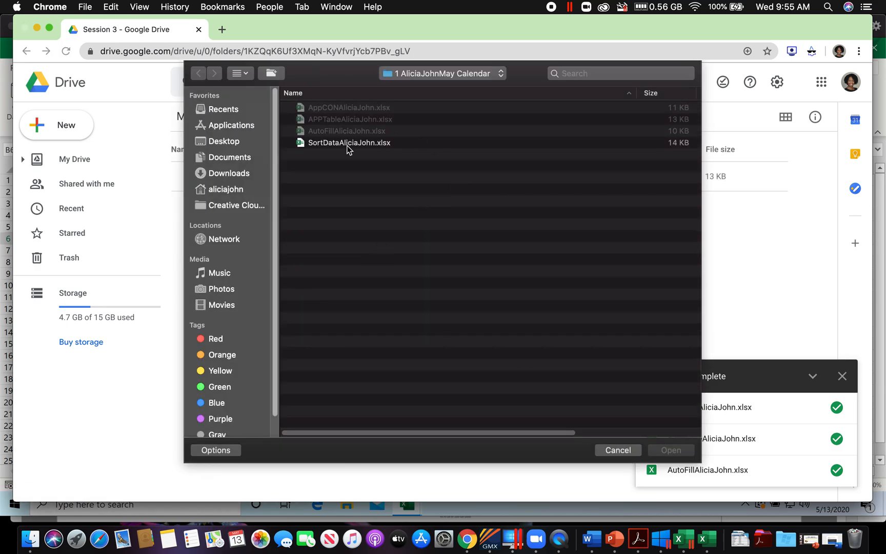
{"action": "left_click", "coordinate": [346, 145]}
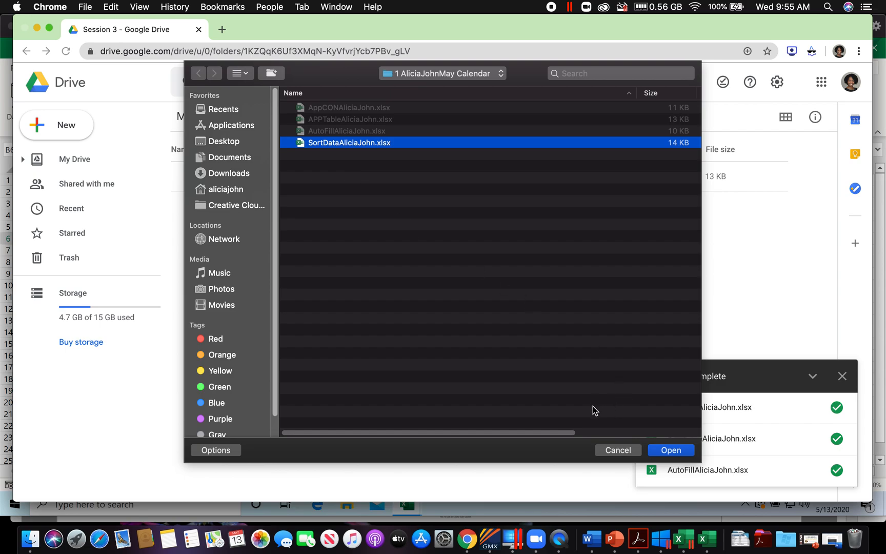
{"action": "left_click", "coordinate": [675, 451]}
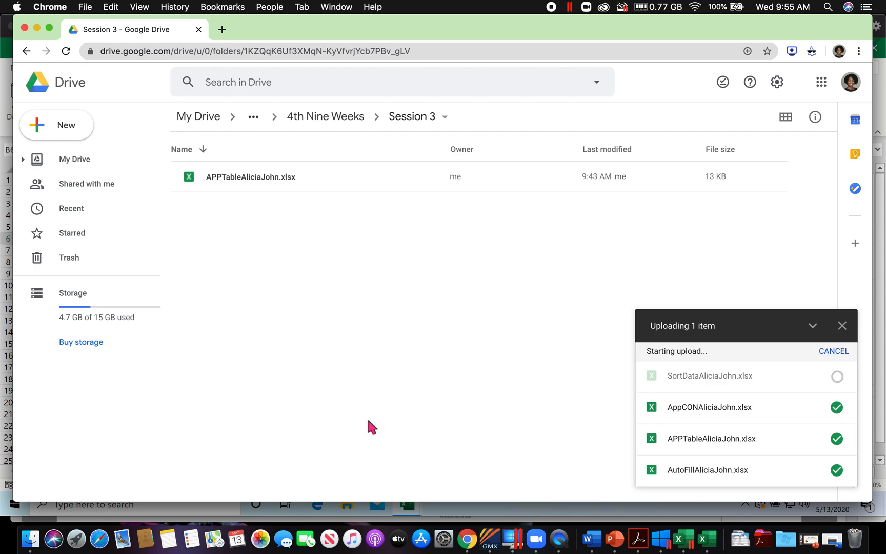
Step: Review the week's assignments in the calendar PDF, return to Drive's Goleman 2019-2020 folder and dismiss the upload list
{"action": "left_click", "coordinate": [639, 541]}
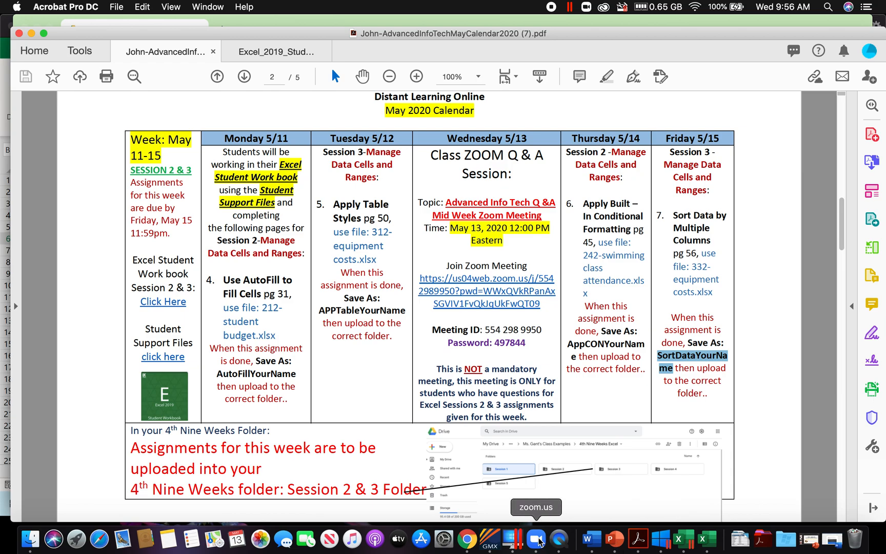
{"action": "left_click", "coordinate": [473, 543]}
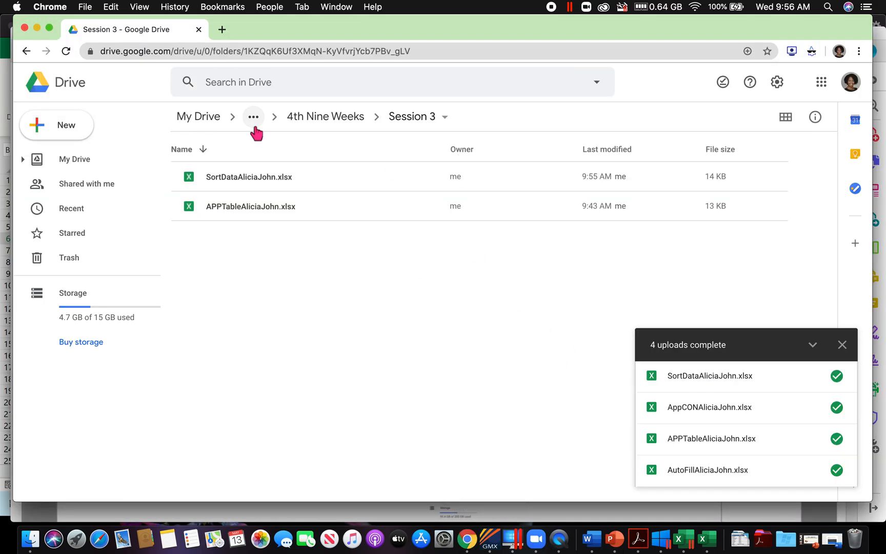
{"action": "left_click", "coordinate": [26, 51]}
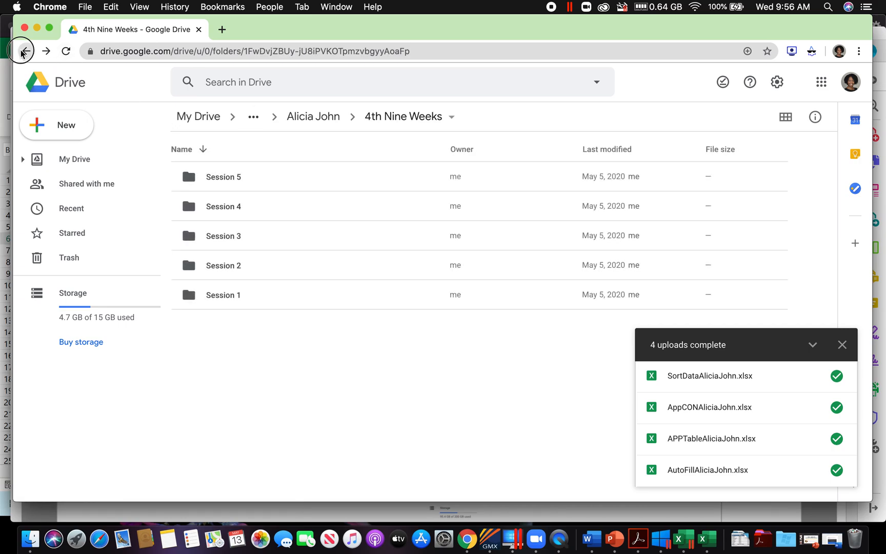
{"action": "left_click", "coordinate": [26, 50]}
{"action": "left_click", "coordinate": [27, 52]}
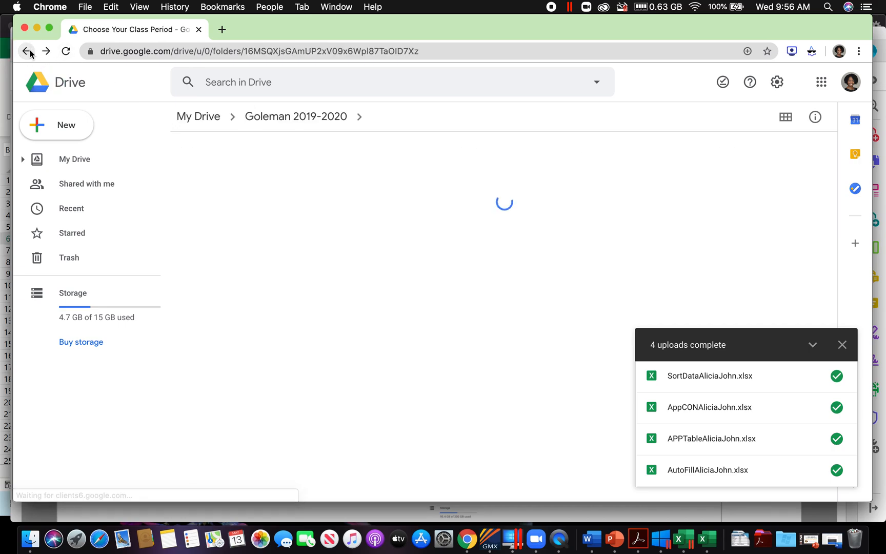
{"action": "left_click", "coordinate": [27, 52]}
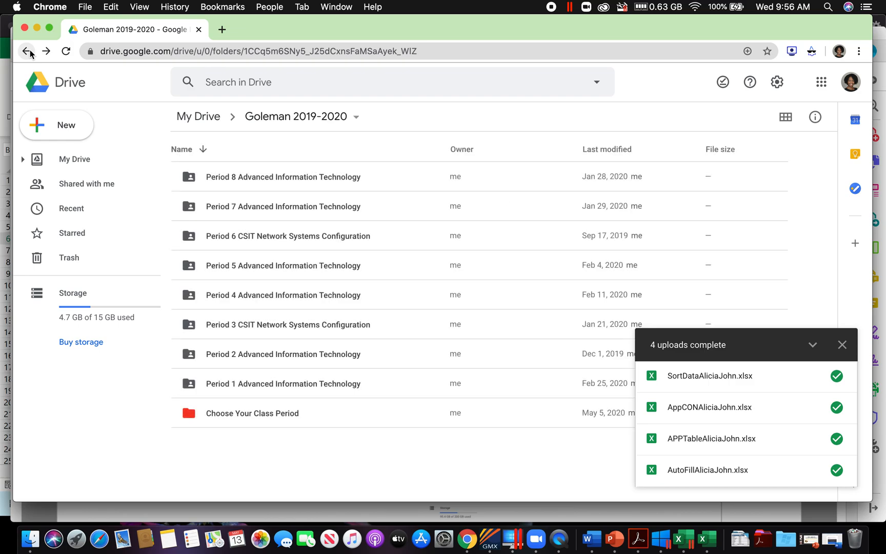
{"action": "left_click", "coordinate": [836, 352]}
Step: Open the student's 4th Nine Weeks folder by way of the Choose Your Class Period folder
{"action": "double_click", "coordinate": [291, 417]}
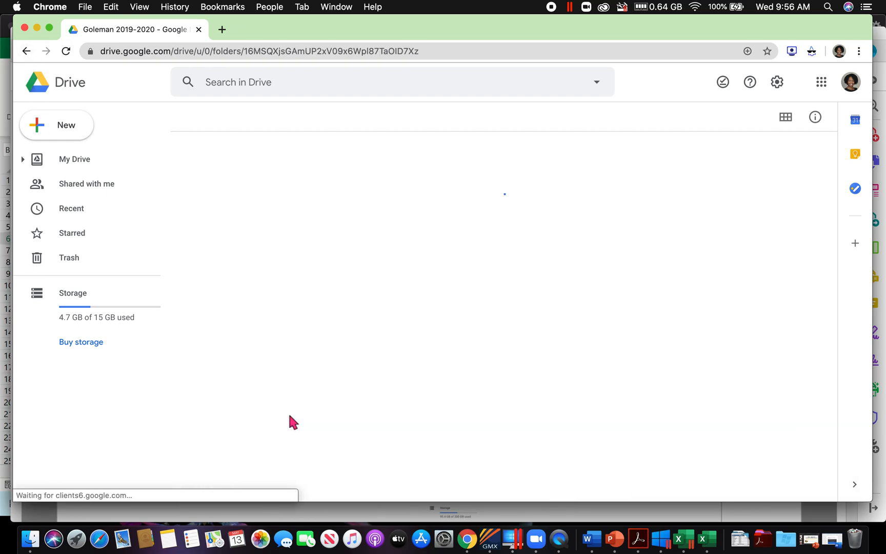
{"action": "double_click", "coordinate": [247, 178]}
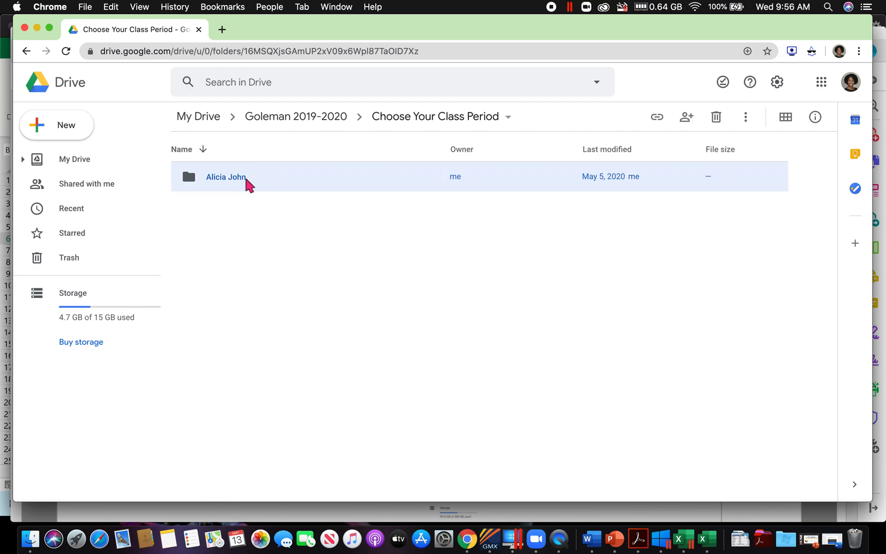
{"action": "left_click", "coordinate": [243, 181]}
{"action": "double_click", "coordinate": [242, 180]}
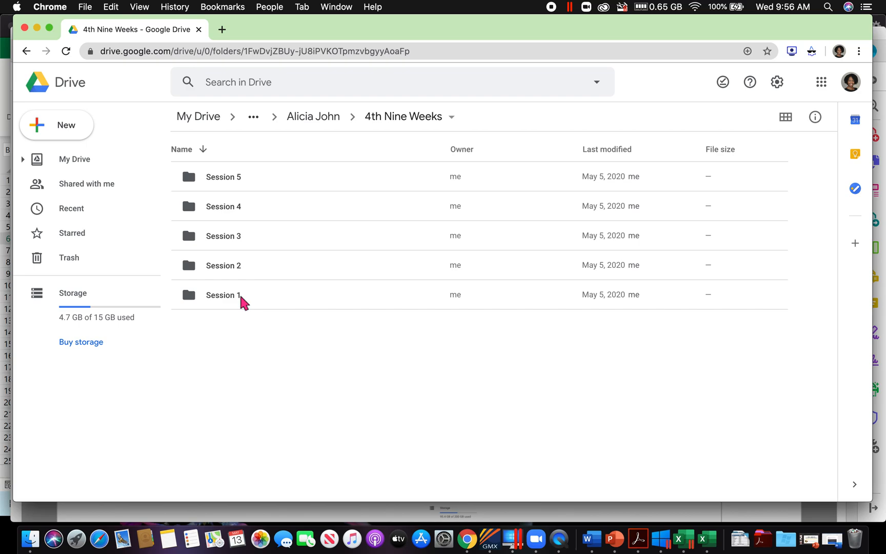
Step: Check the uploaded workbooks in the Session 2 and Session 3 folders, and switch back to the calendar PDF in Acrobat
{"action": "double_click", "coordinate": [232, 267]}
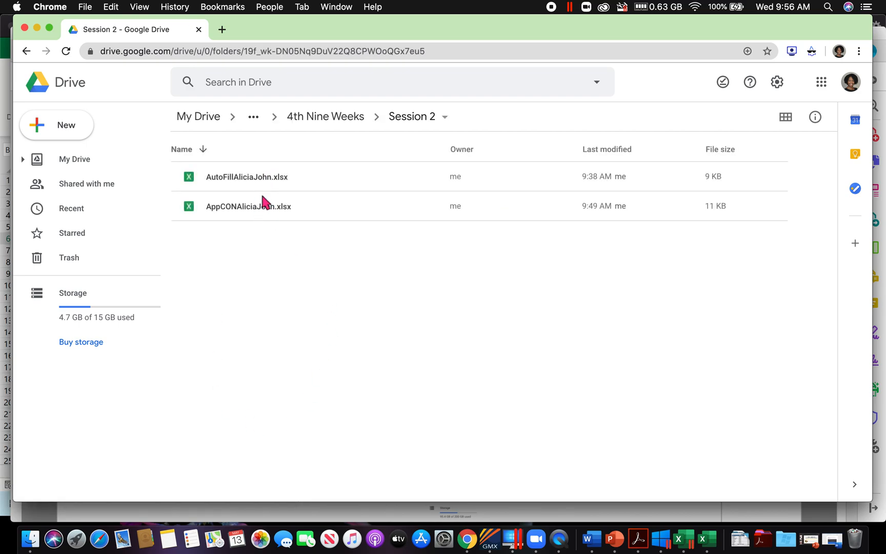
{"action": "left_click", "coordinate": [26, 51]}
{"action": "double_click", "coordinate": [238, 240]}
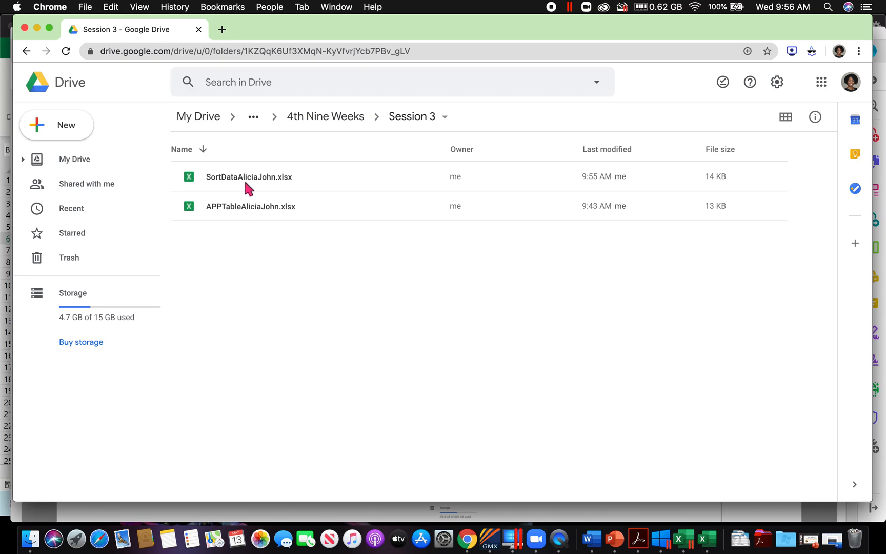
{"action": "left_click", "coordinate": [31, 52]}
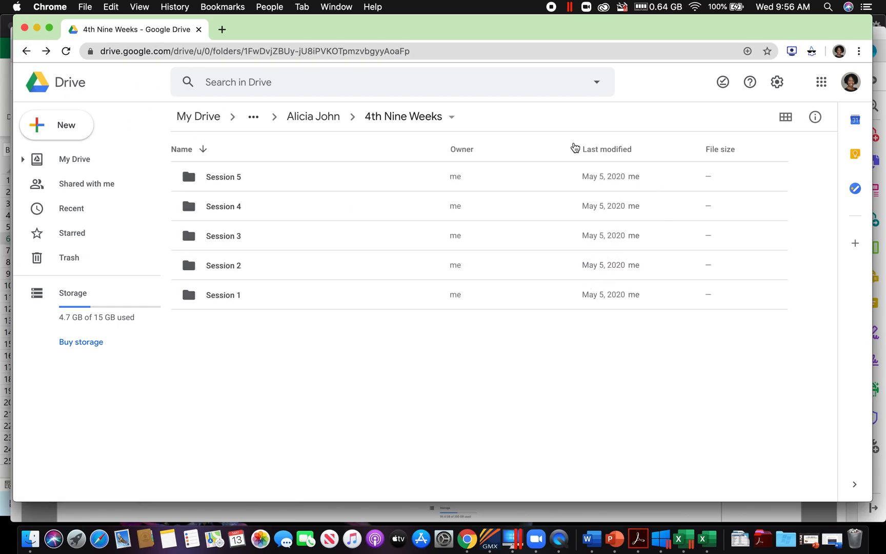
{"action": "left_click", "coordinate": [641, 547]}
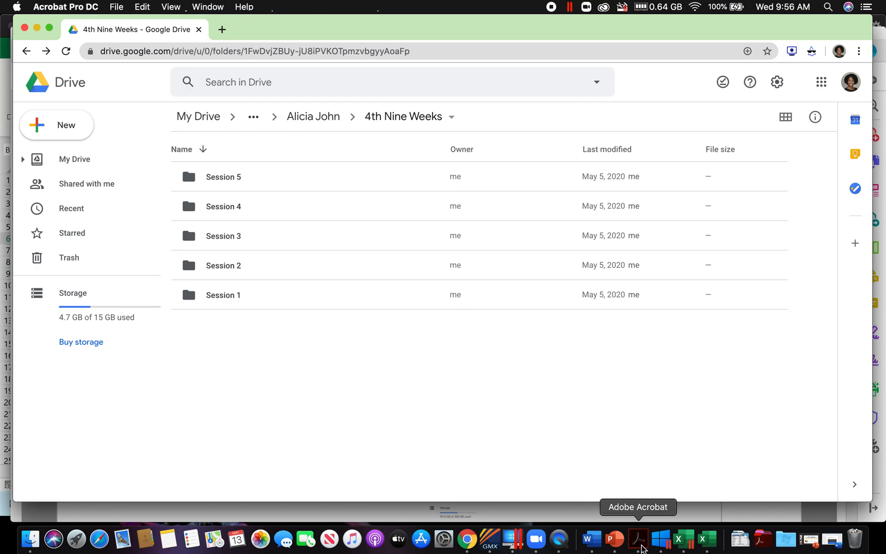